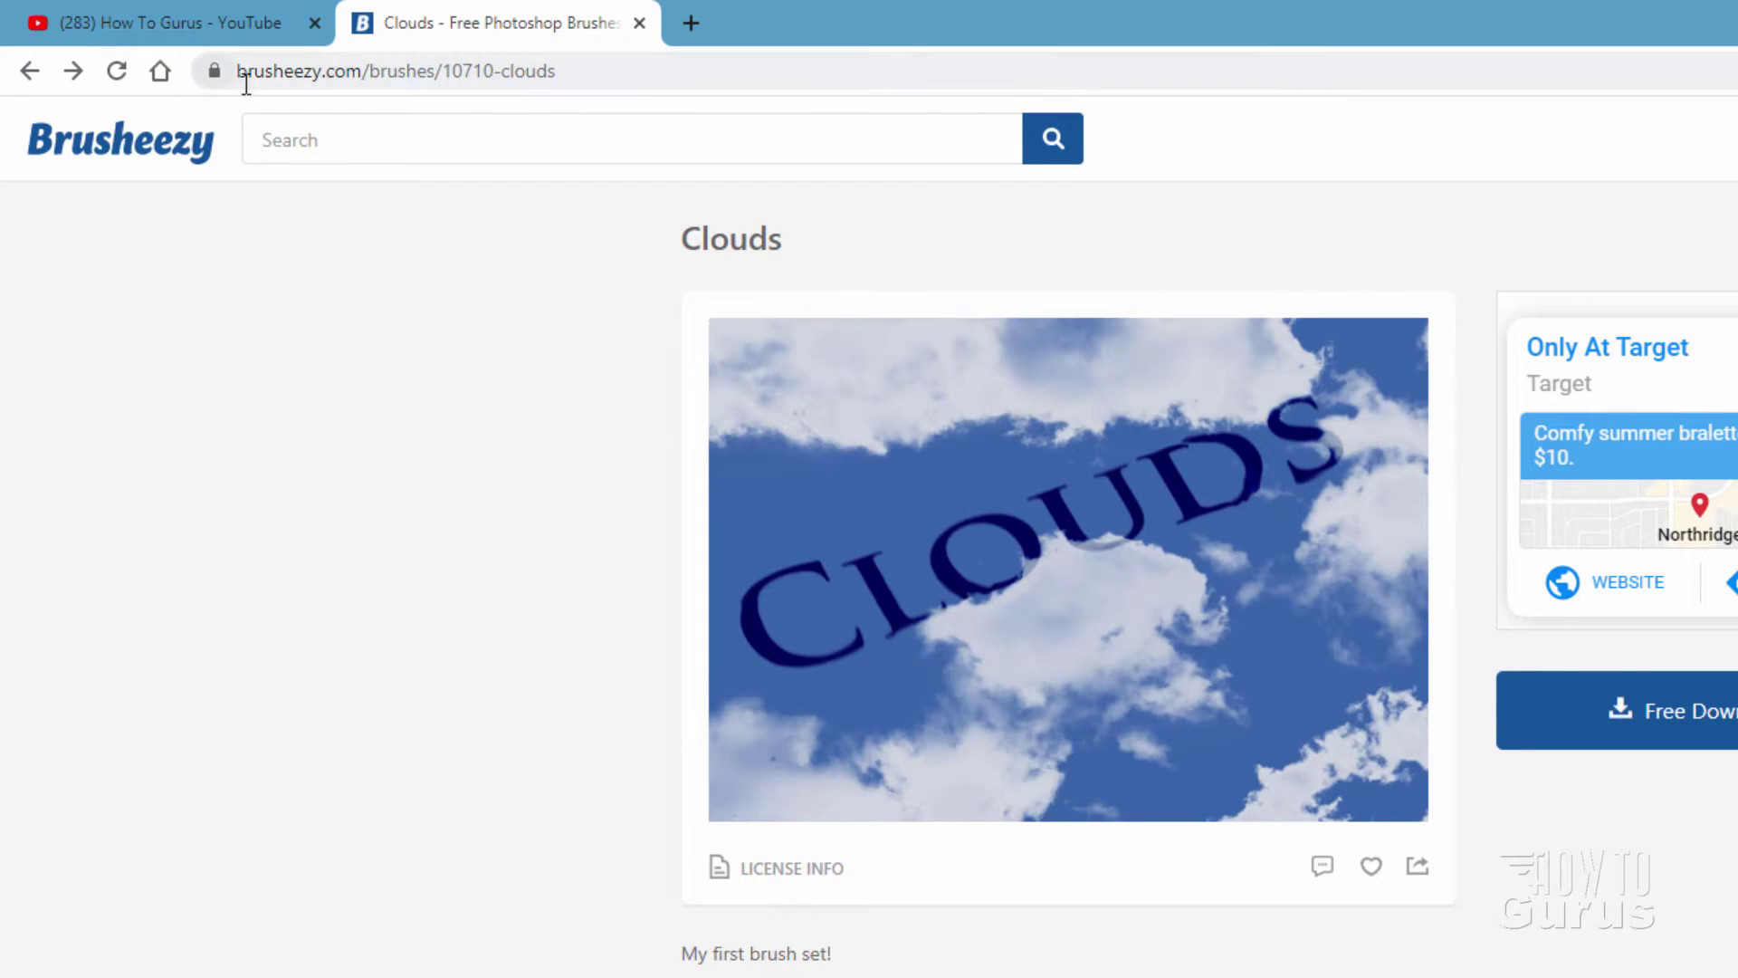
# - Highlight the Brusheezy Clouds brush page URL in the address bar
pyautogui.moveTo(557, 70); pyautogui.dragTo(239, 71)
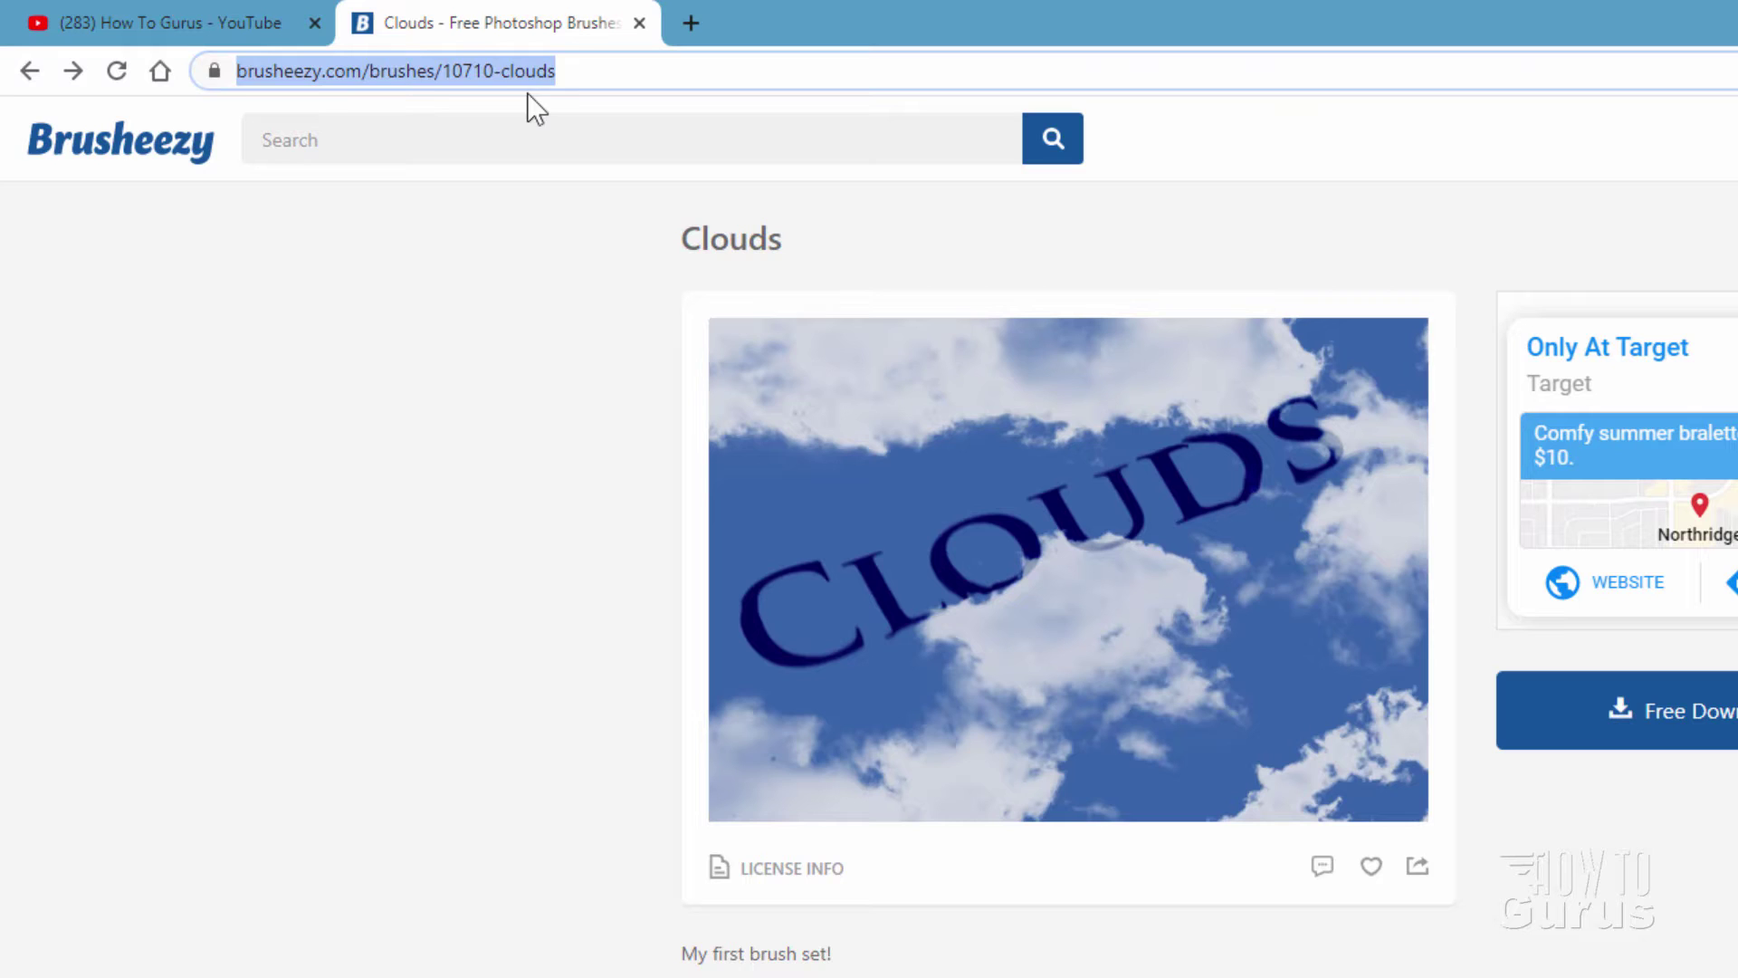
pyautogui.click(585, 70)
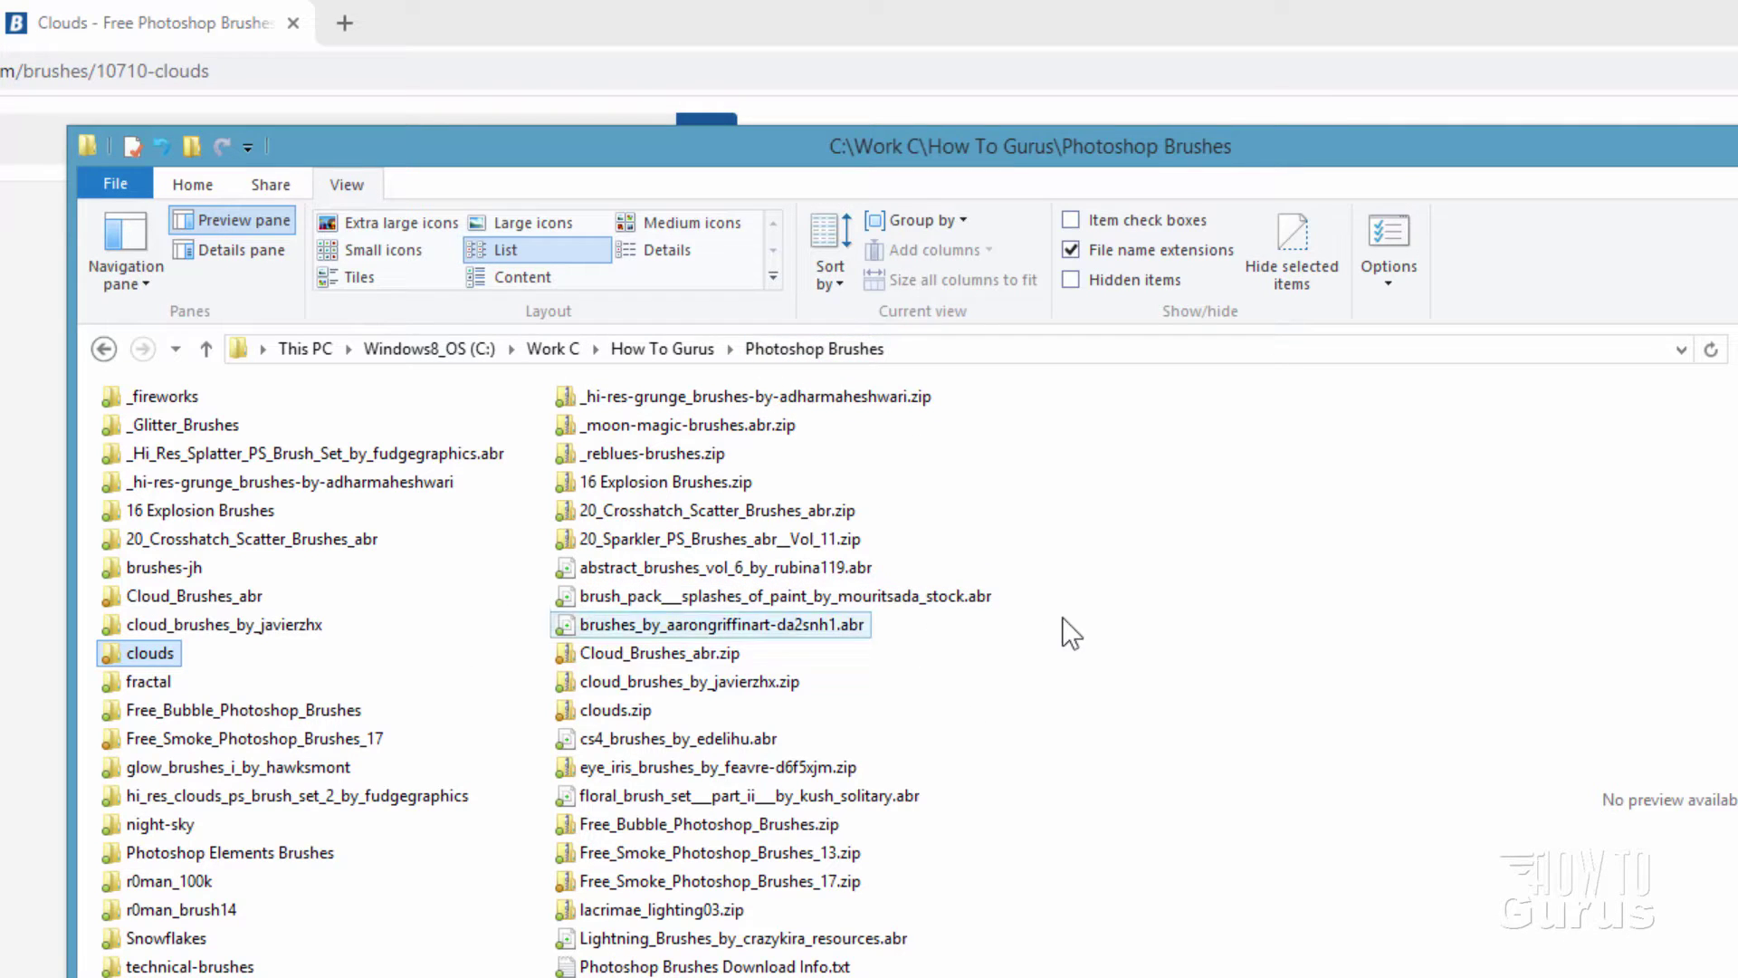
# - Select clouds.zip, then open the extracted clouds folder to reveal clouds.abr
pyautogui.click(576, 715)
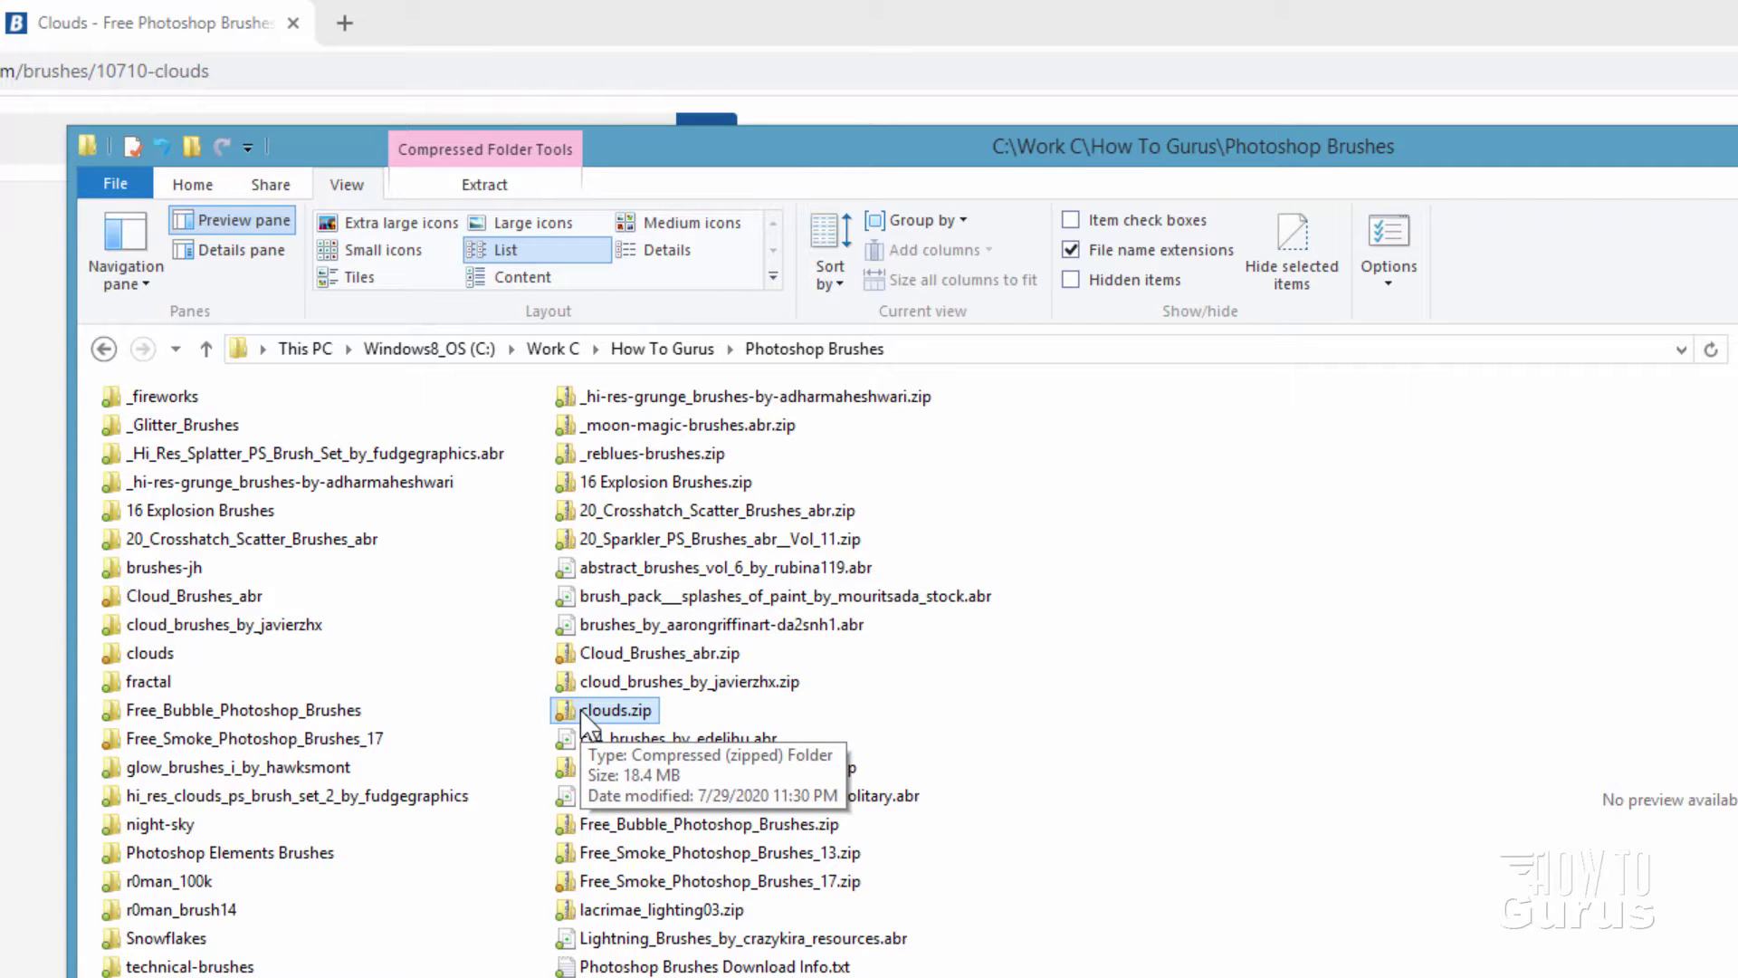
pyautogui.click(146, 655)
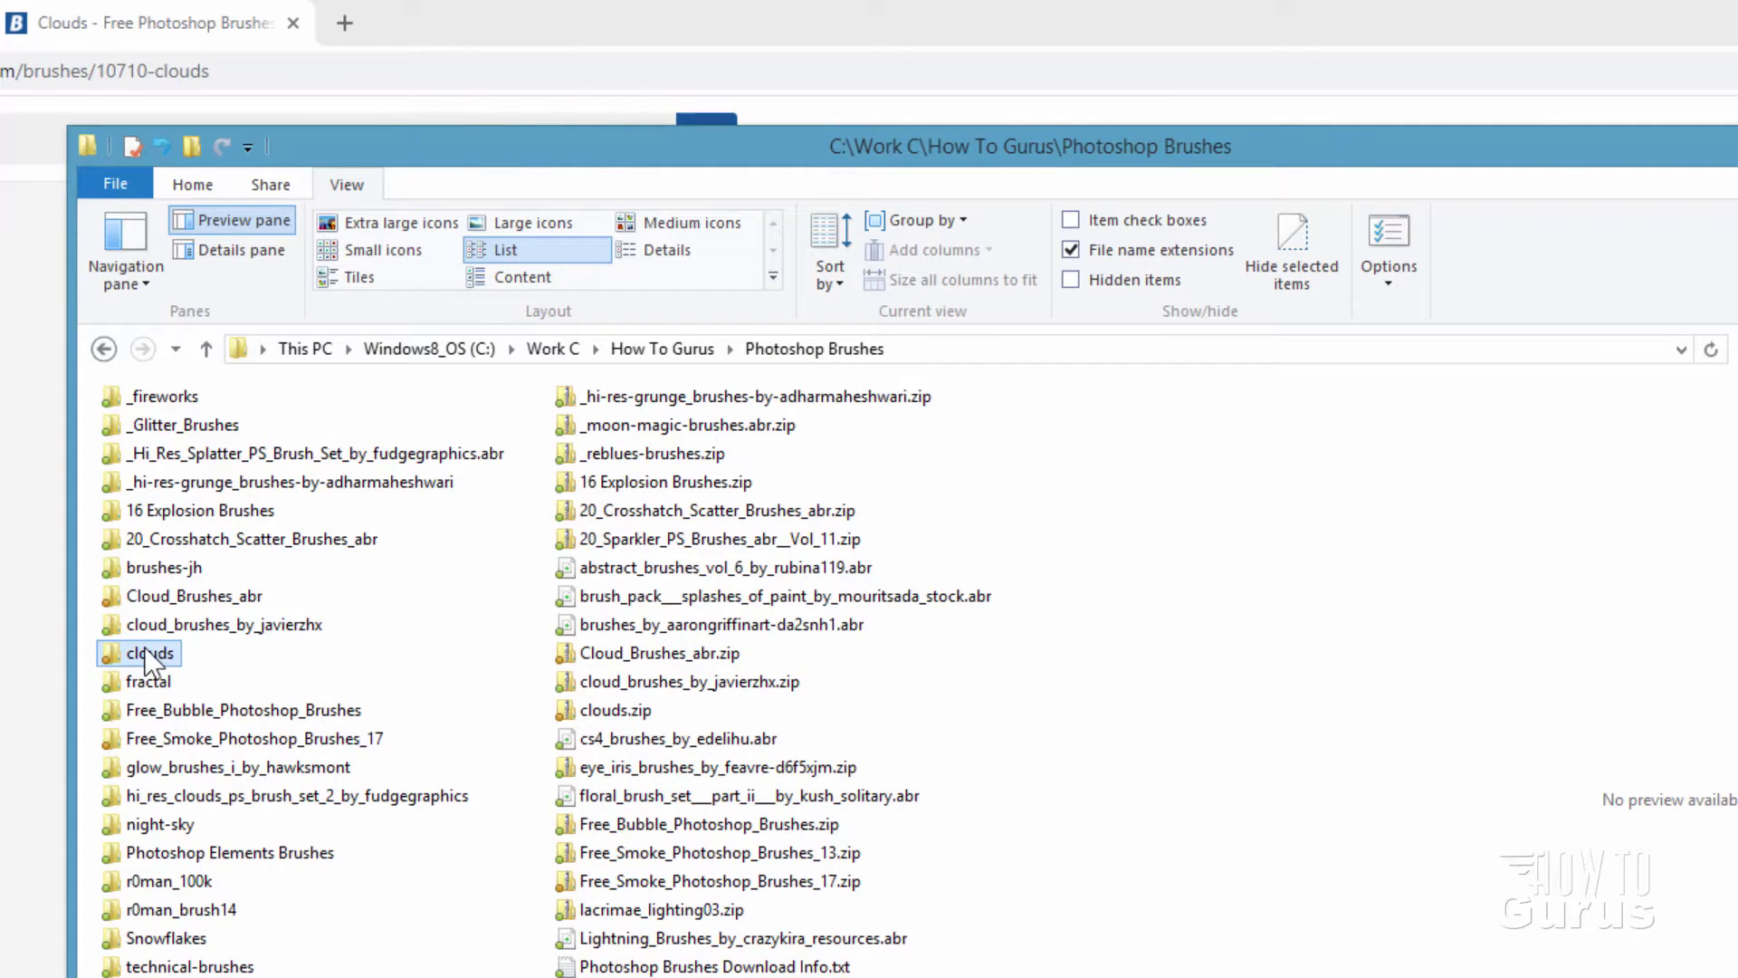
pyautogui.doubleClick(118, 654)
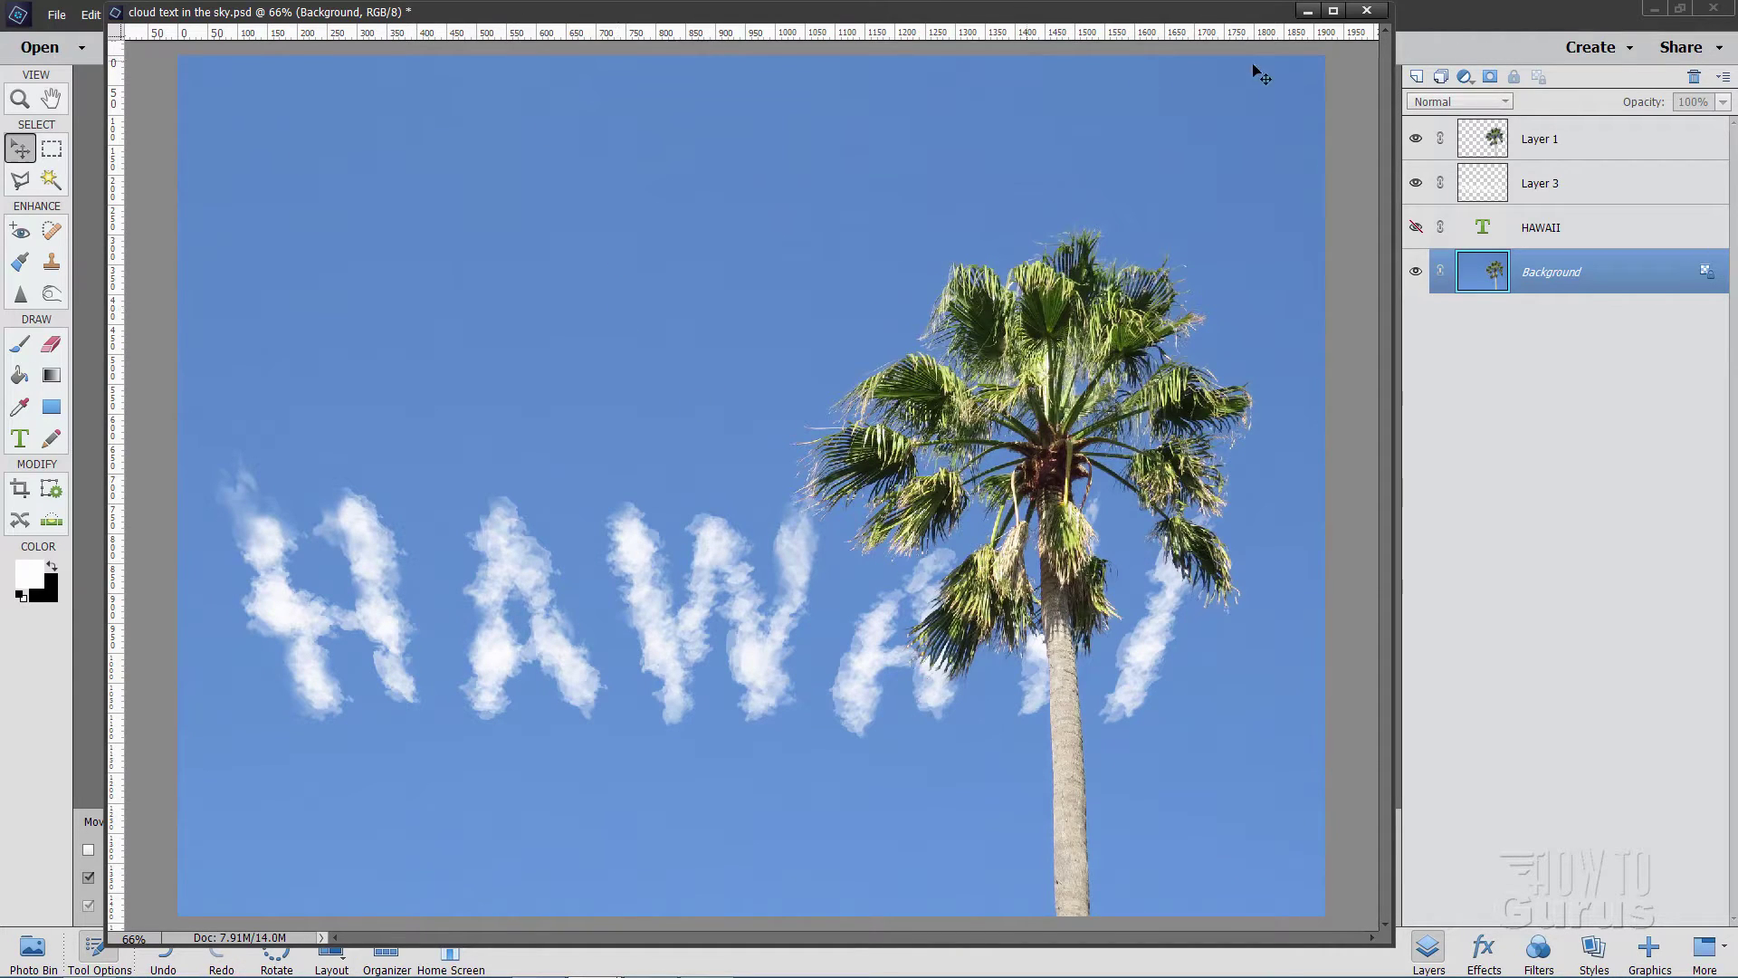
# - Save and close the cloud-text document, then reopen palm-tree-768653_1920.jpg and dock it
pyautogui.click(1366, 10)
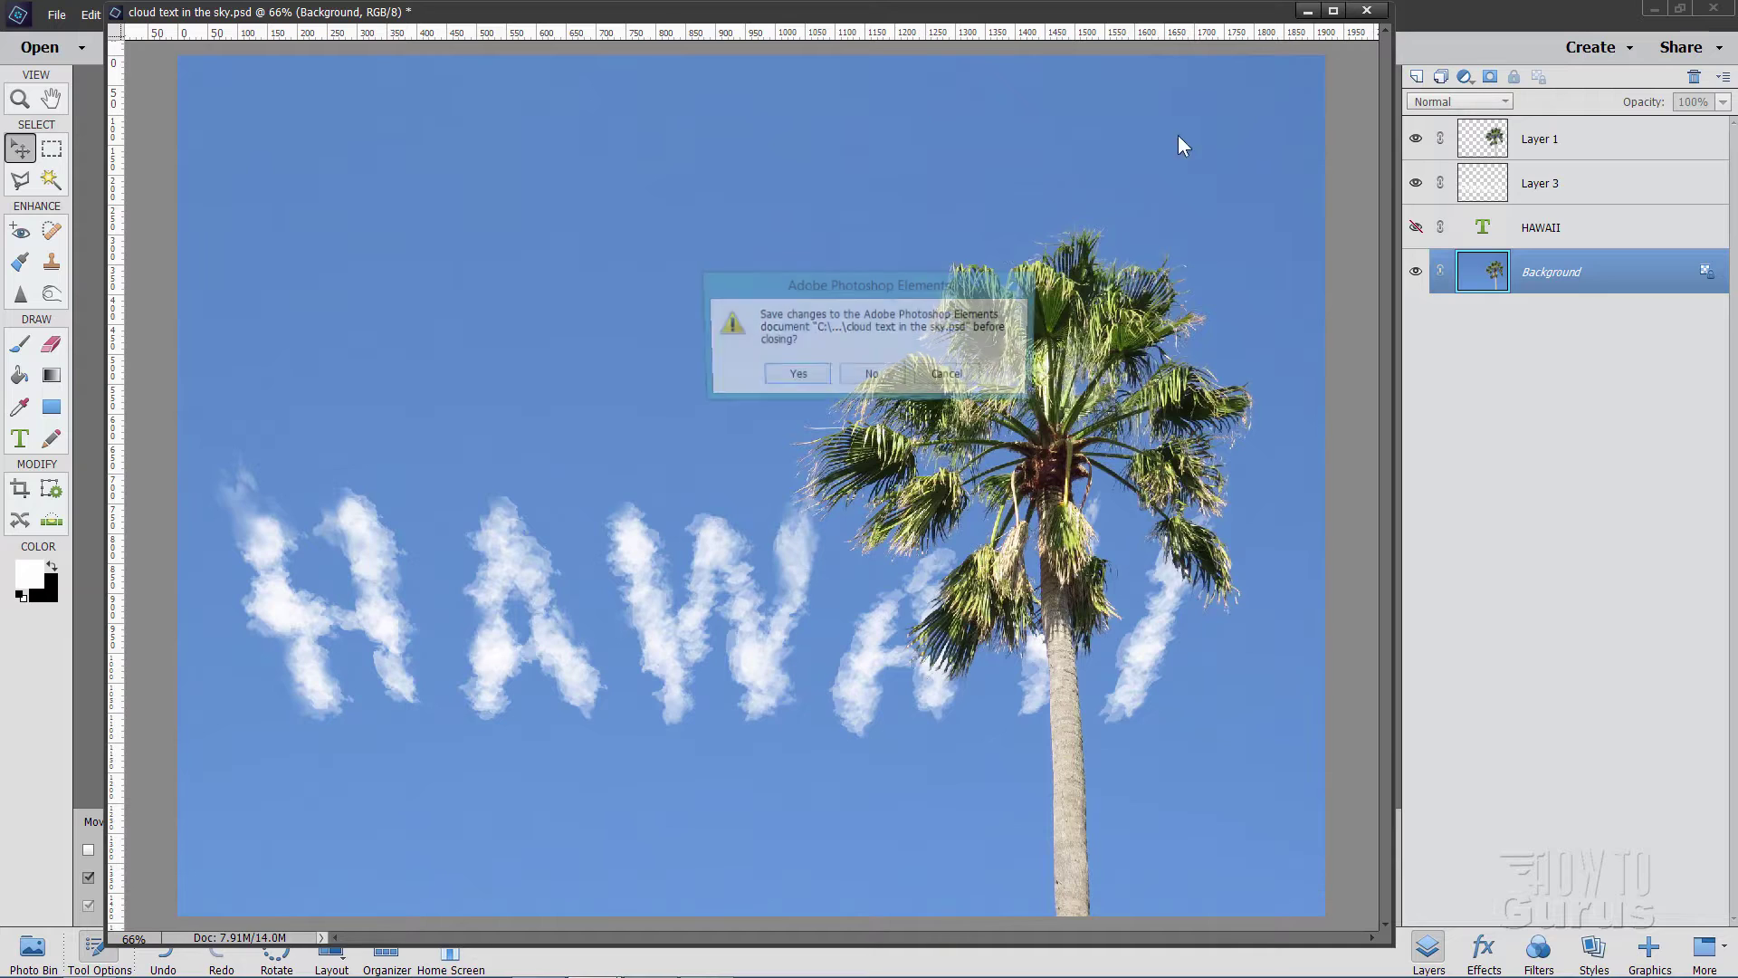
pyautogui.click(806, 377)
pyautogui.click(83, 27)
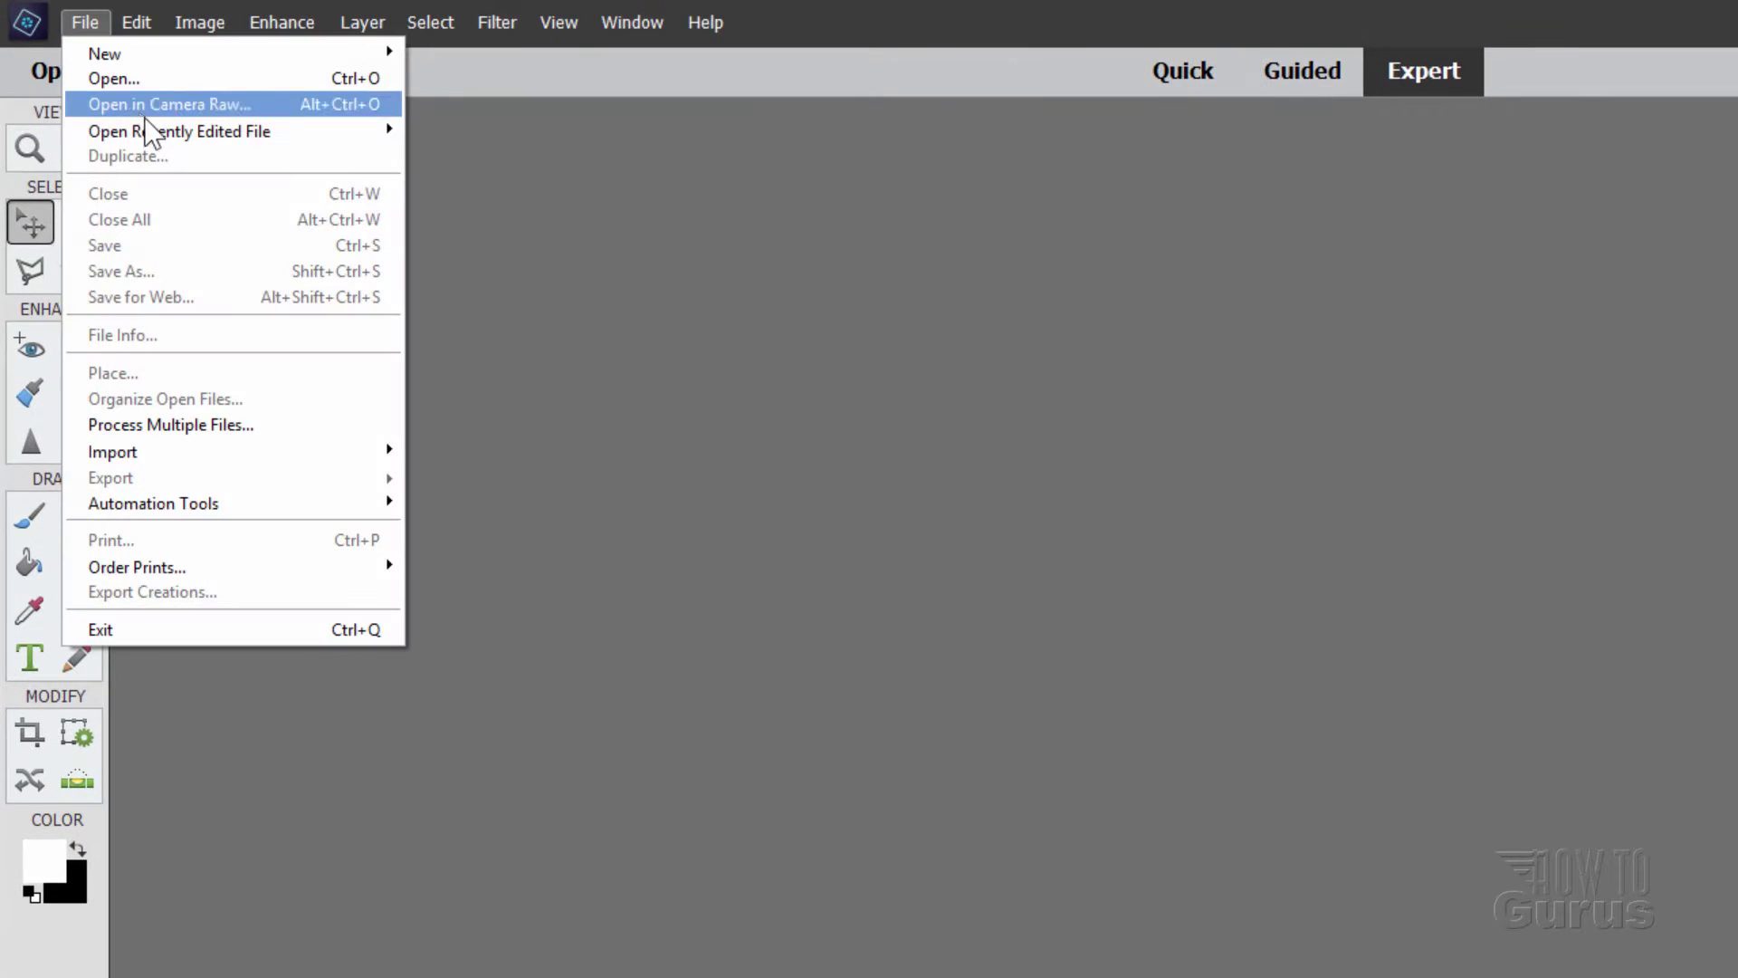
pyautogui.moveTo(159, 127)
pyautogui.click(506, 158)
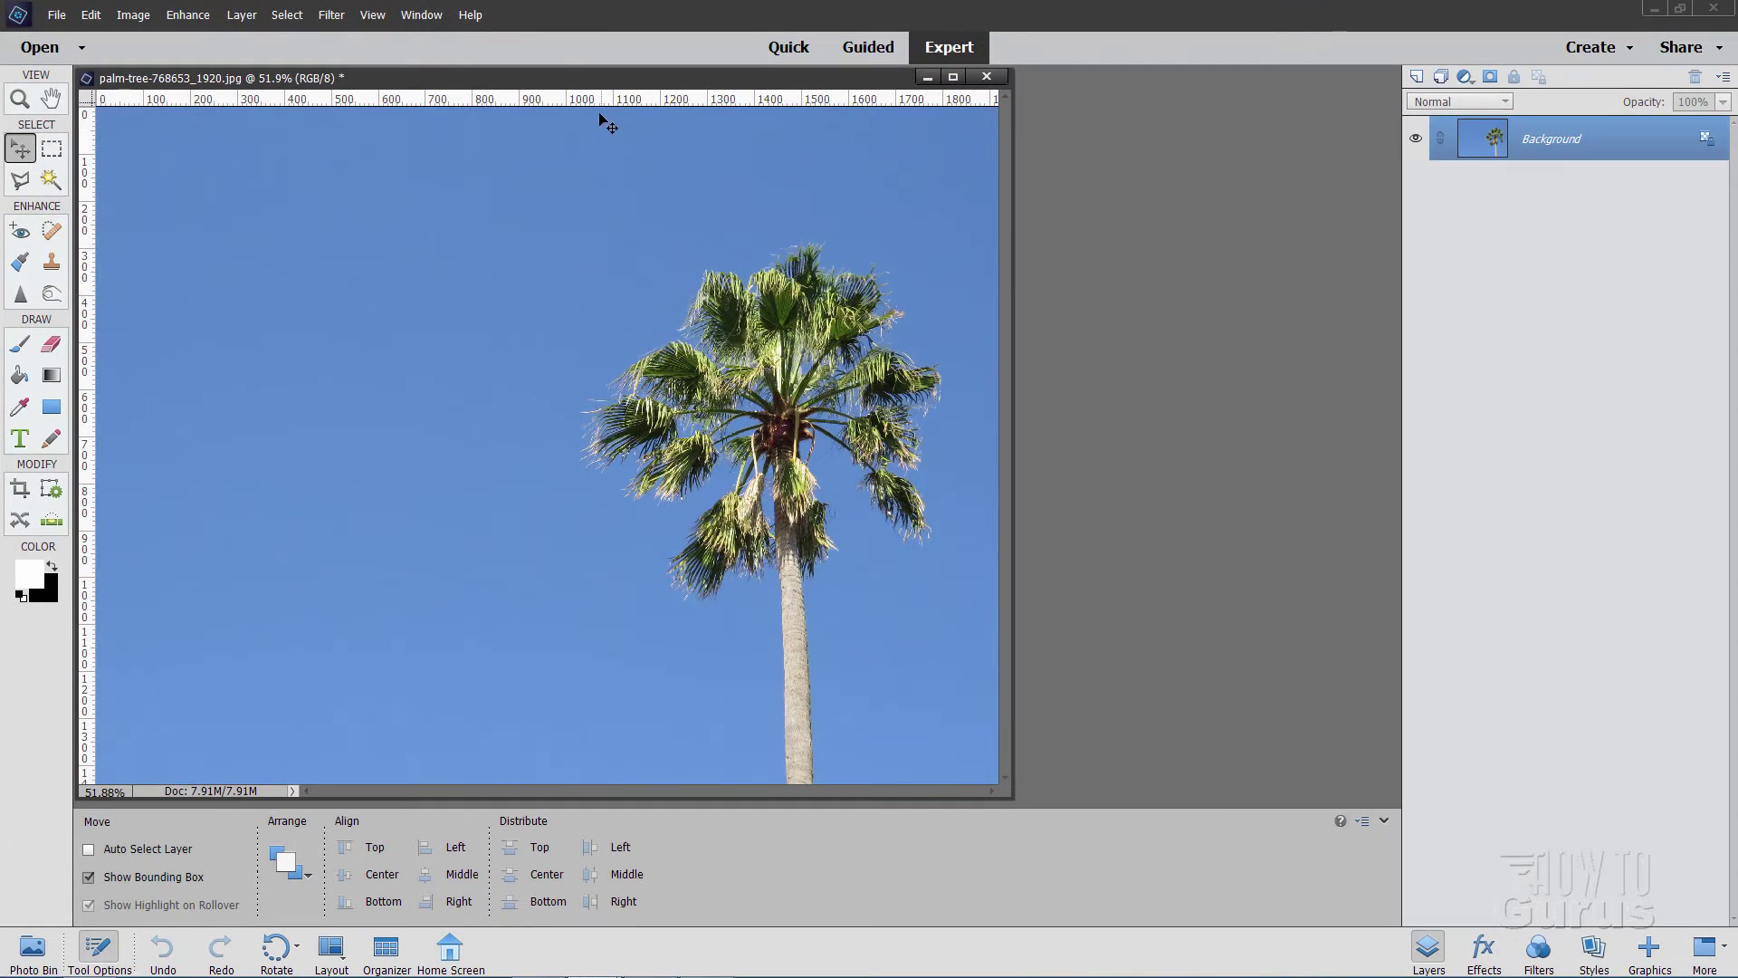
pyautogui.moveTo(660, 81); pyautogui.dragTo(784, 72)
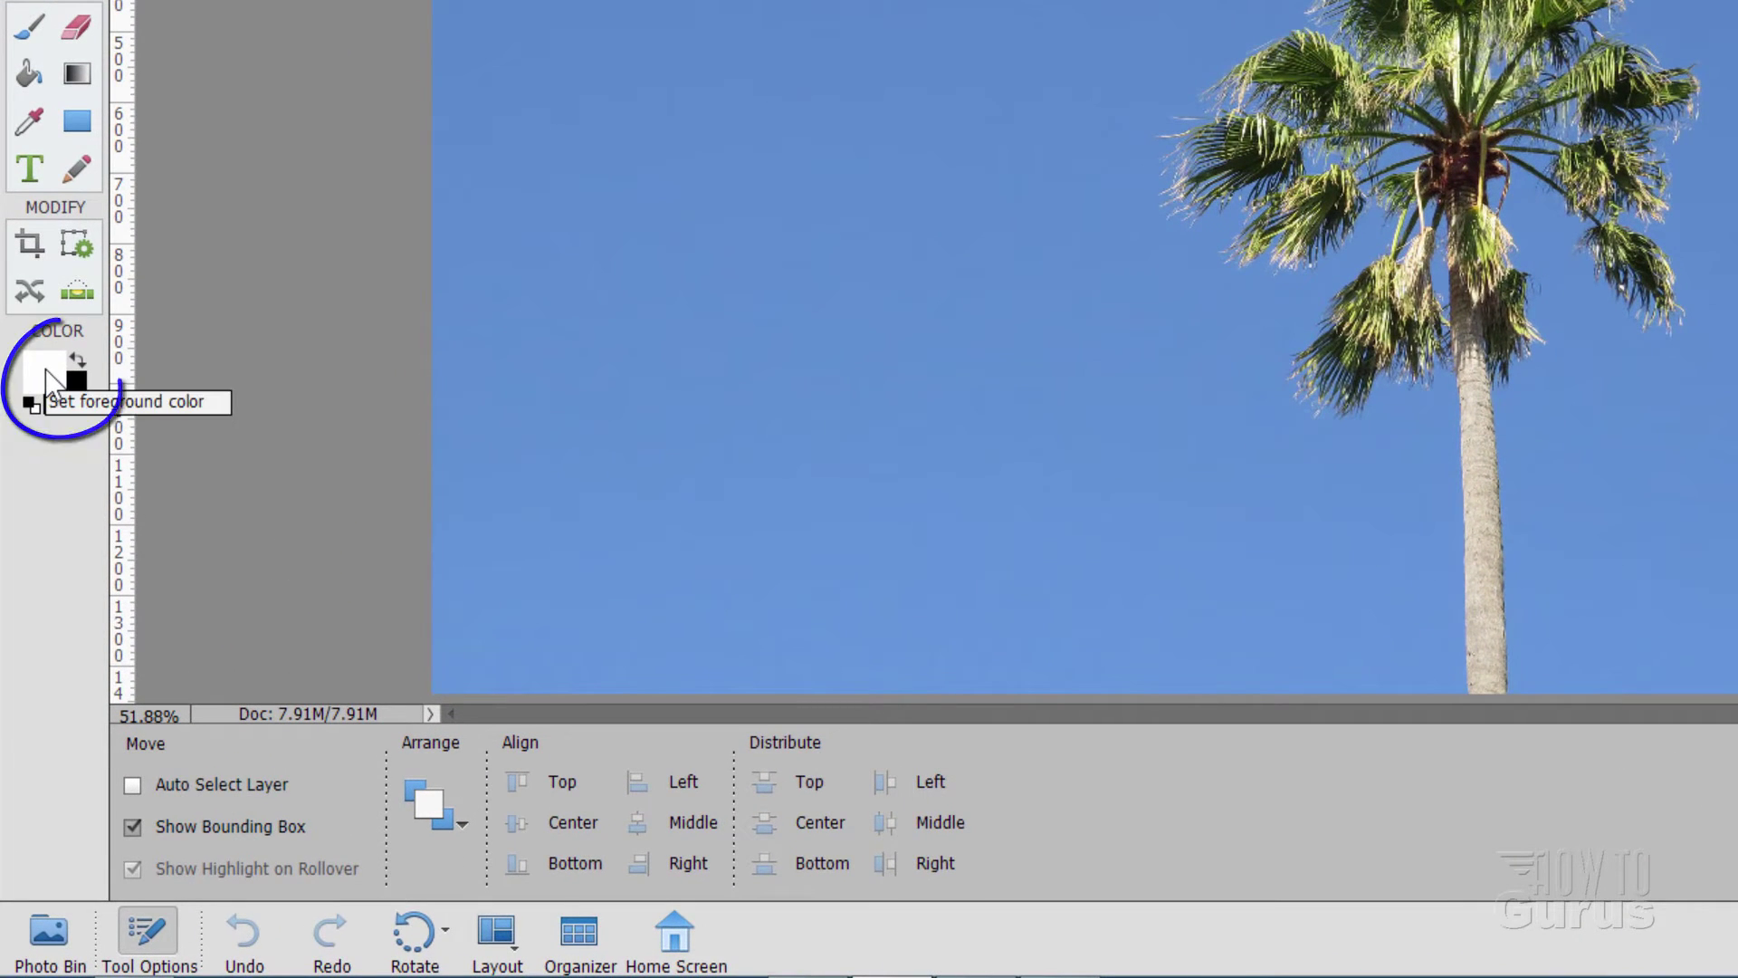
# - Choose the Horizontal Type tool with Arial Narrow as the font
pyautogui.click(30, 167)
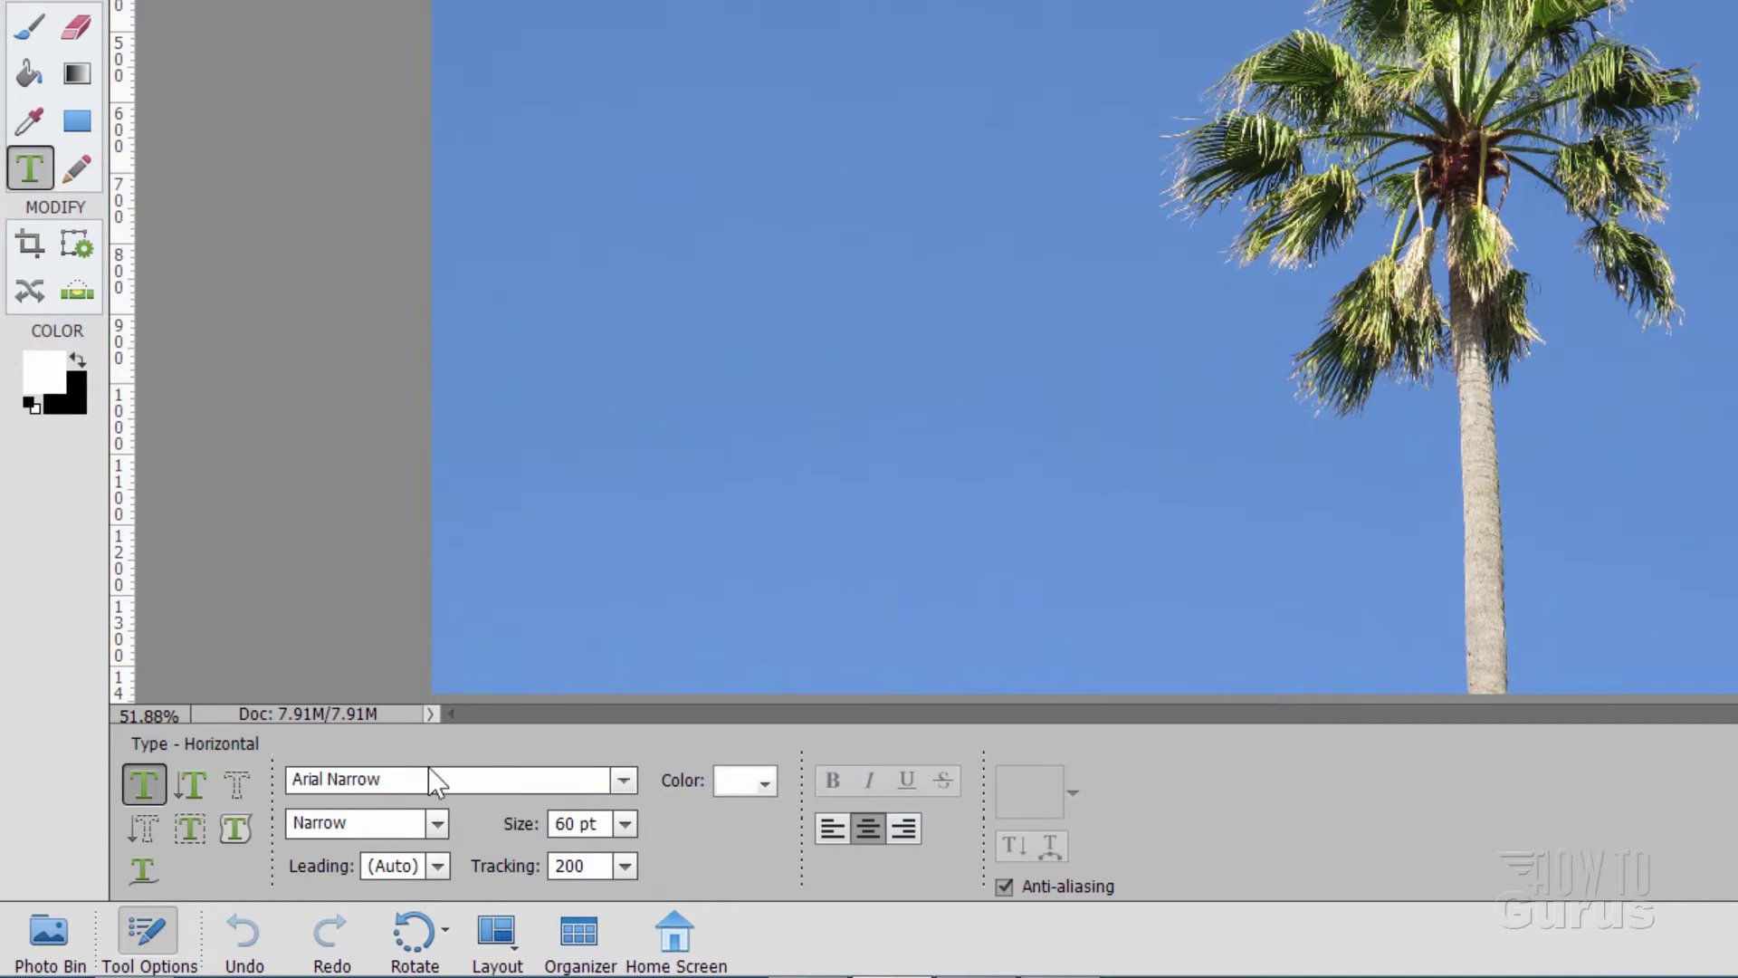
pyautogui.click(624, 779)
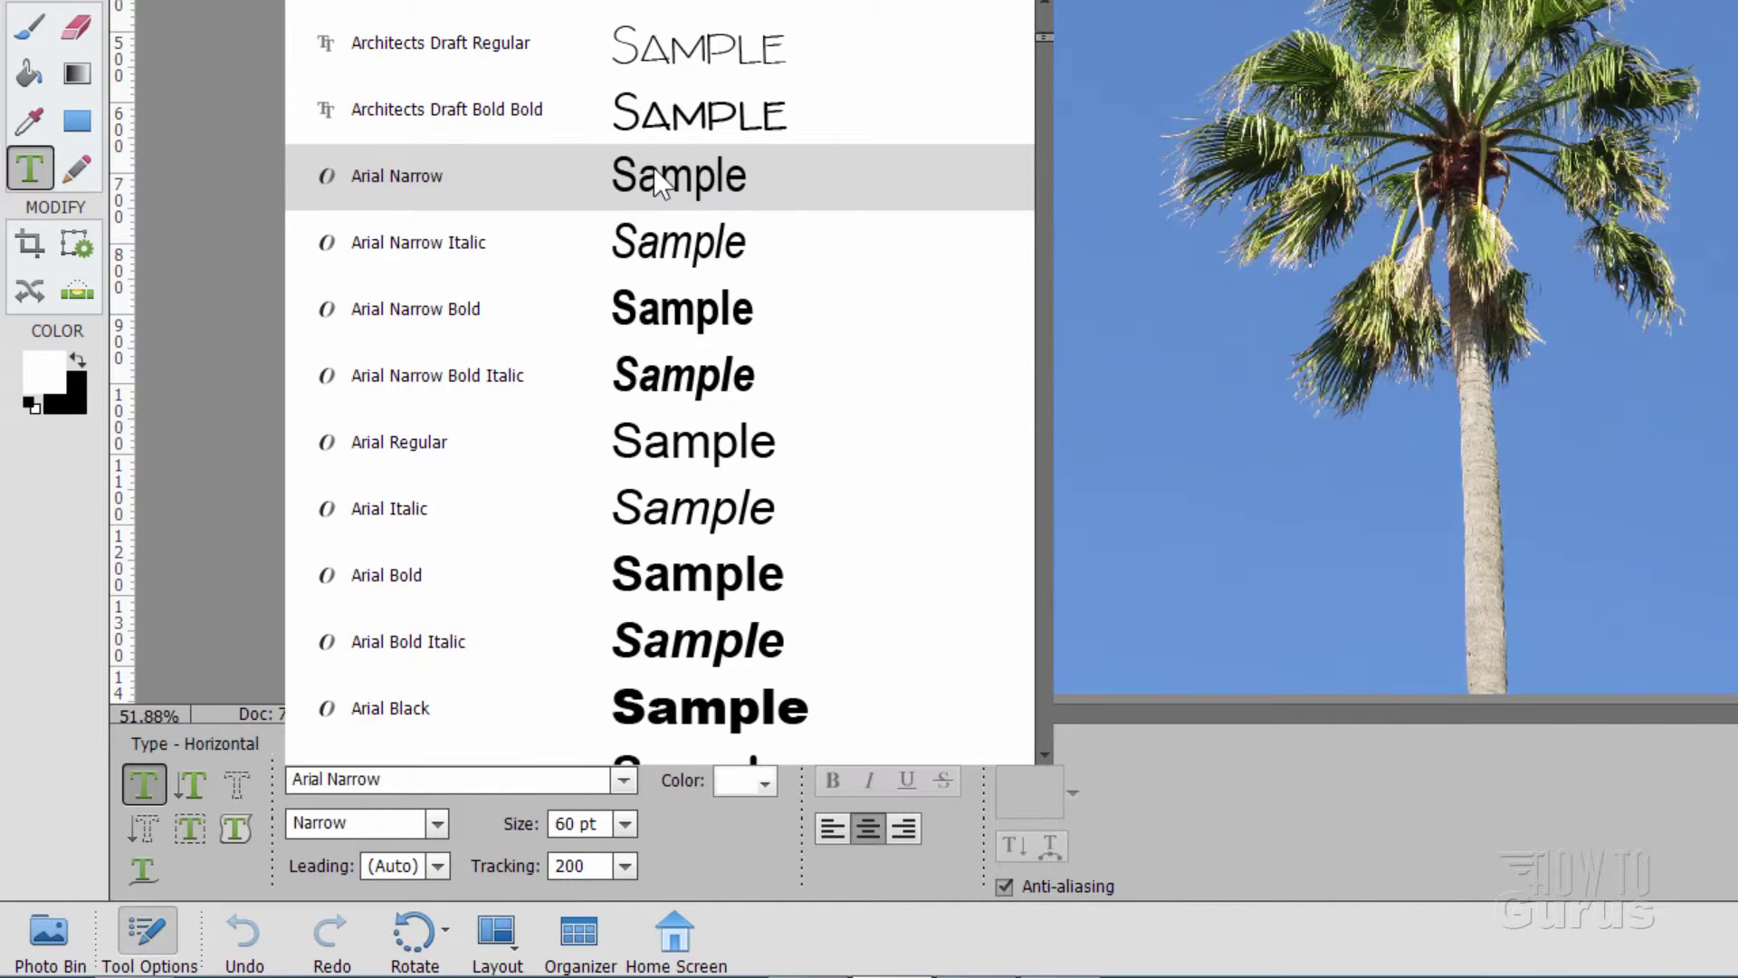
pyautogui.click(658, 181)
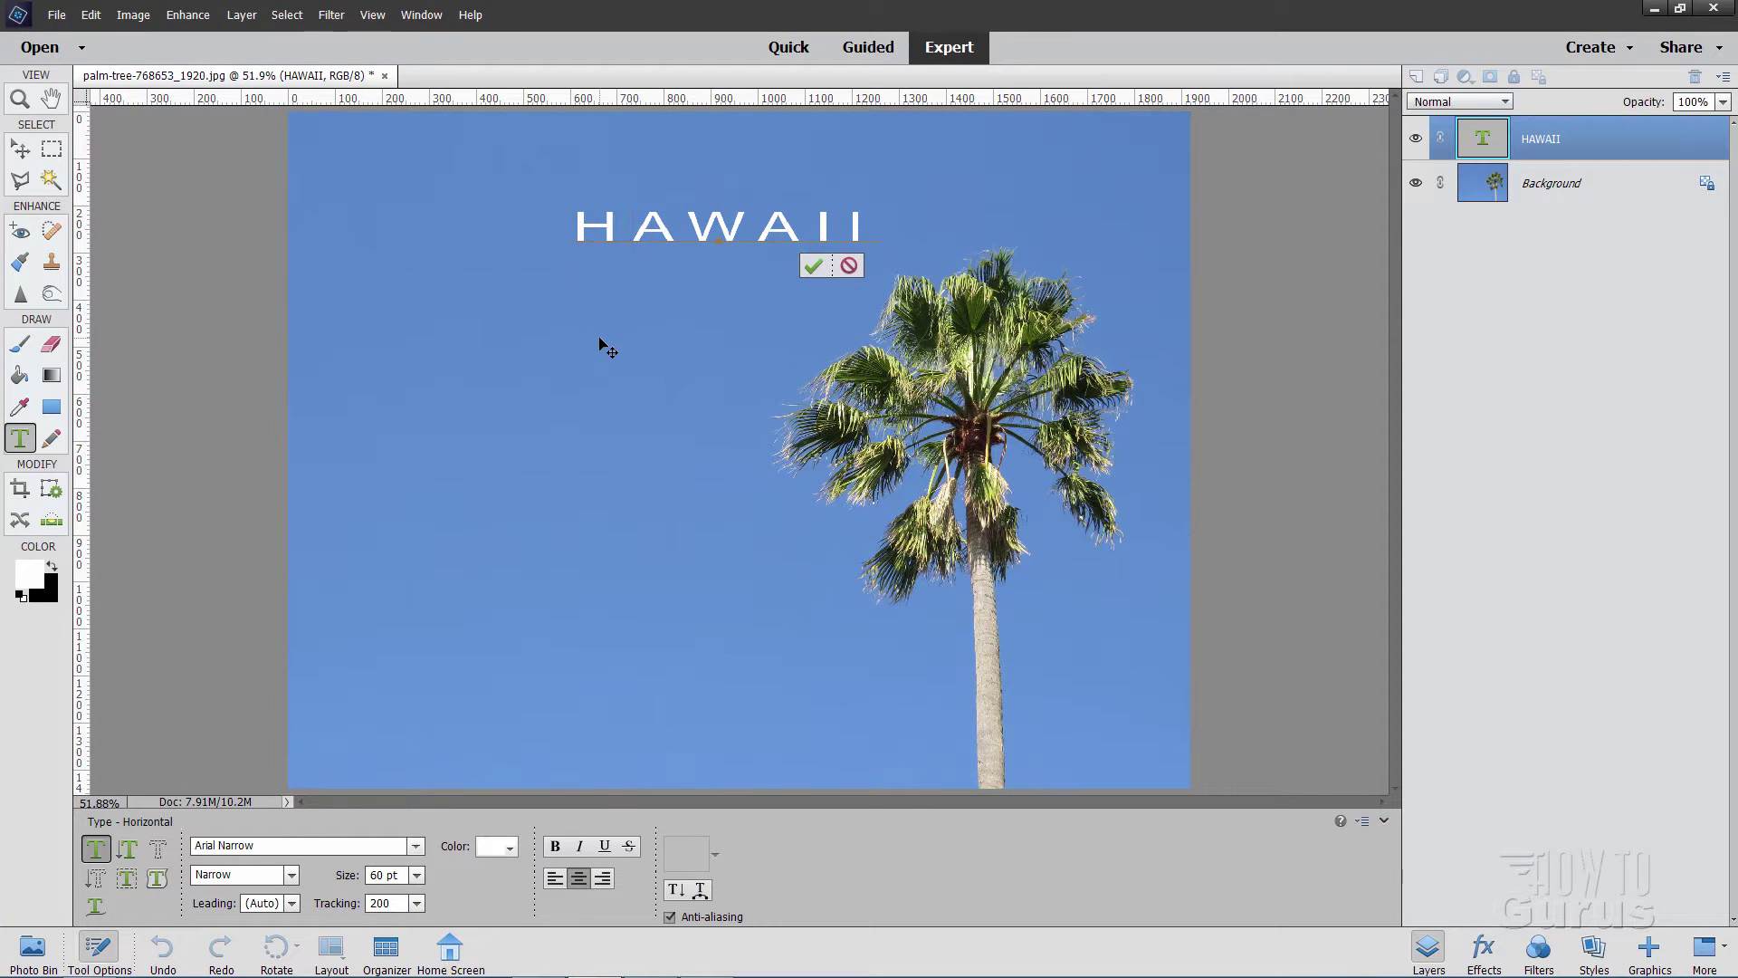
# - Show the Effects panel, commit the HAWAII text, then re-enter it and commit again
pyautogui.click(1484, 951)
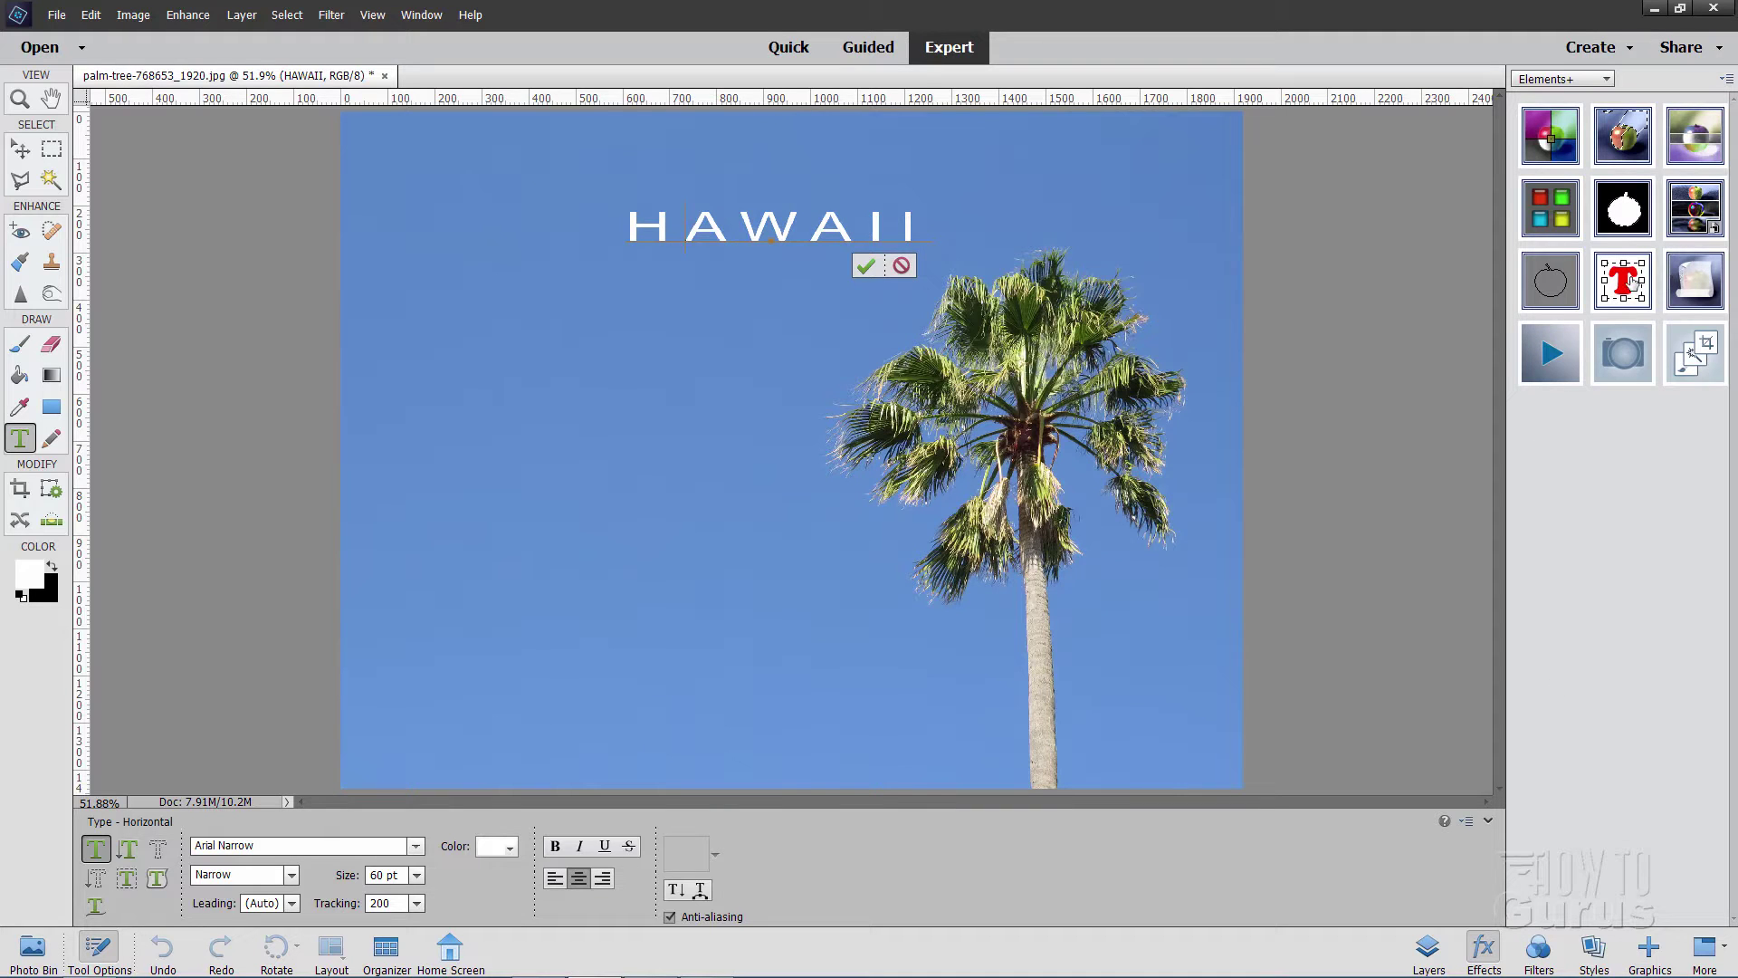
pyautogui.hotkey('ctrl', 'Return')
pyautogui.press('v')
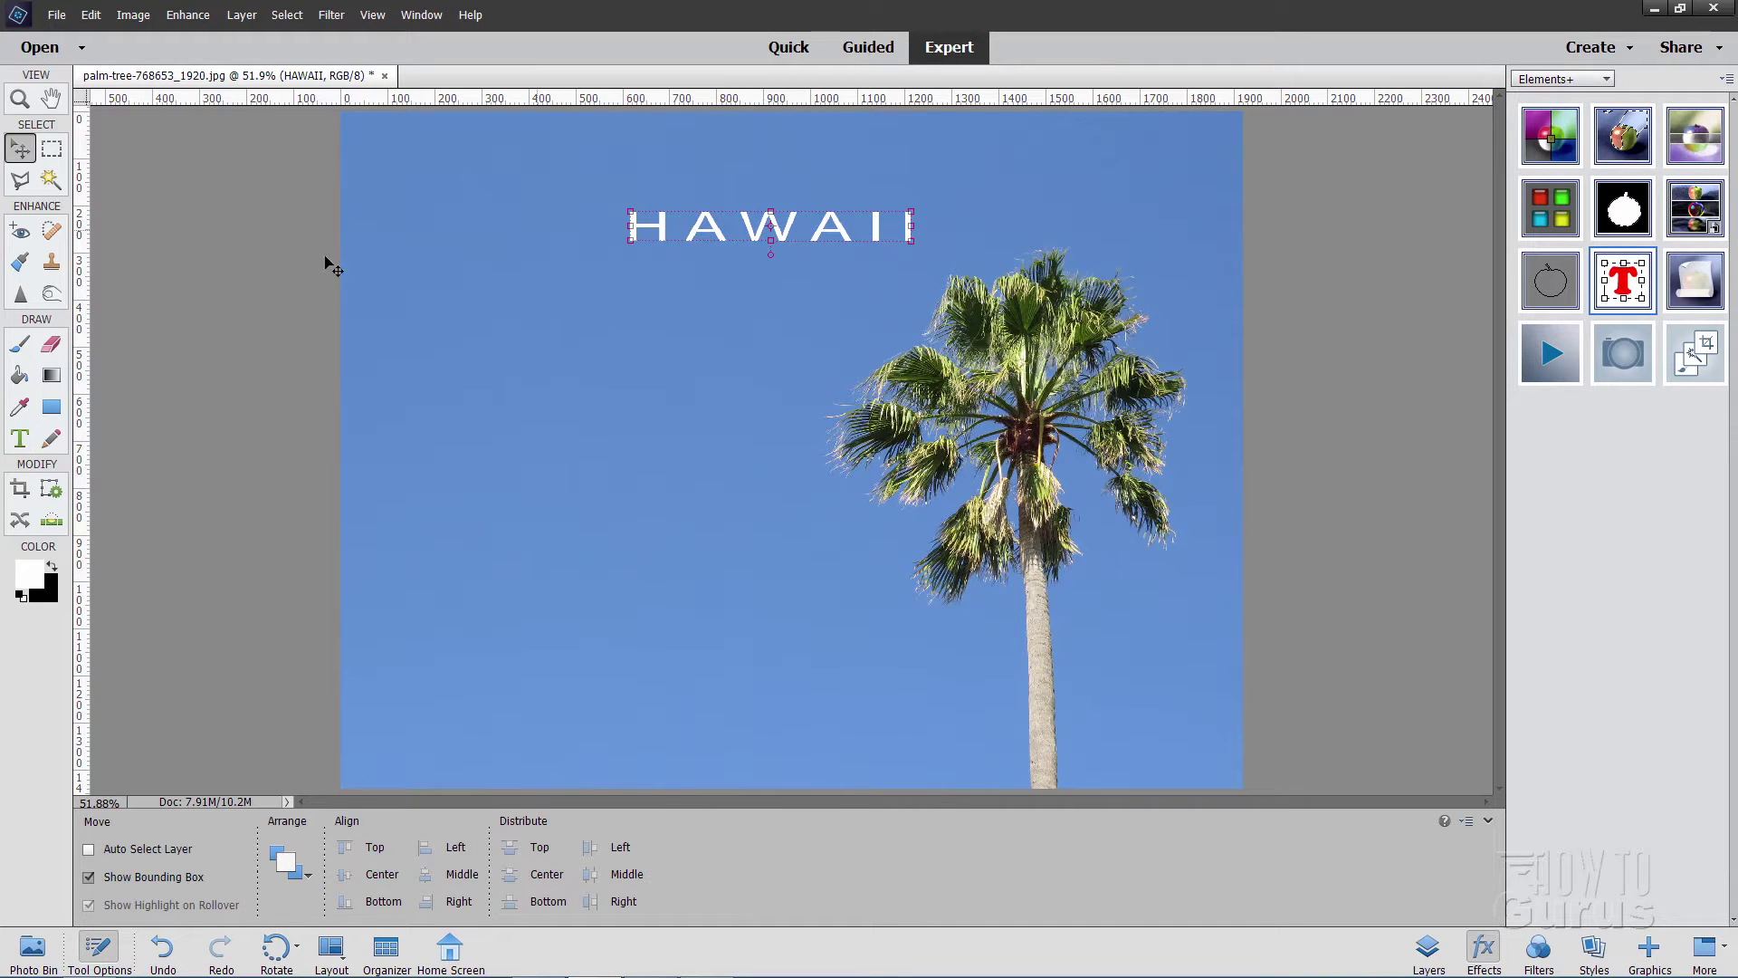
pyautogui.click(19, 440)
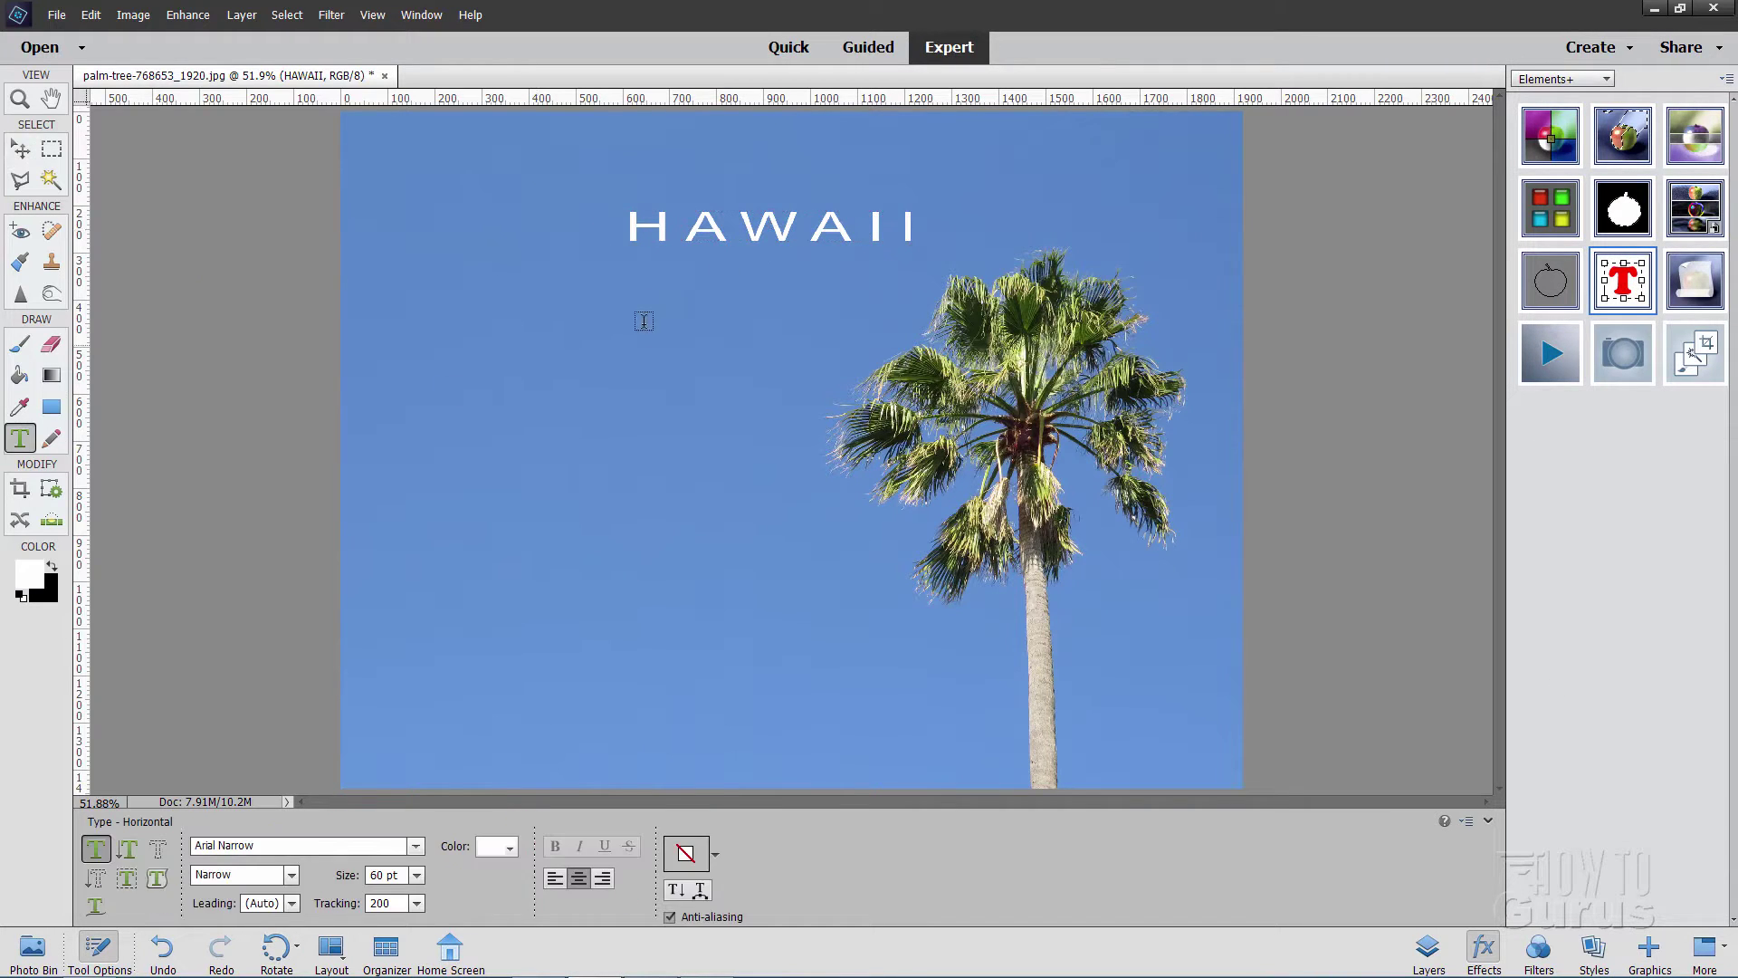
pyautogui.click(677, 234)
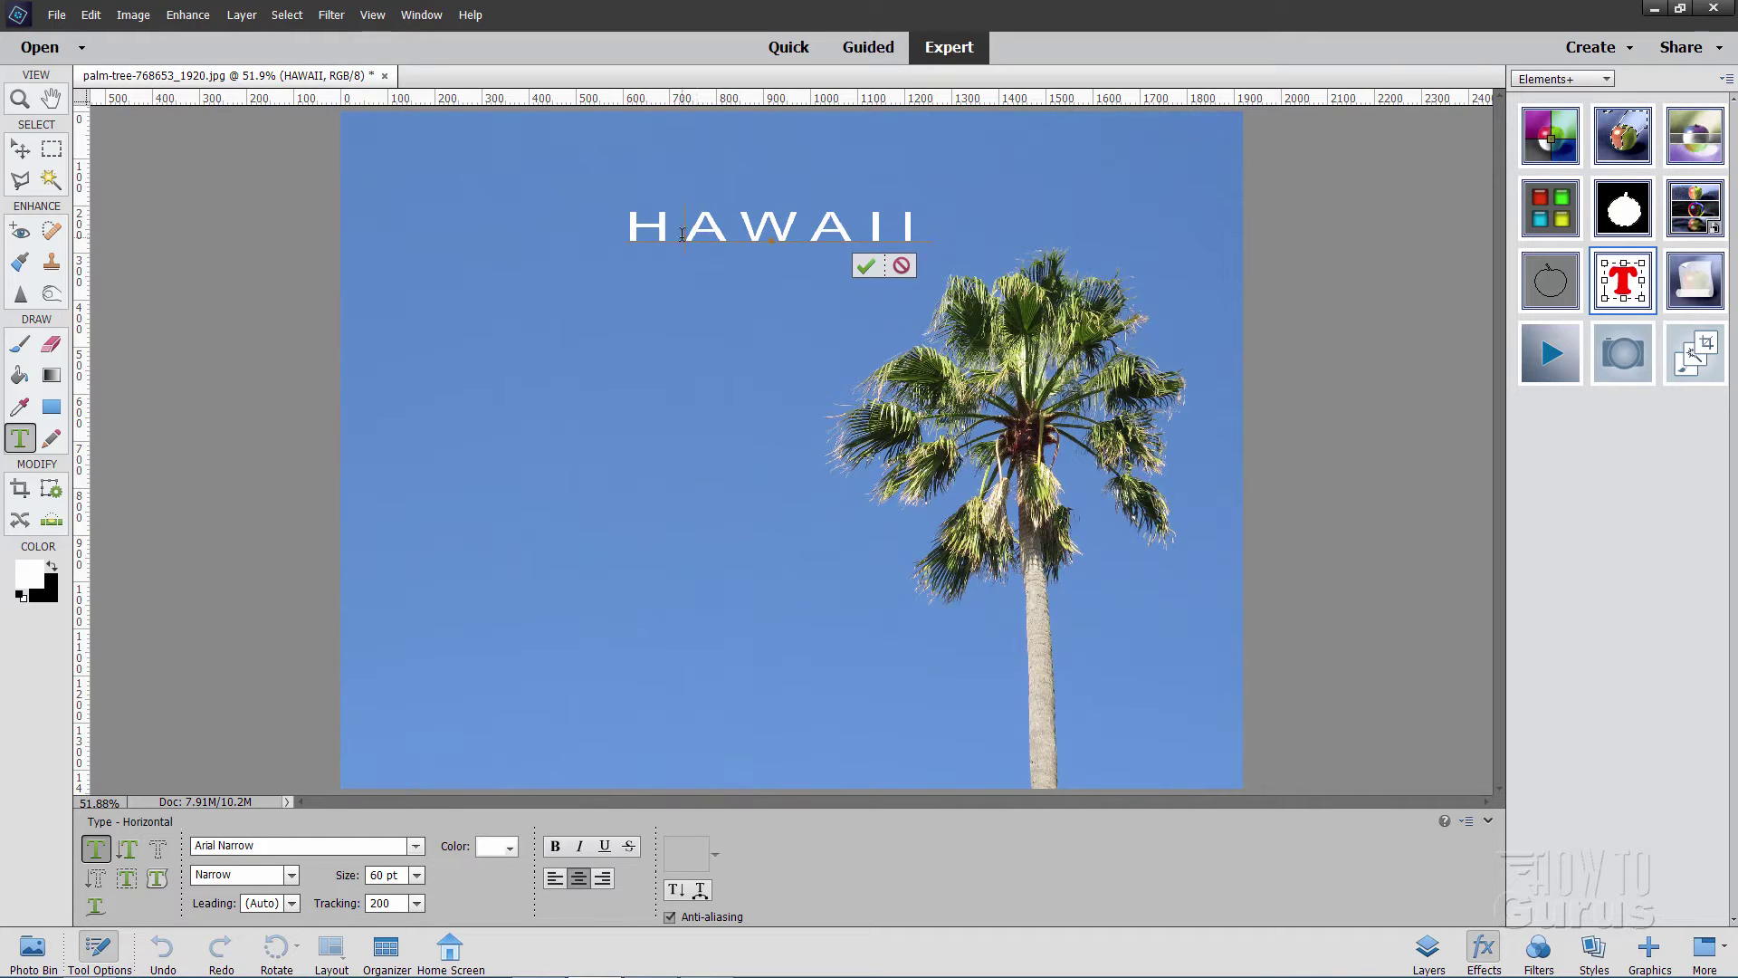
pyautogui.click(865, 265)
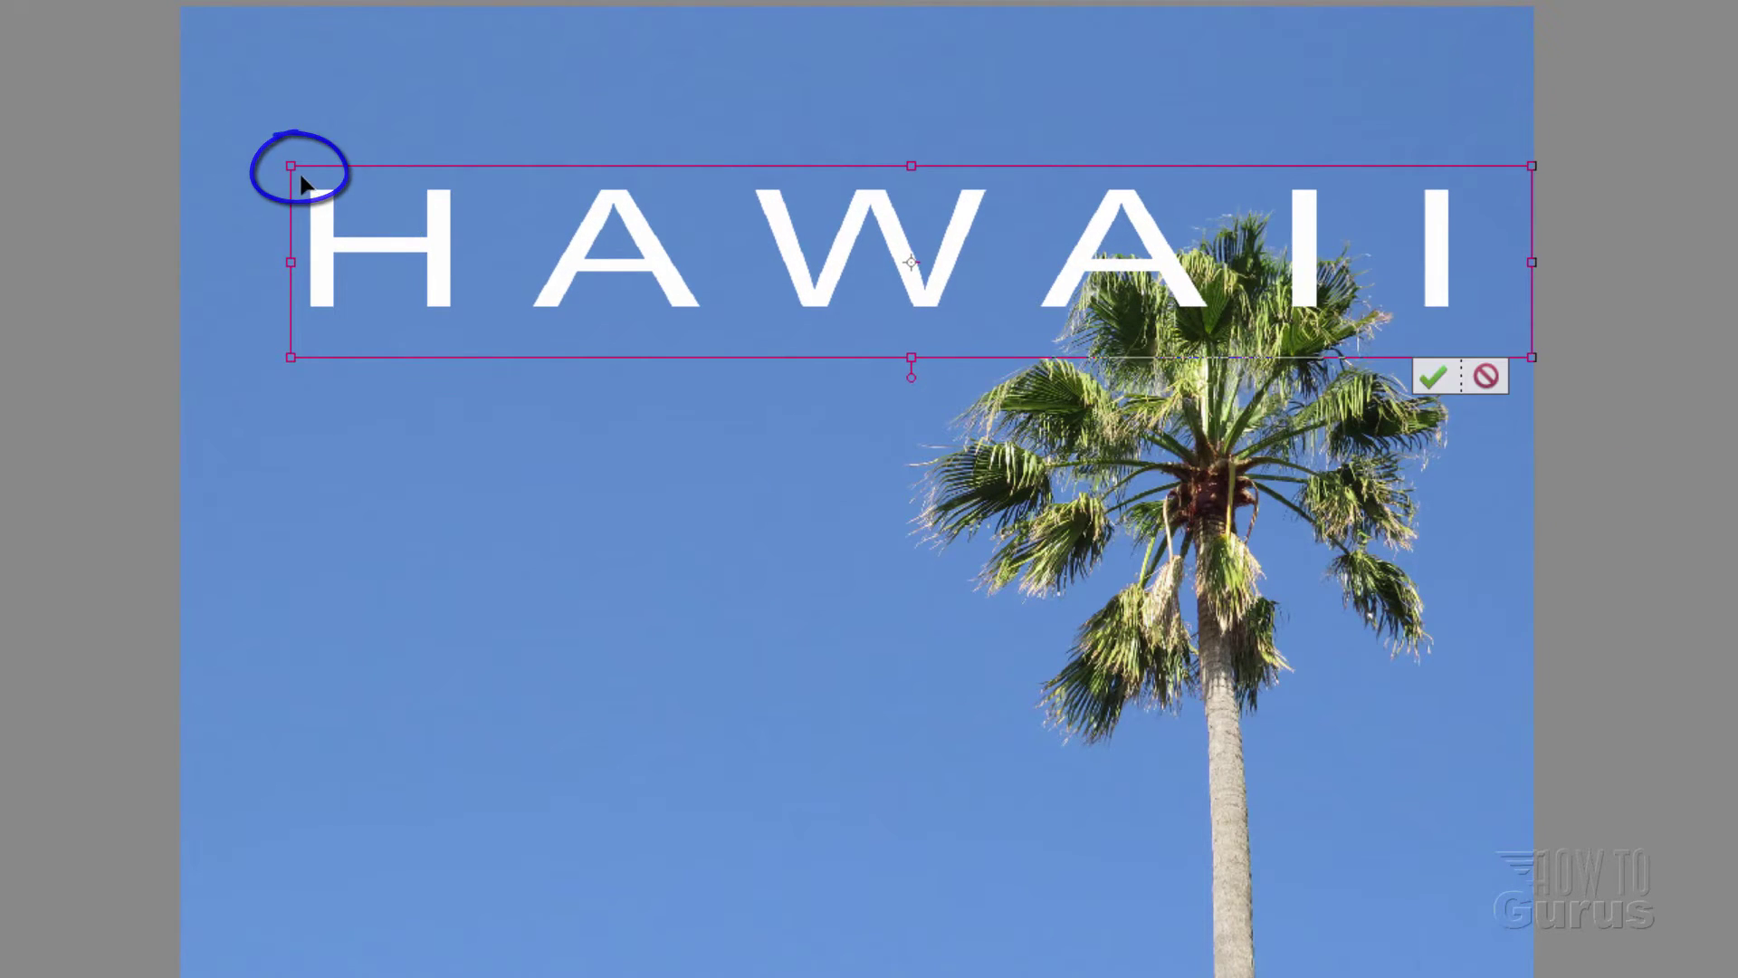
# - Scale HAWAII up to about 1869 px wide and commit the resize
pyautogui.moveTo(291, 167); pyautogui.dragTo(227, 121)
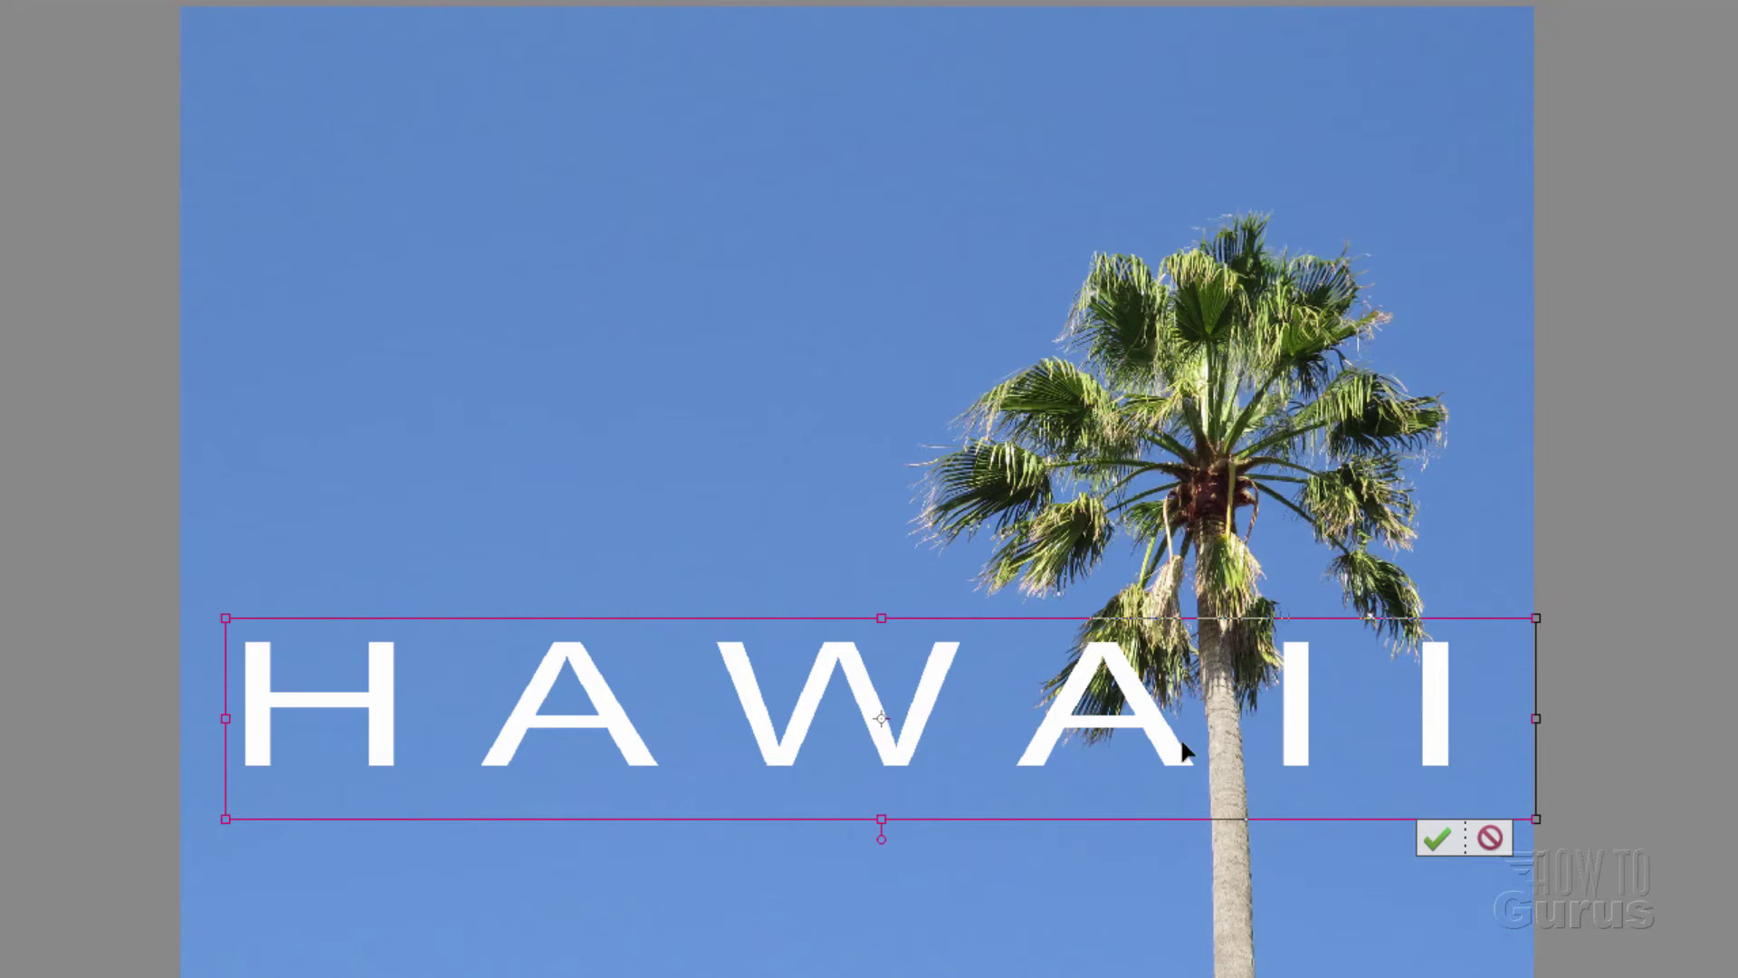
pyautogui.click(1437, 839)
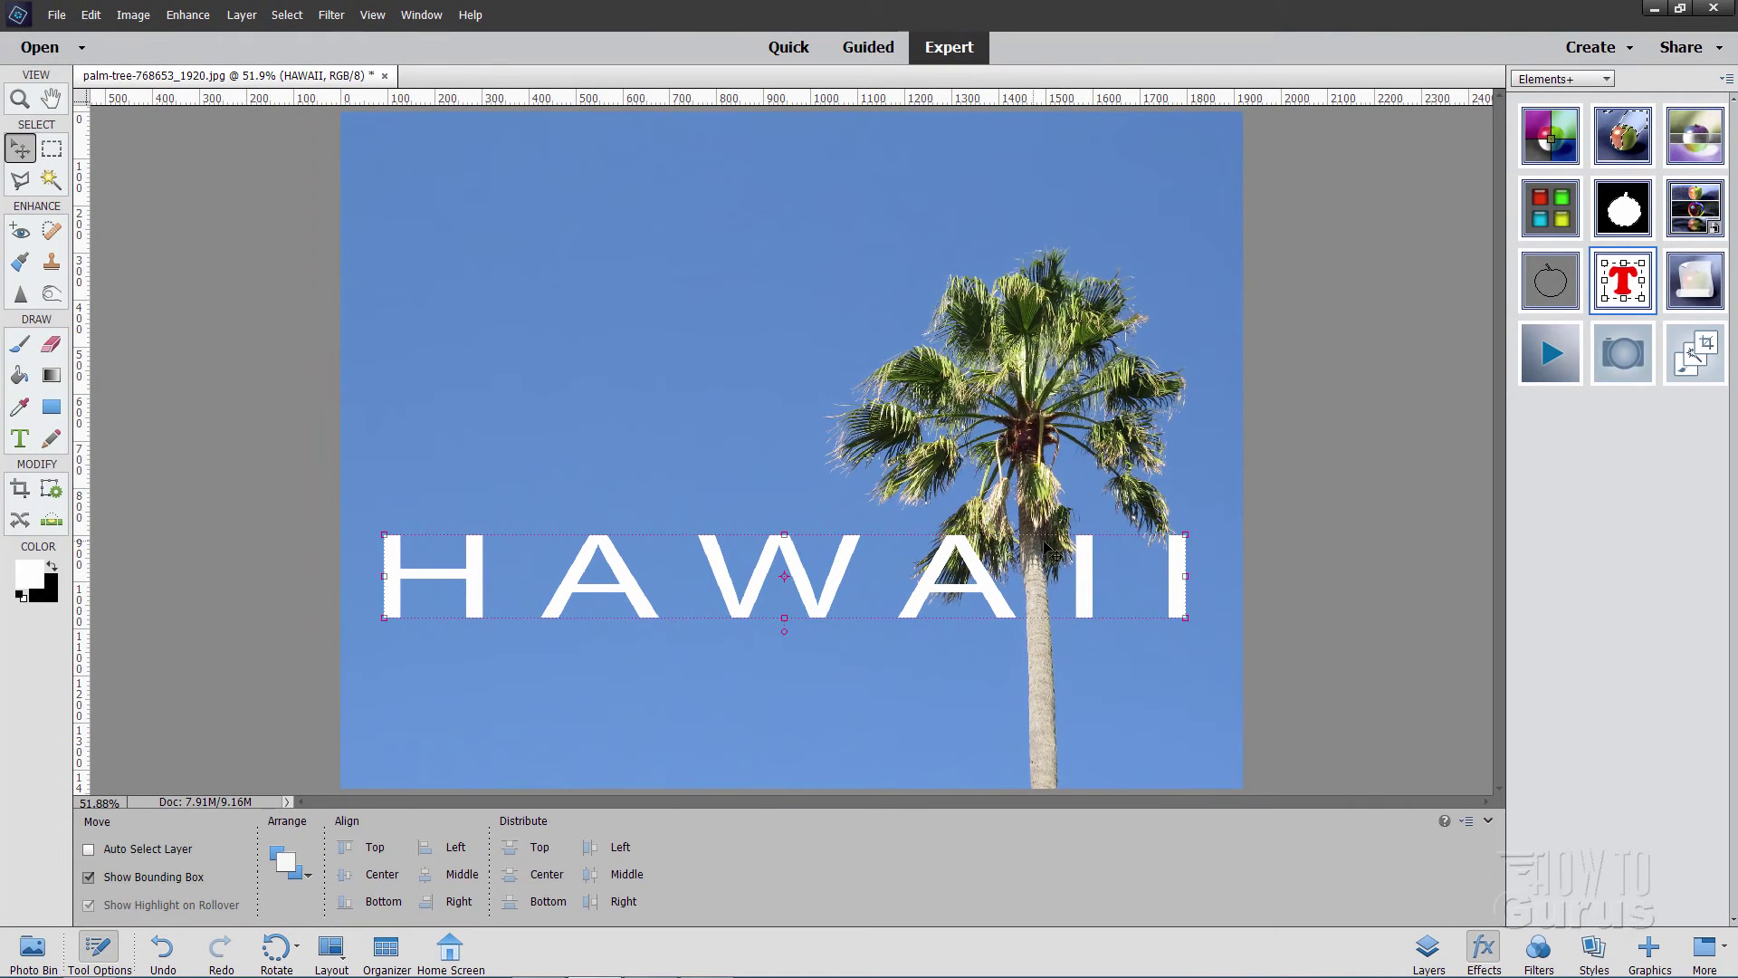
# - Hide the HAWAII text layer and make the Background photo layer active
pyautogui.click(1427, 947)
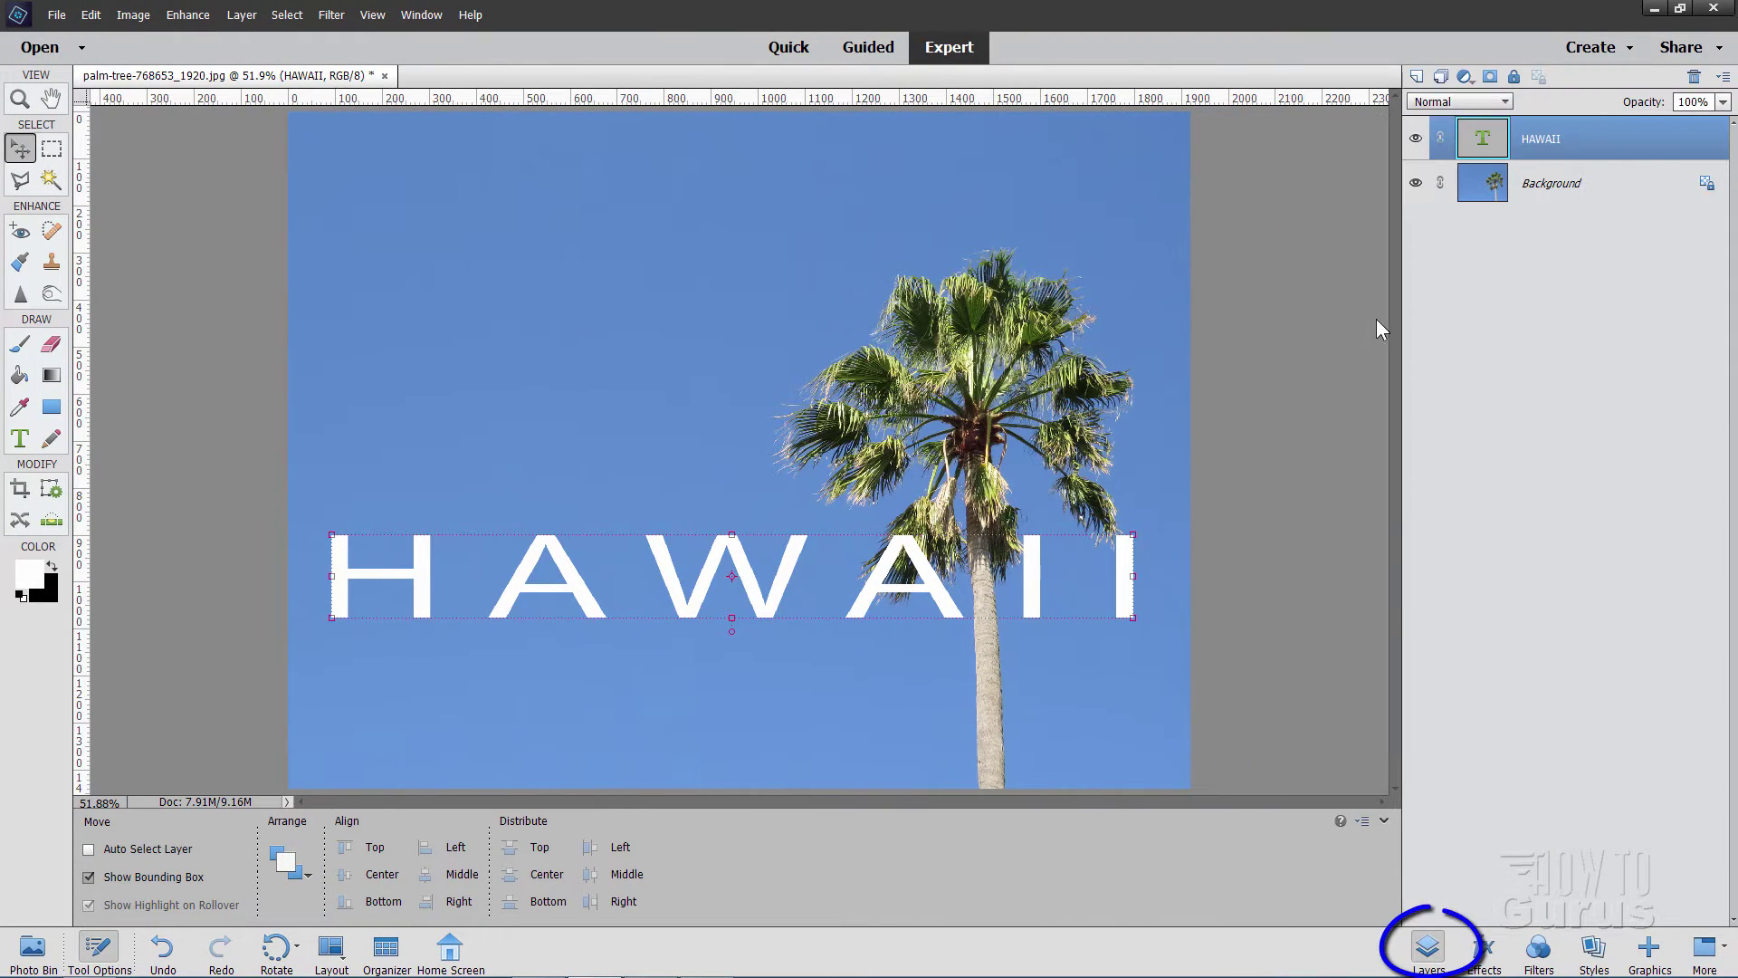
pyautogui.click(1501, 148)
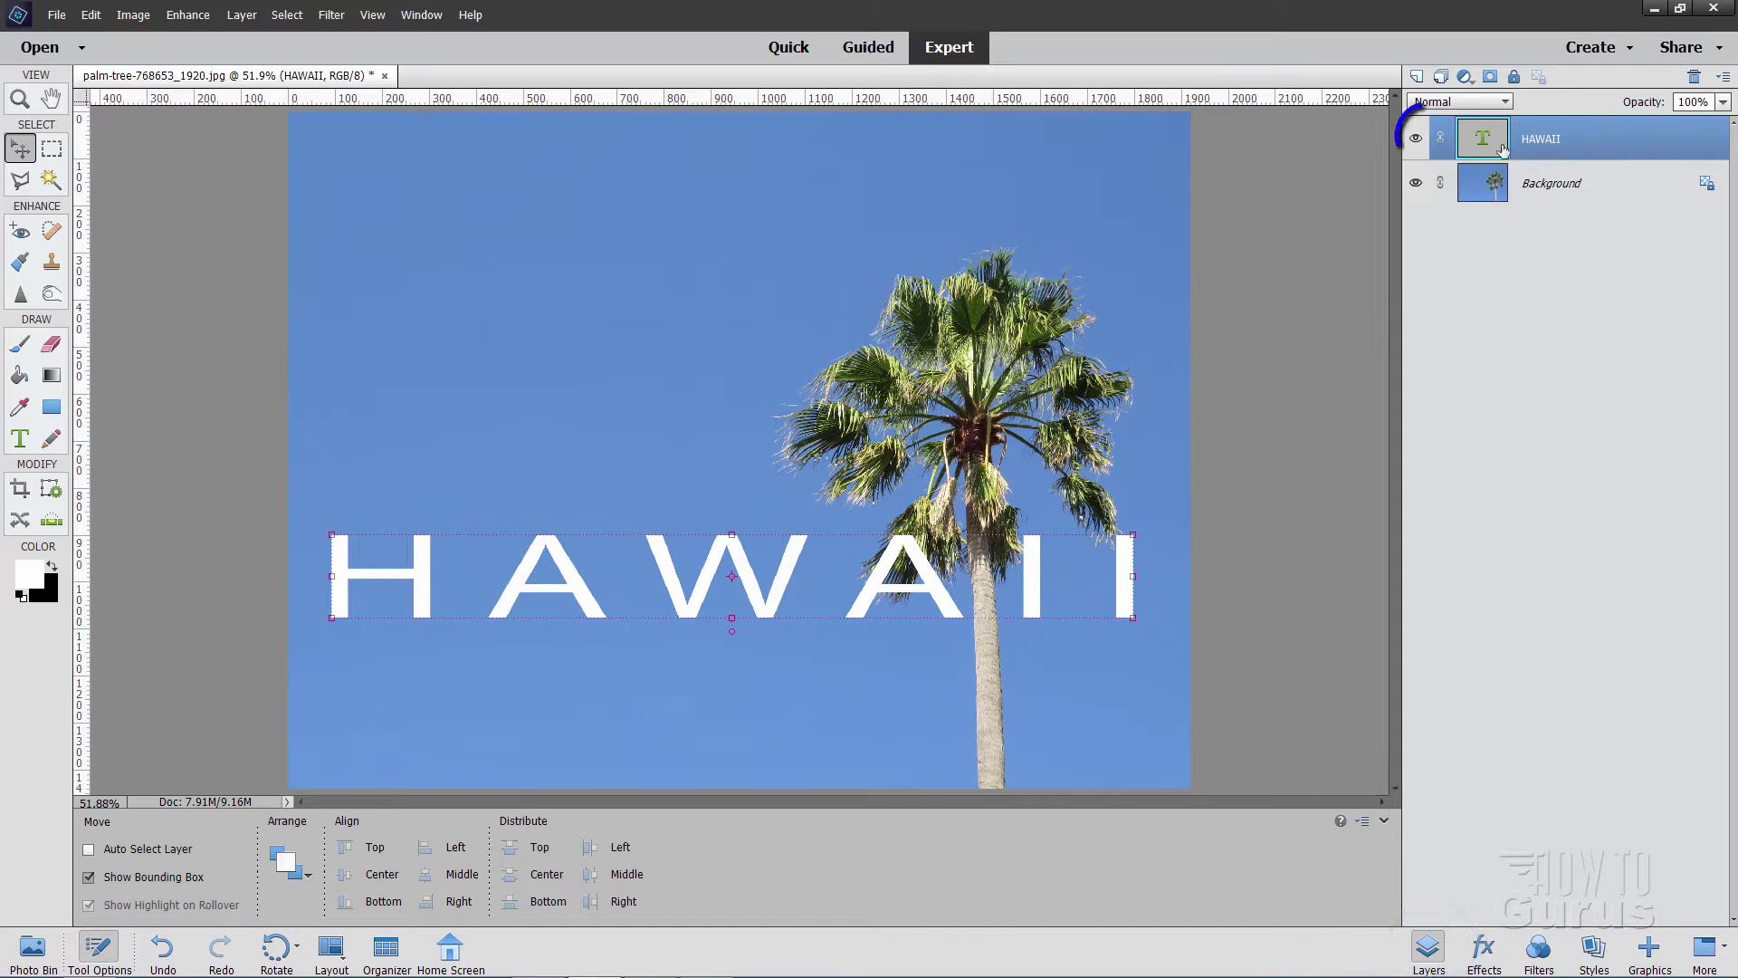
pyautogui.click(1416, 138)
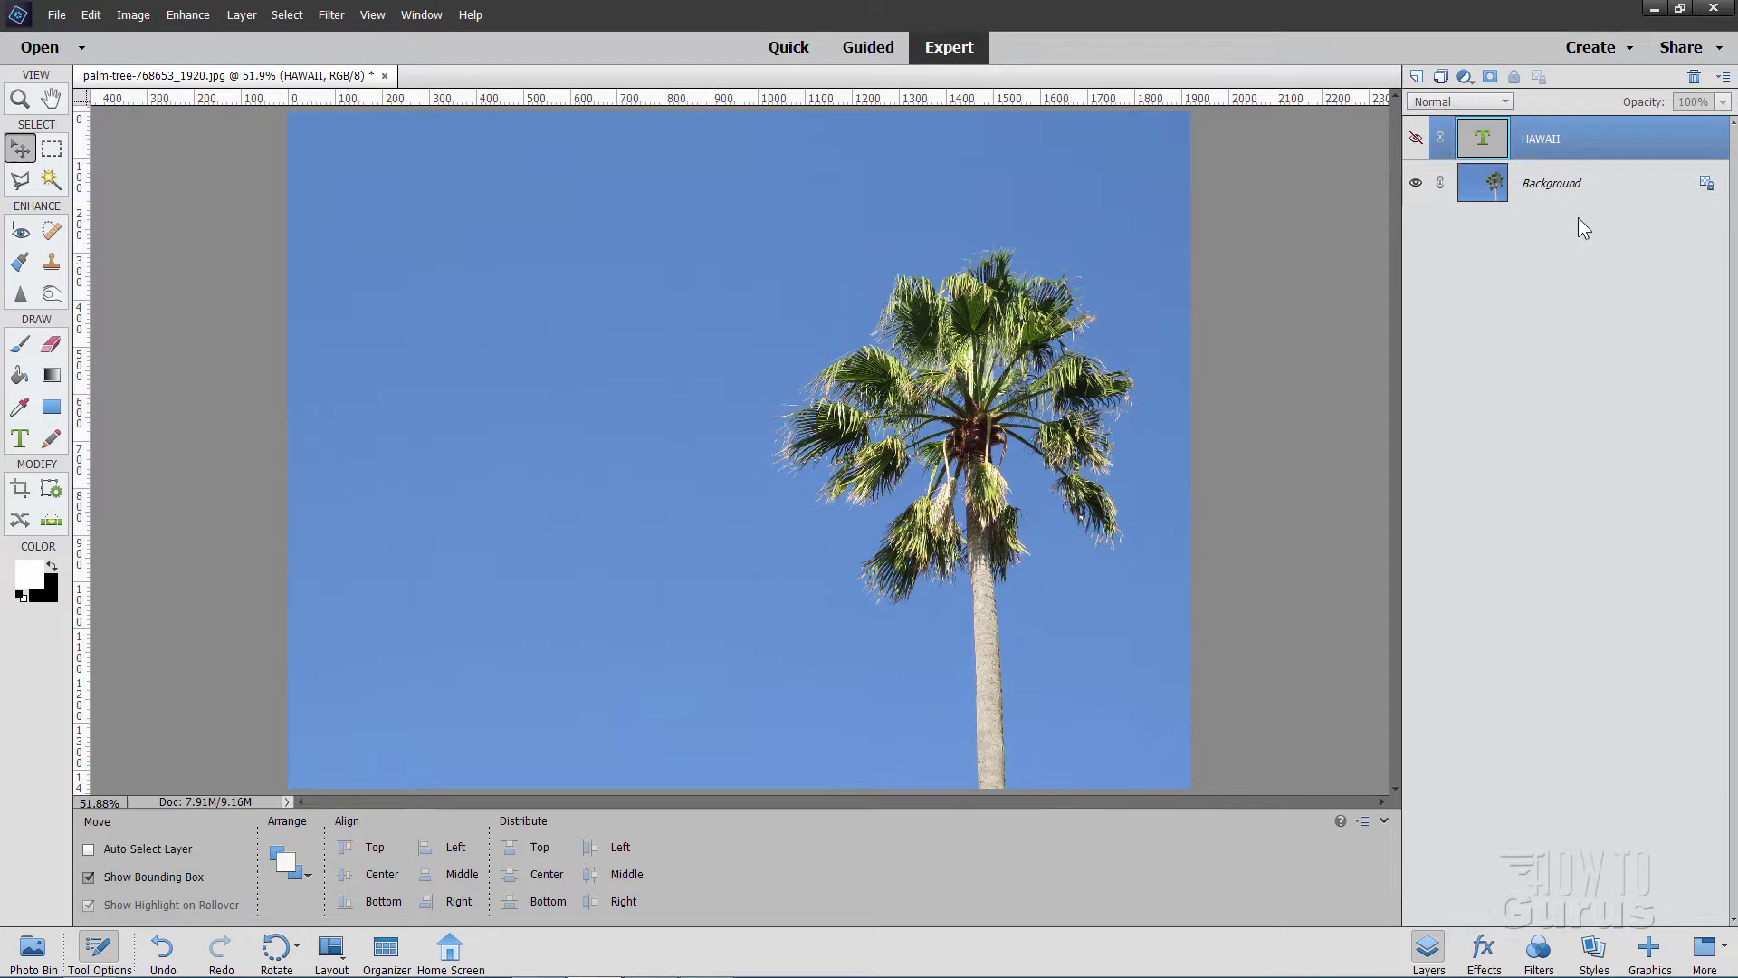
pyautogui.click(1576, 184)
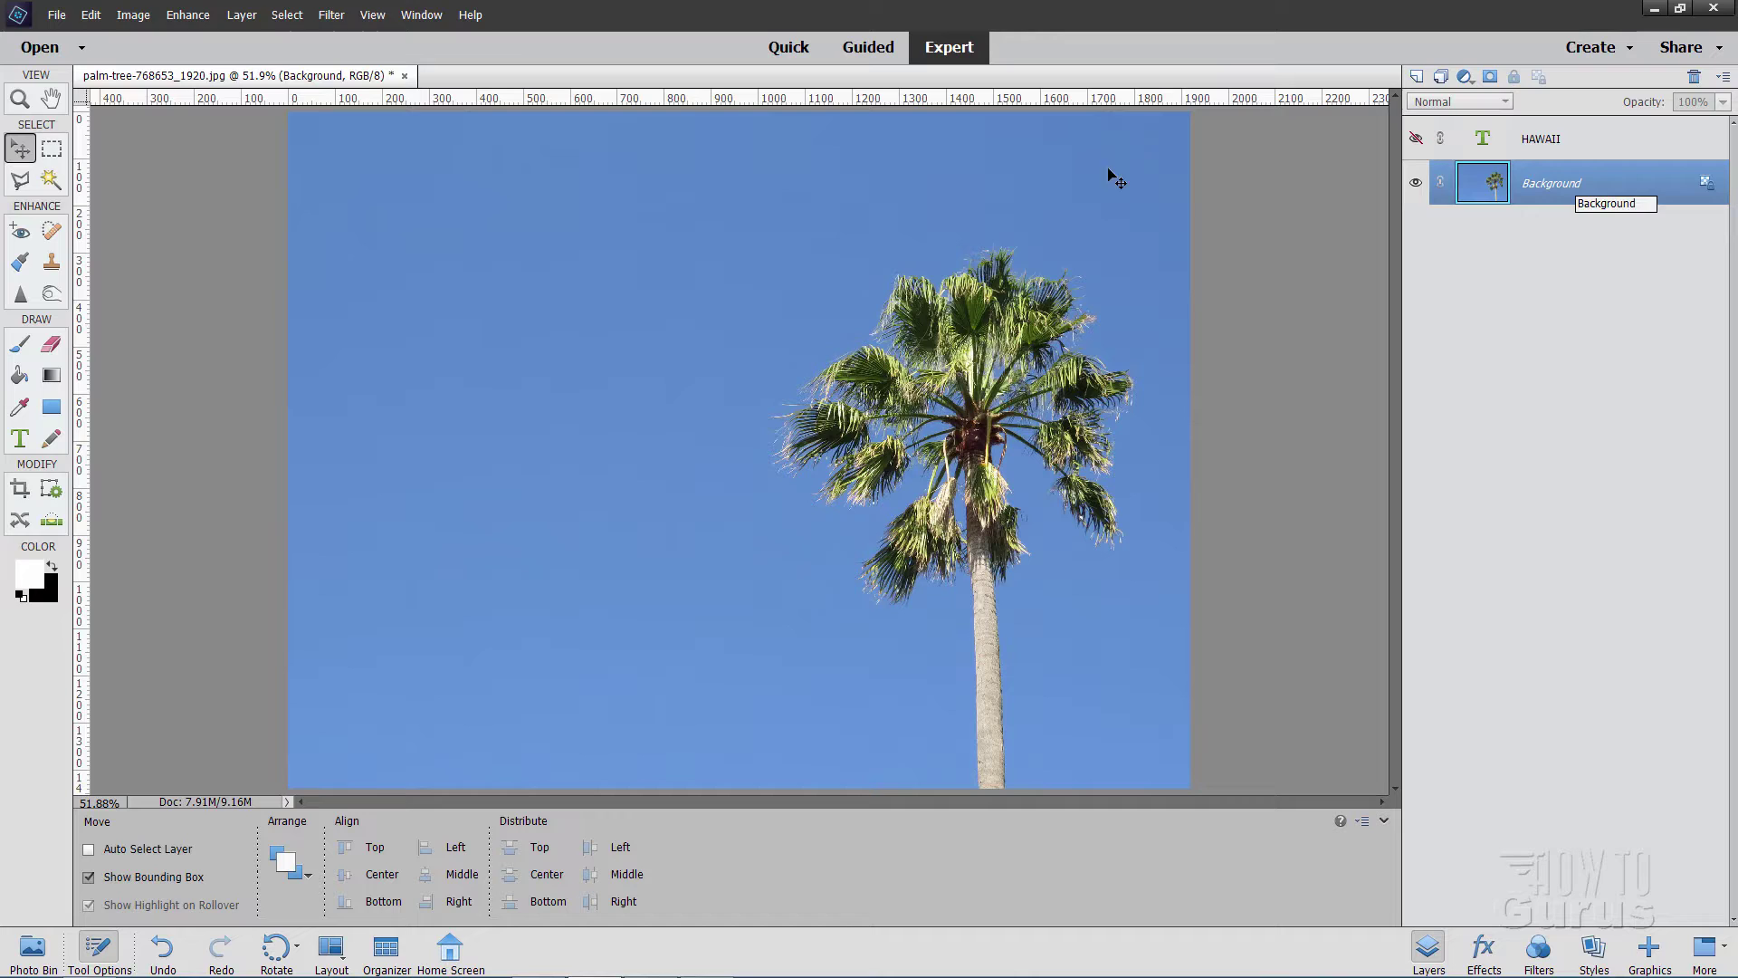
# - Select the palm tree by picking the blue sky and inverting, then copy it to Layer 1
pyautogui.click(51, 180)
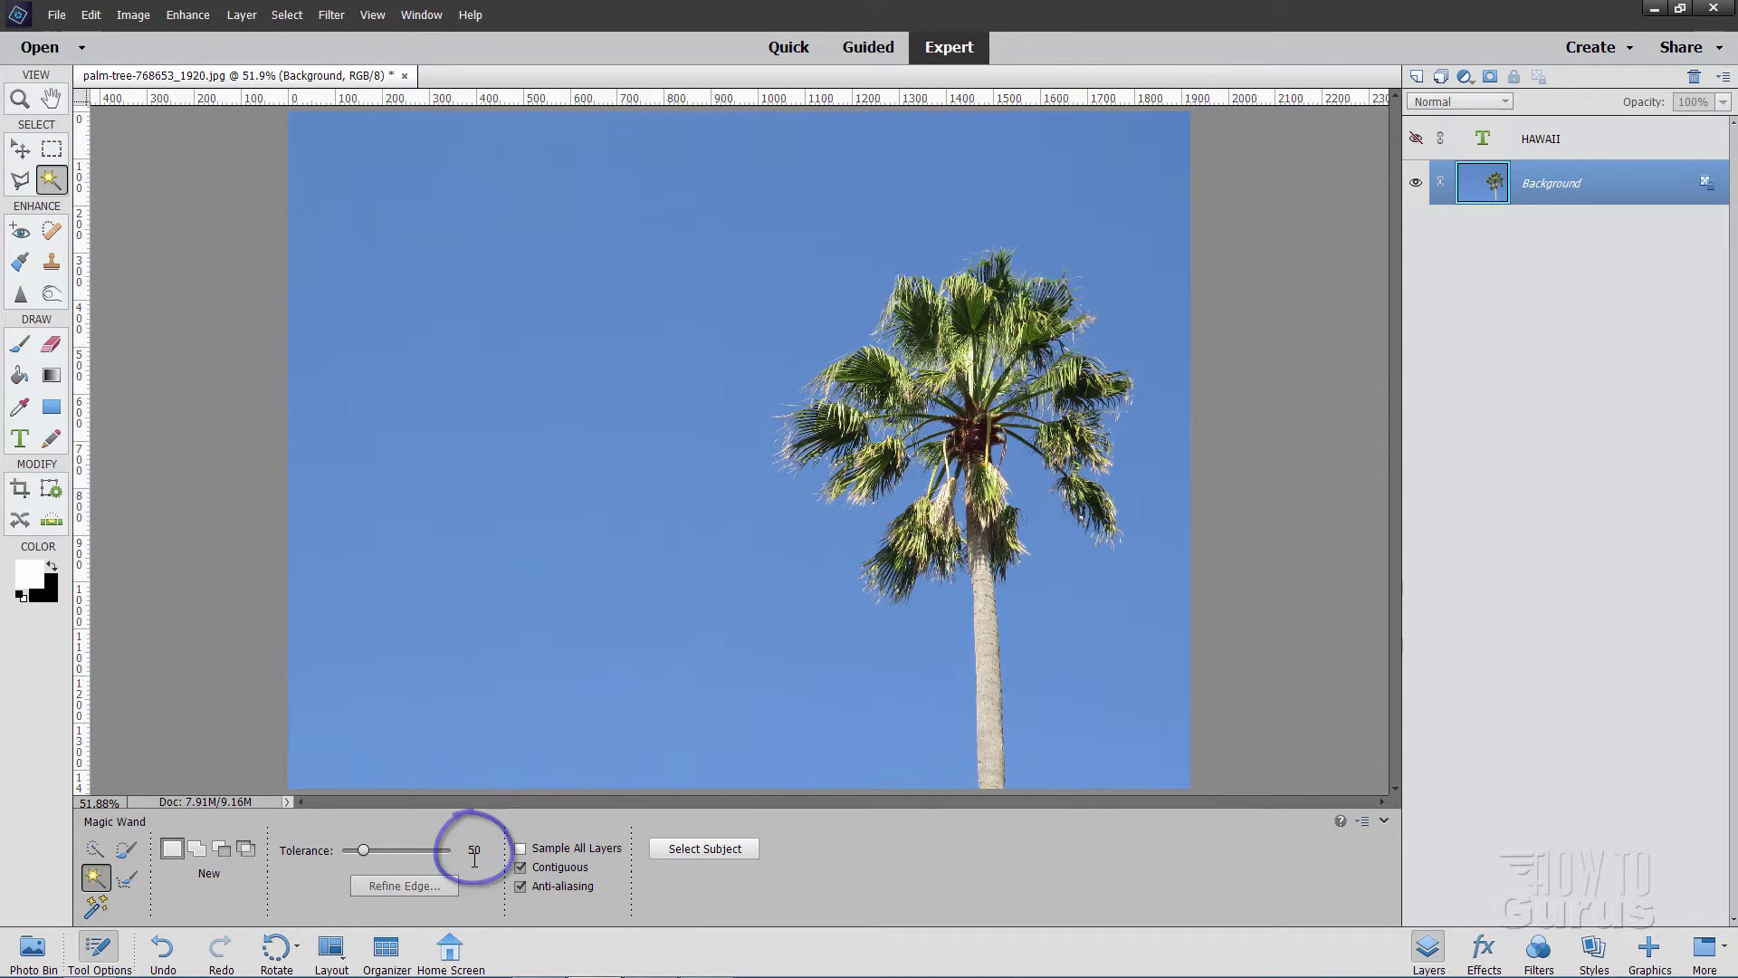
pyautogui.click(684, 412)
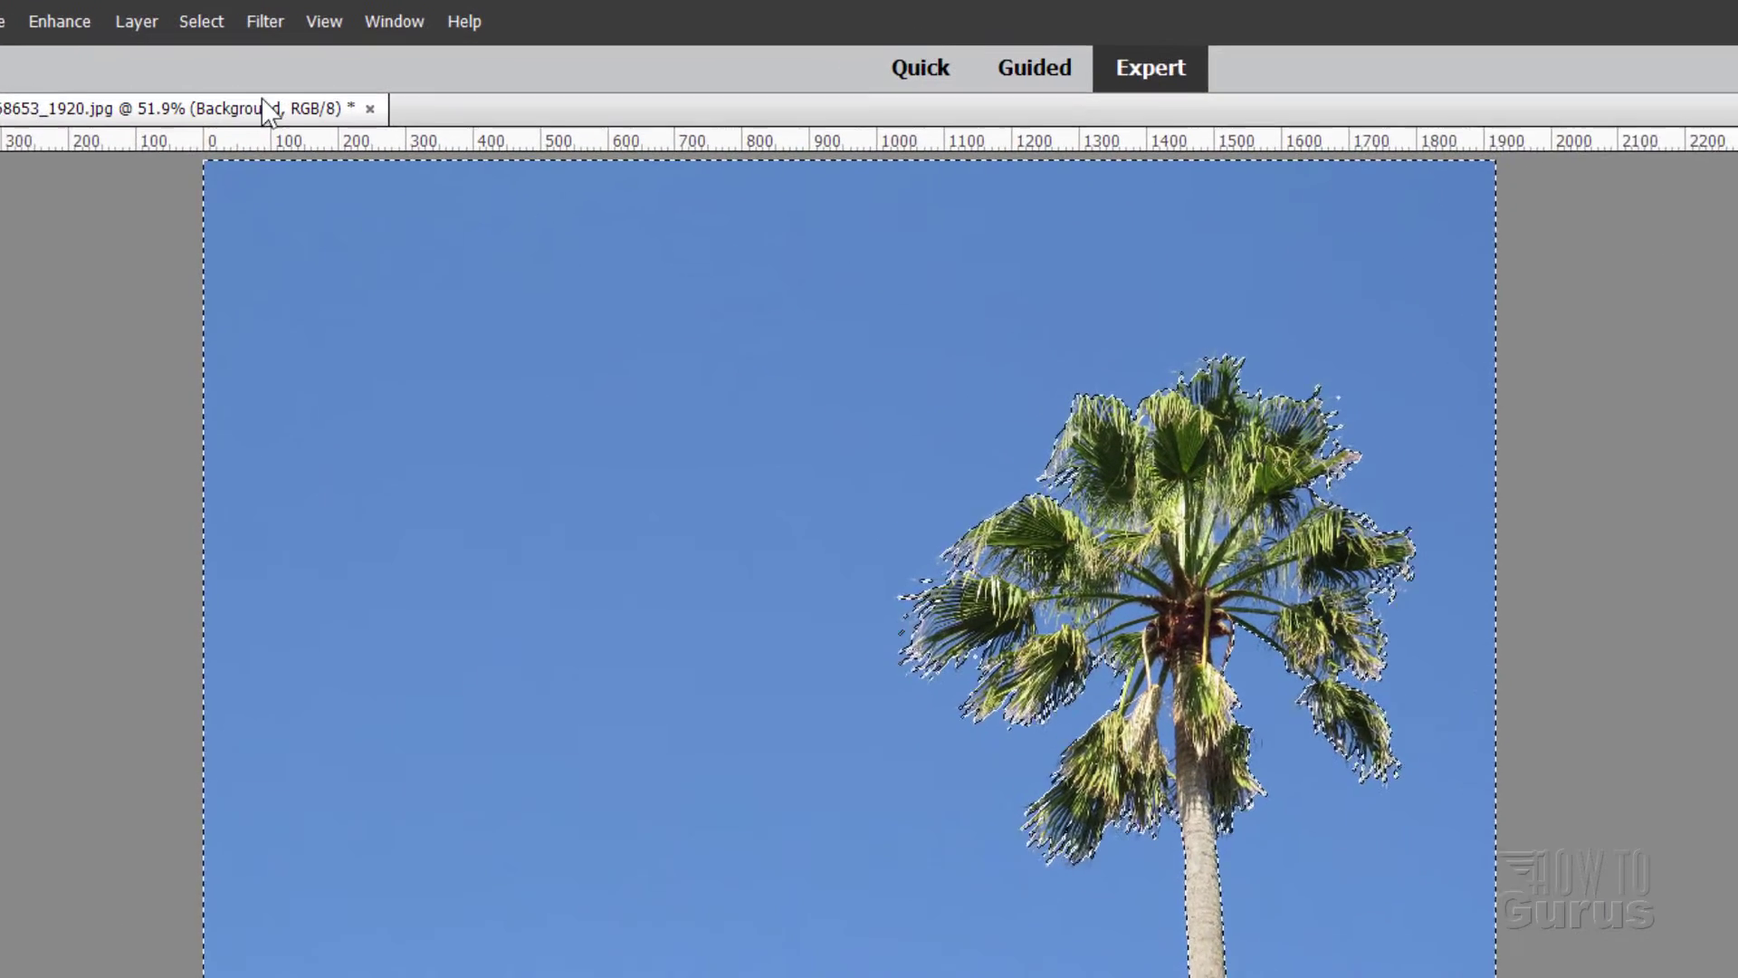
pyautogui.click(197, 23)
pyautogui.click(216, 118)
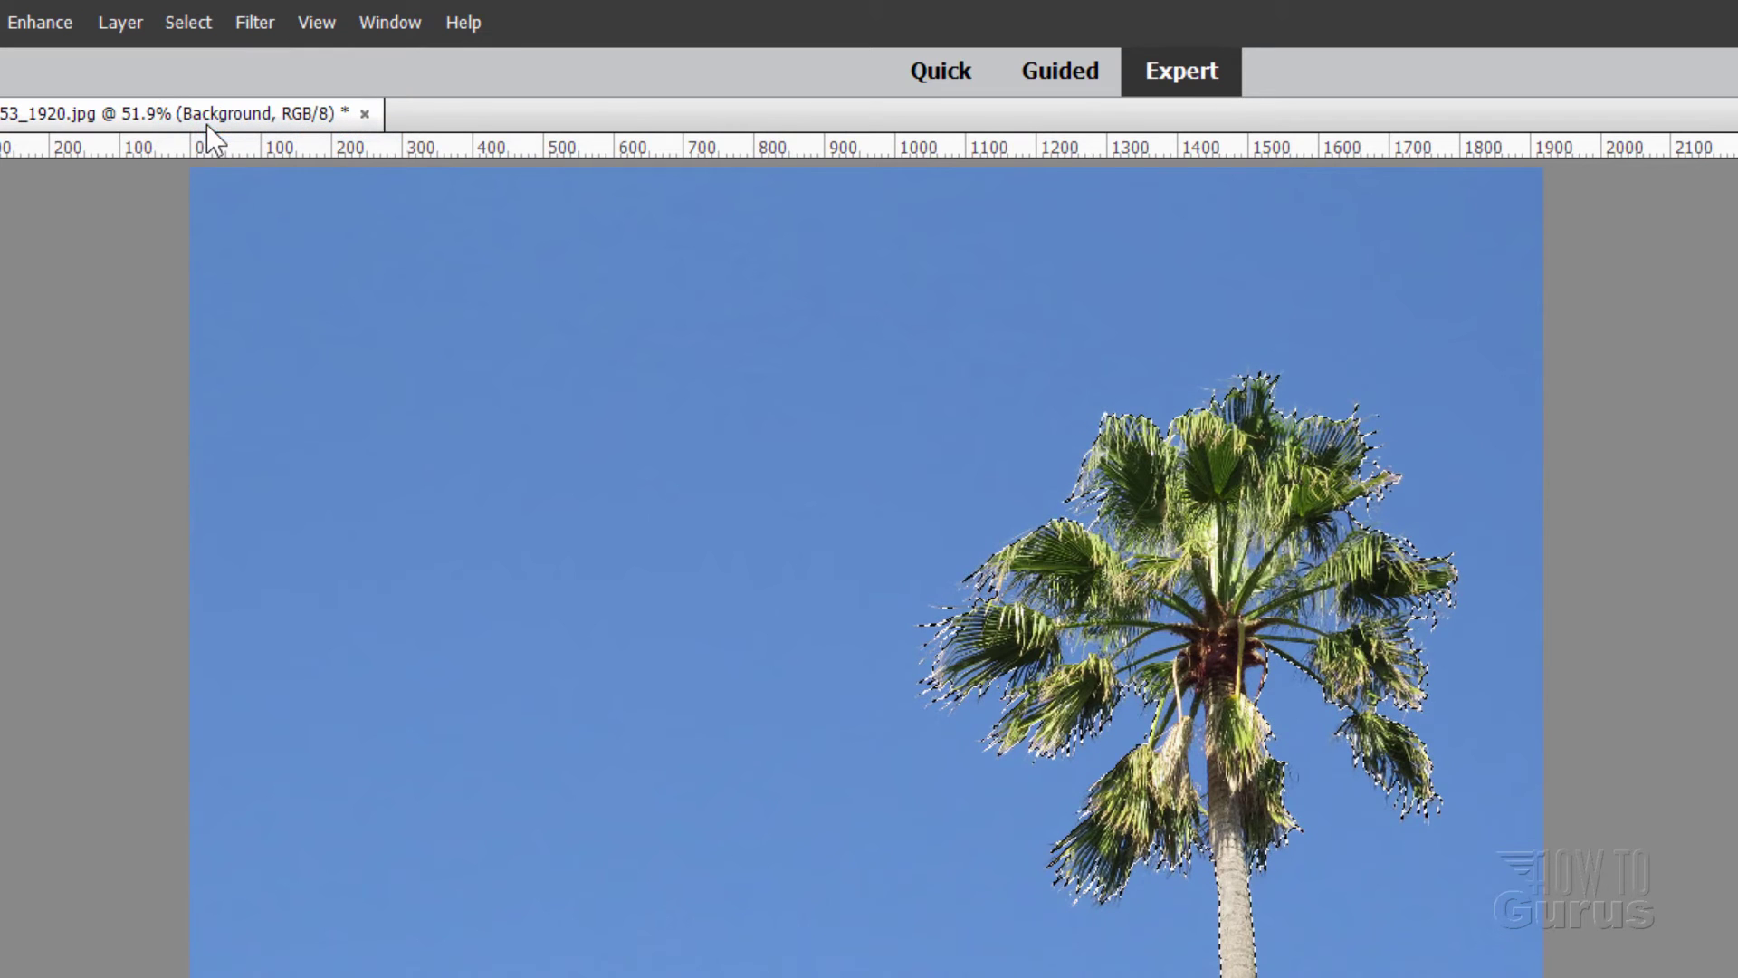
pyautogui.click(104, 18)
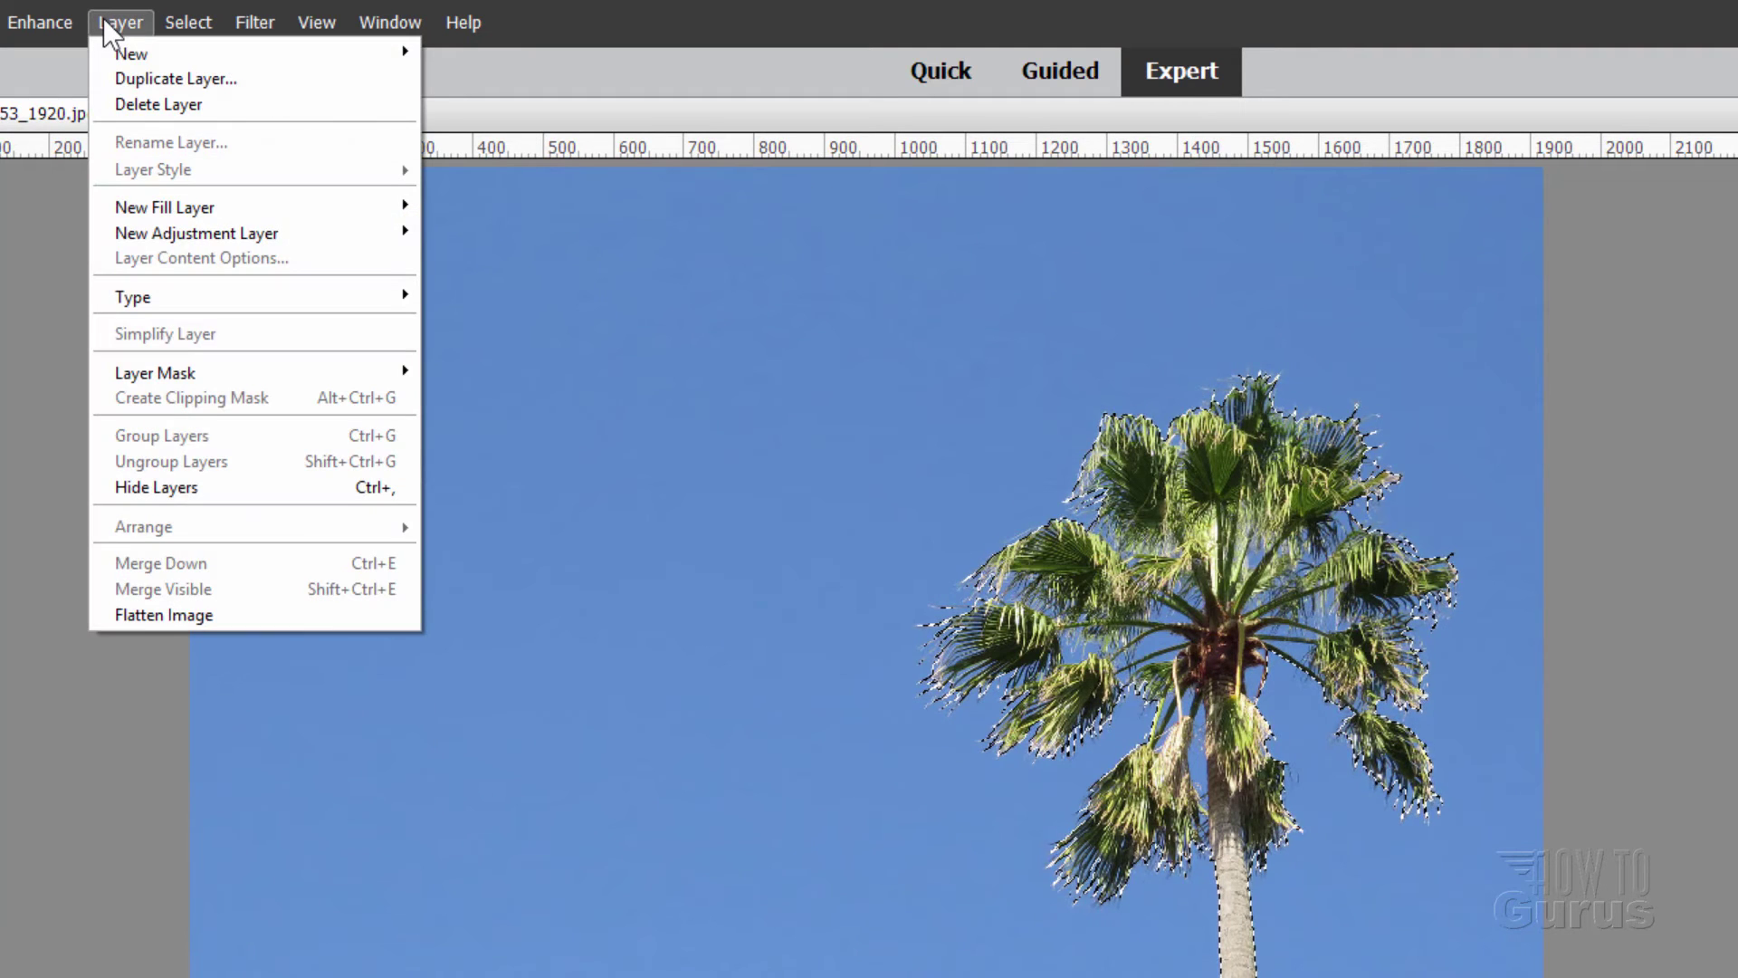
pyautogui.moveTo(171, 56)
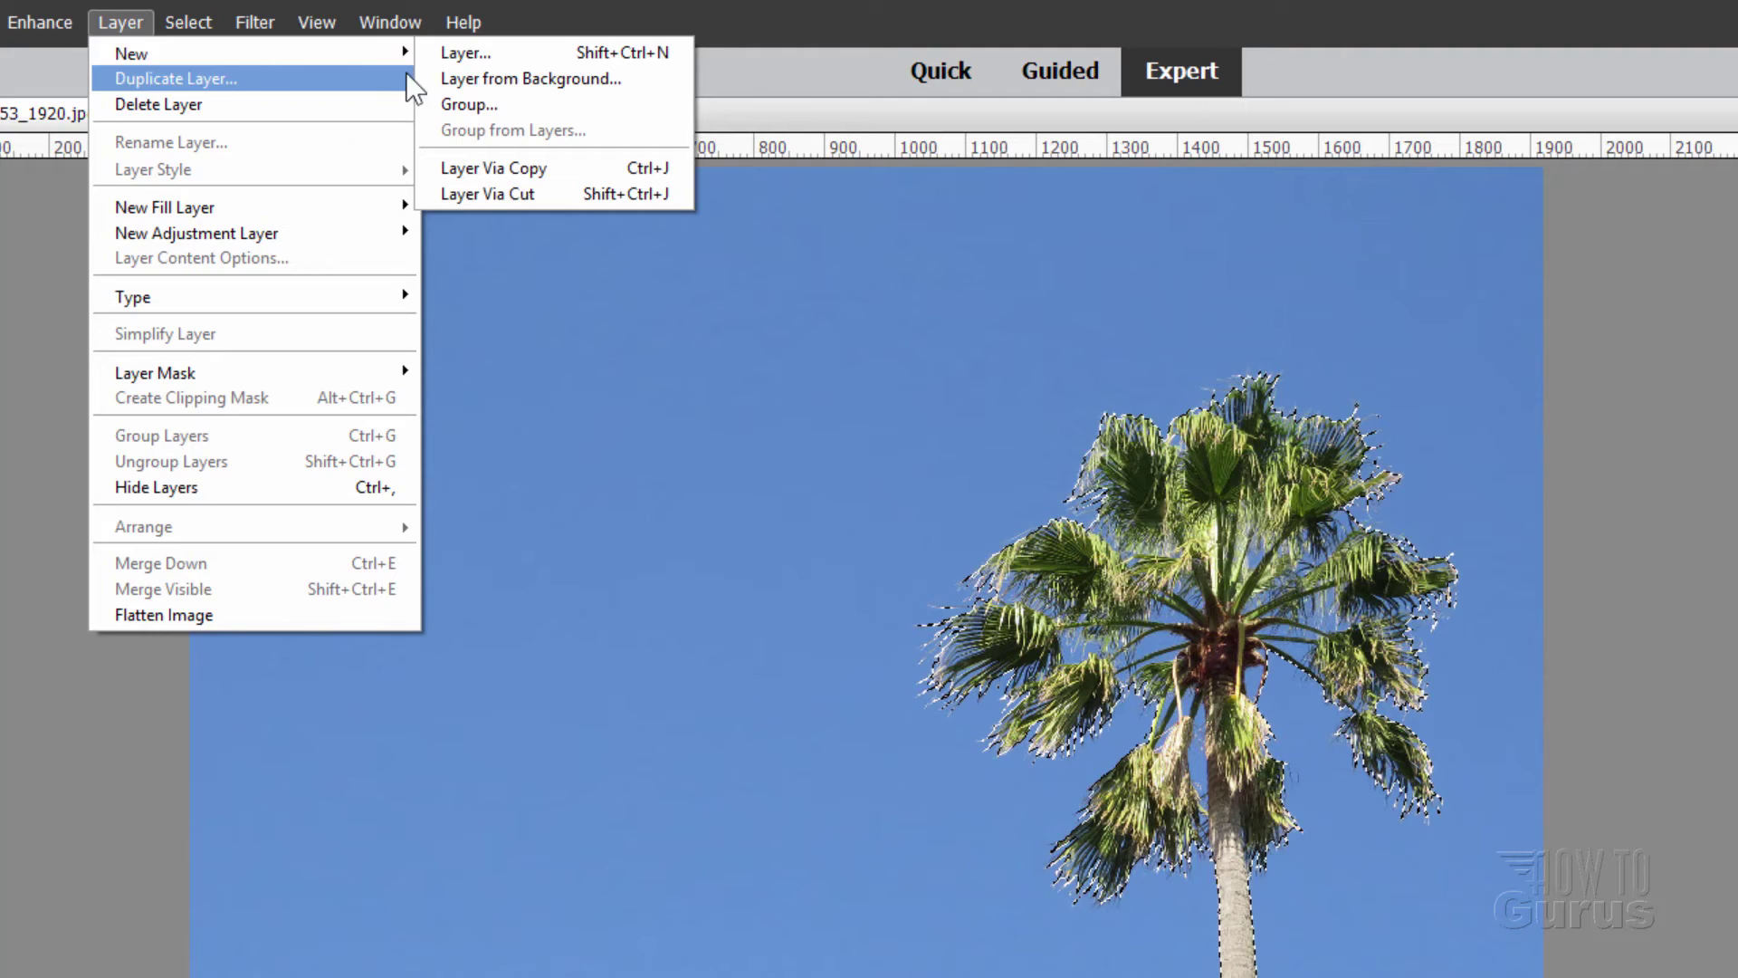
pyautogui.click(542, 169)
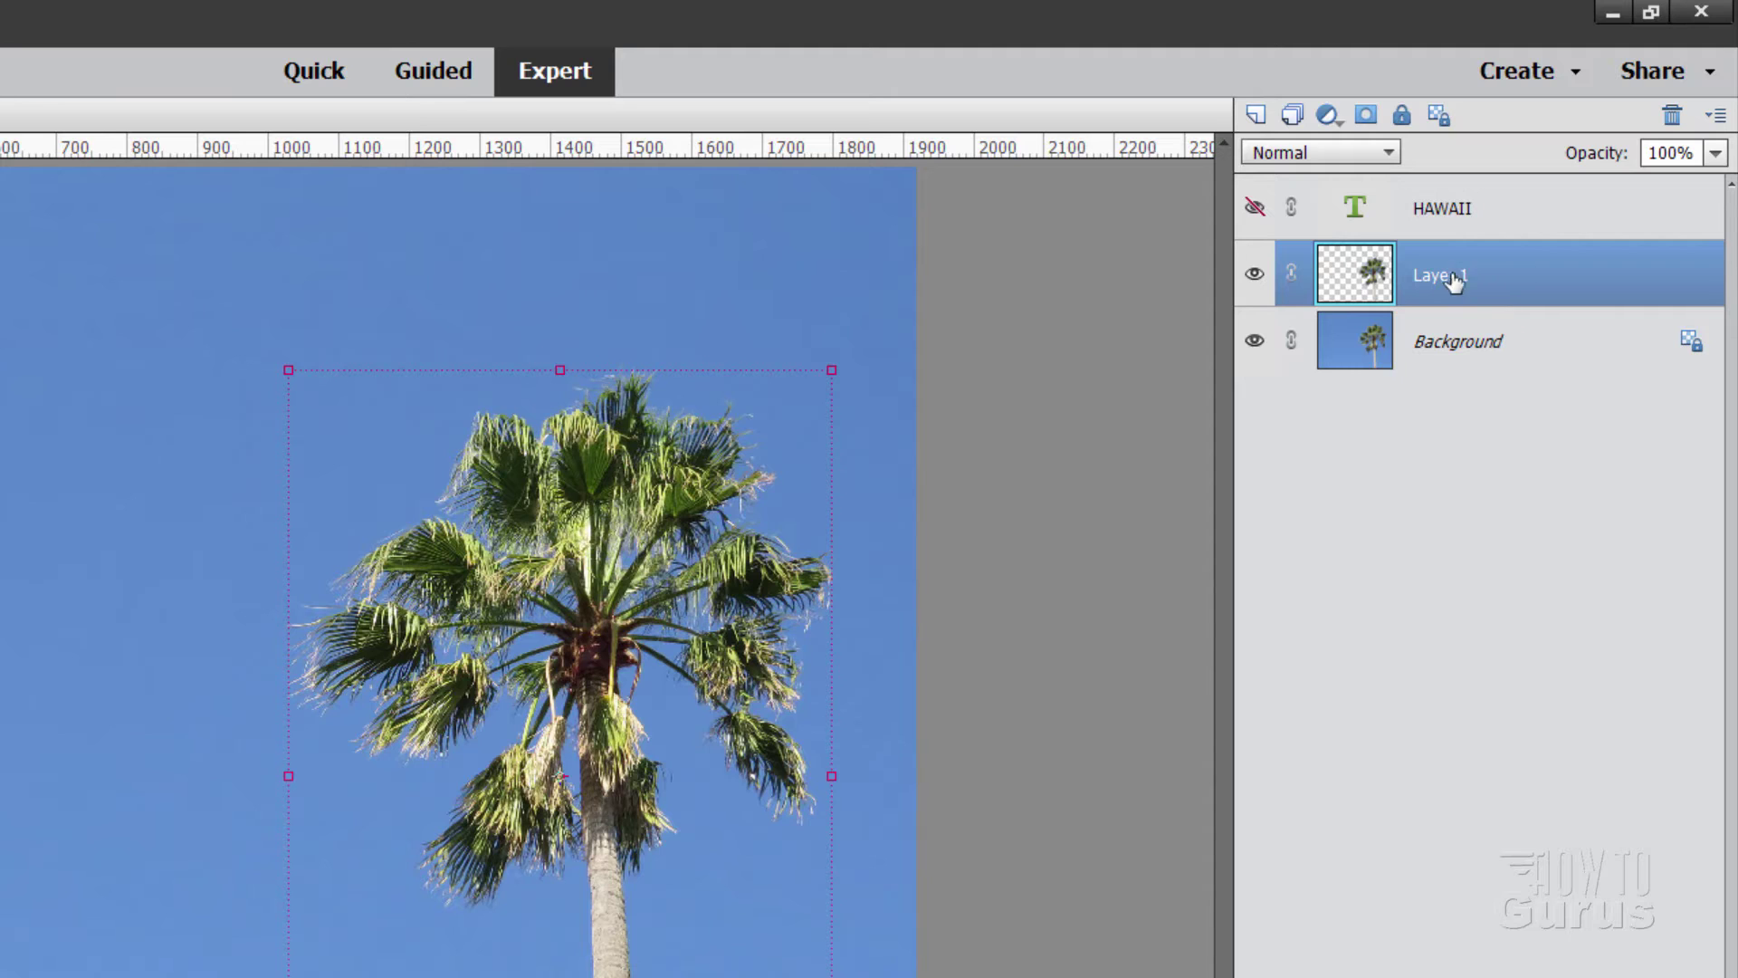
# - Move Layer 1 above HAWAII, show the HAWAII text again and set its opacity to 25%
pyautogui.moveTo(1453, 283); pyautogui.dragTo(1426, 186)
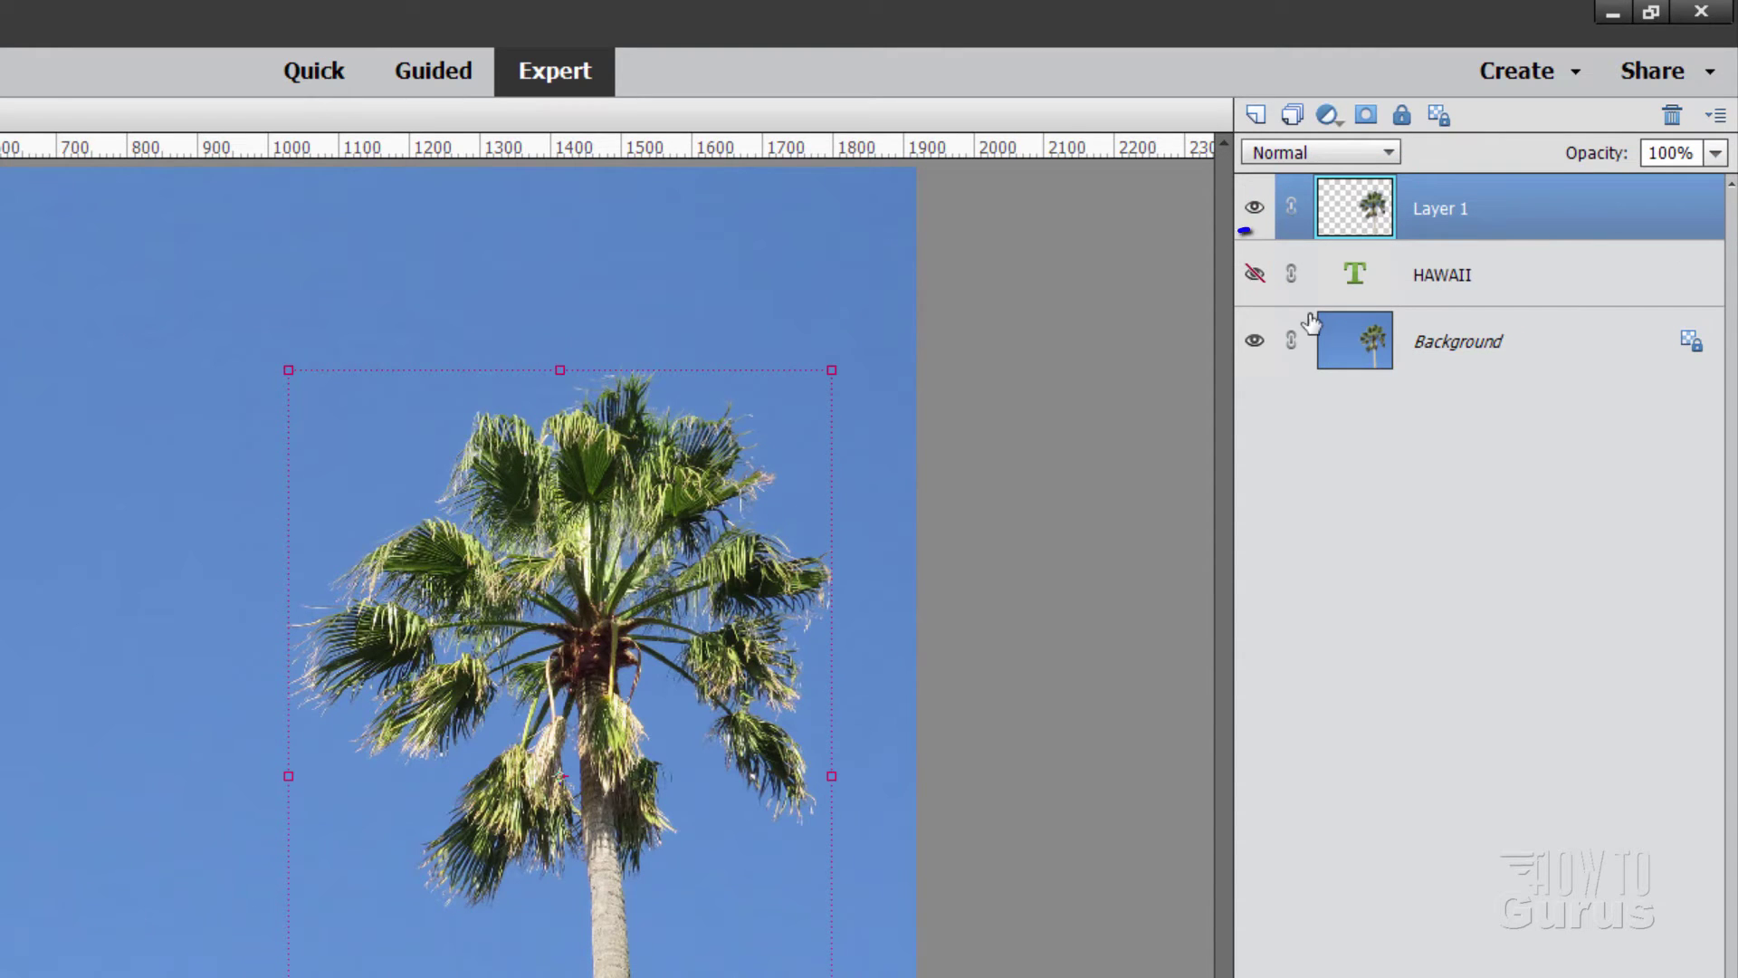
pyautogui.click(1252, 276)
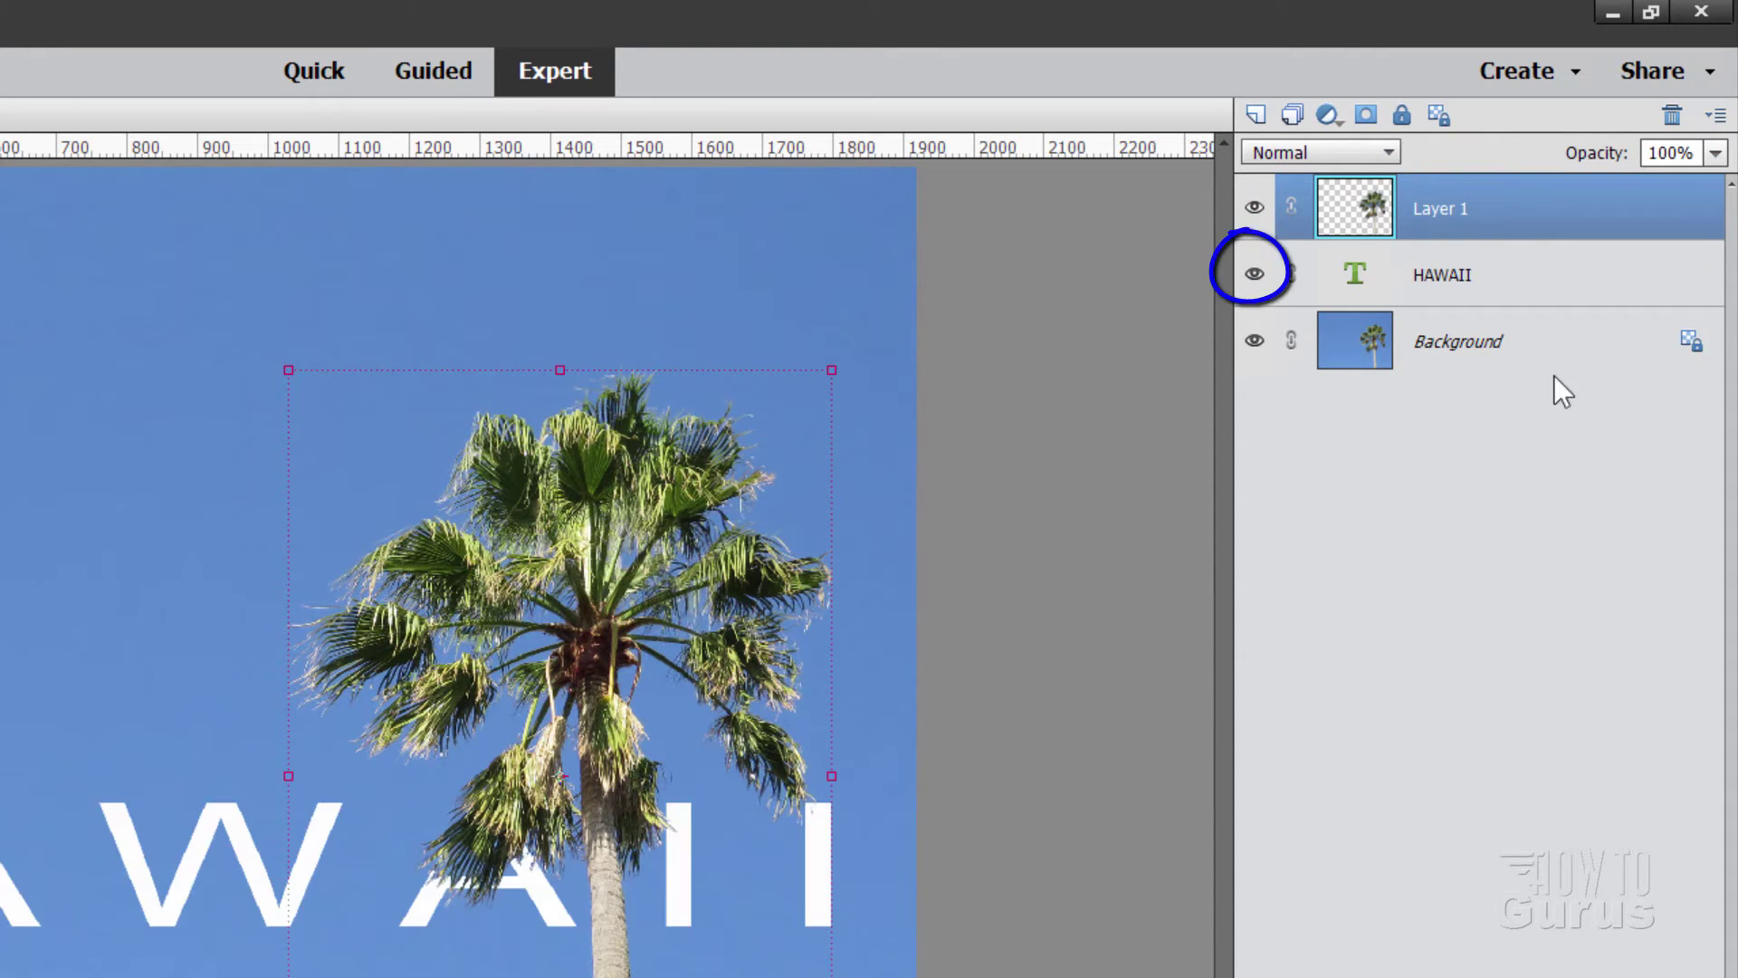
pyautogui.click(1479, 285)
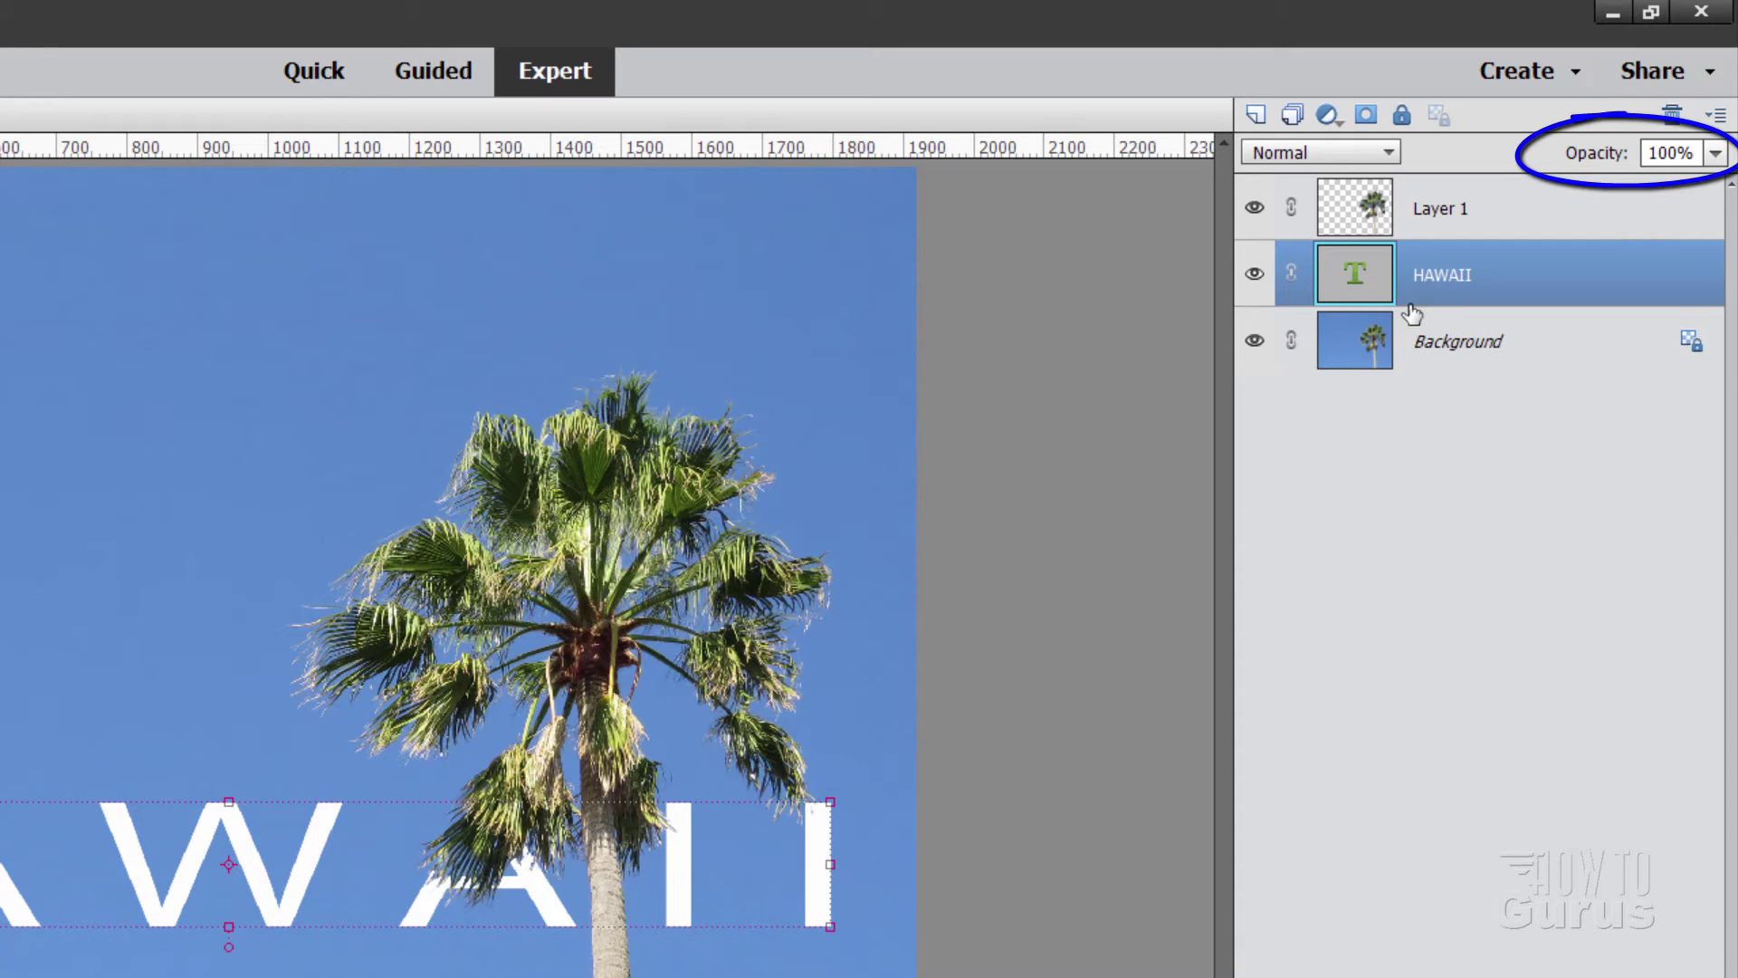
pyautogui.doubleClick(1652, 152)
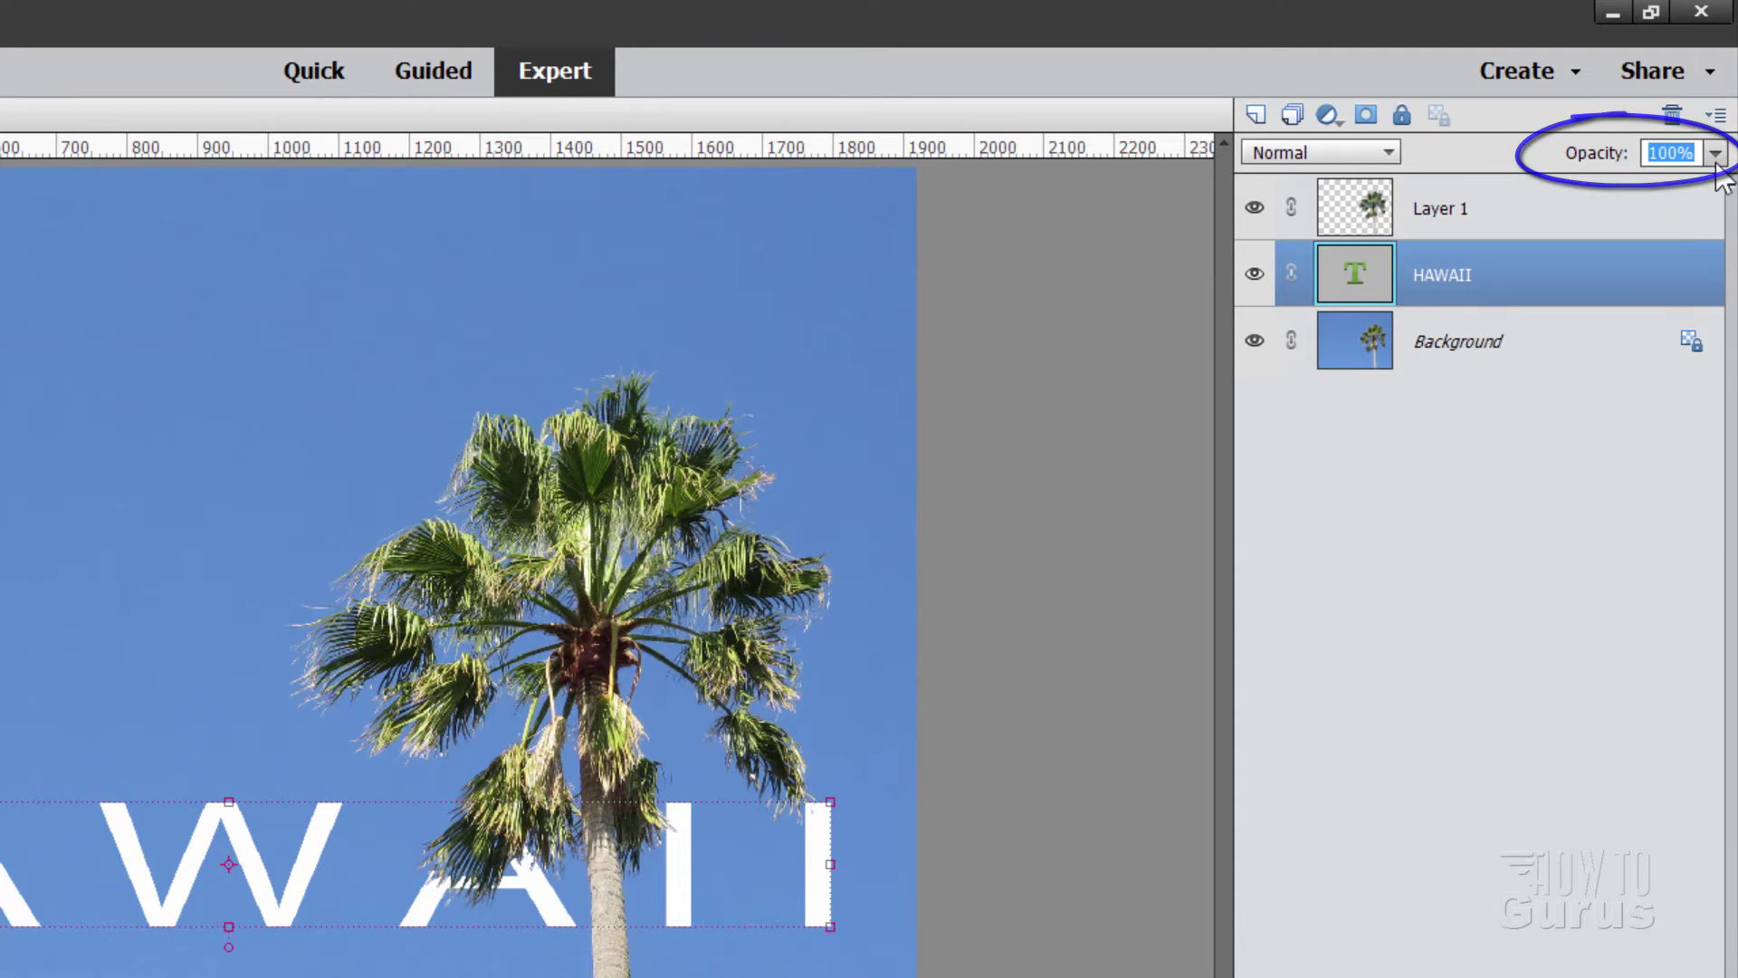
pyautogui.write('25')
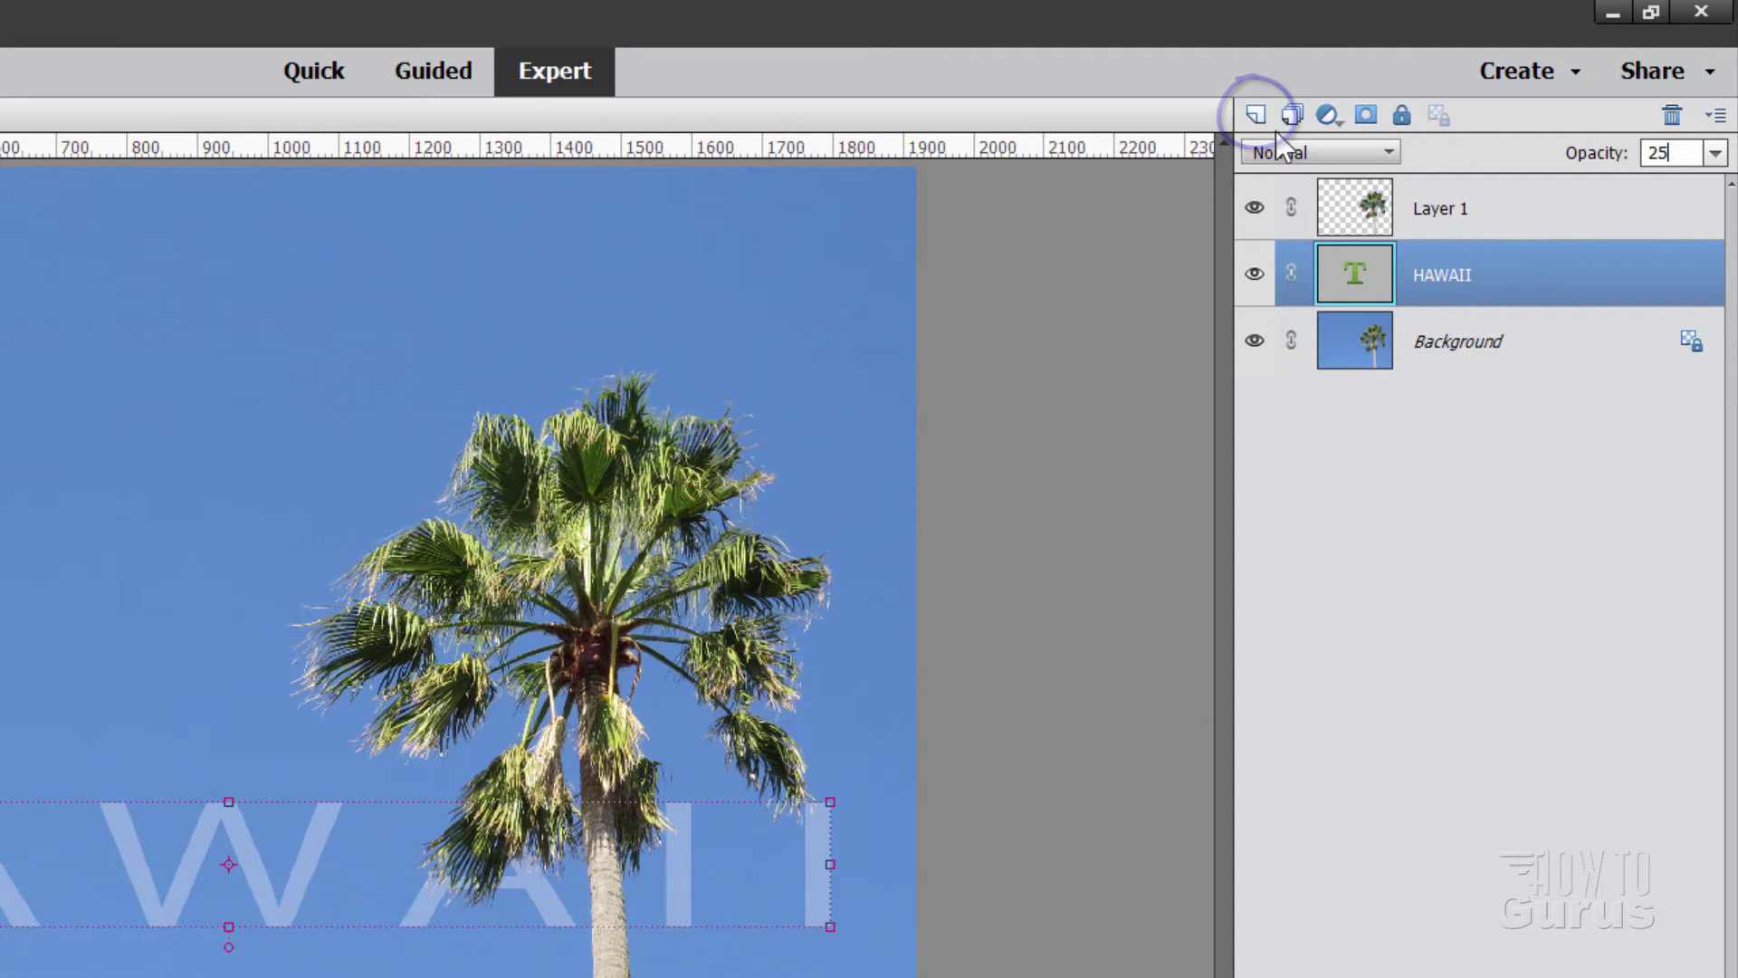
# - Add a new empty Layer 2 and open the Brush tool's preset picker
pyautogui.click(1257, 115)
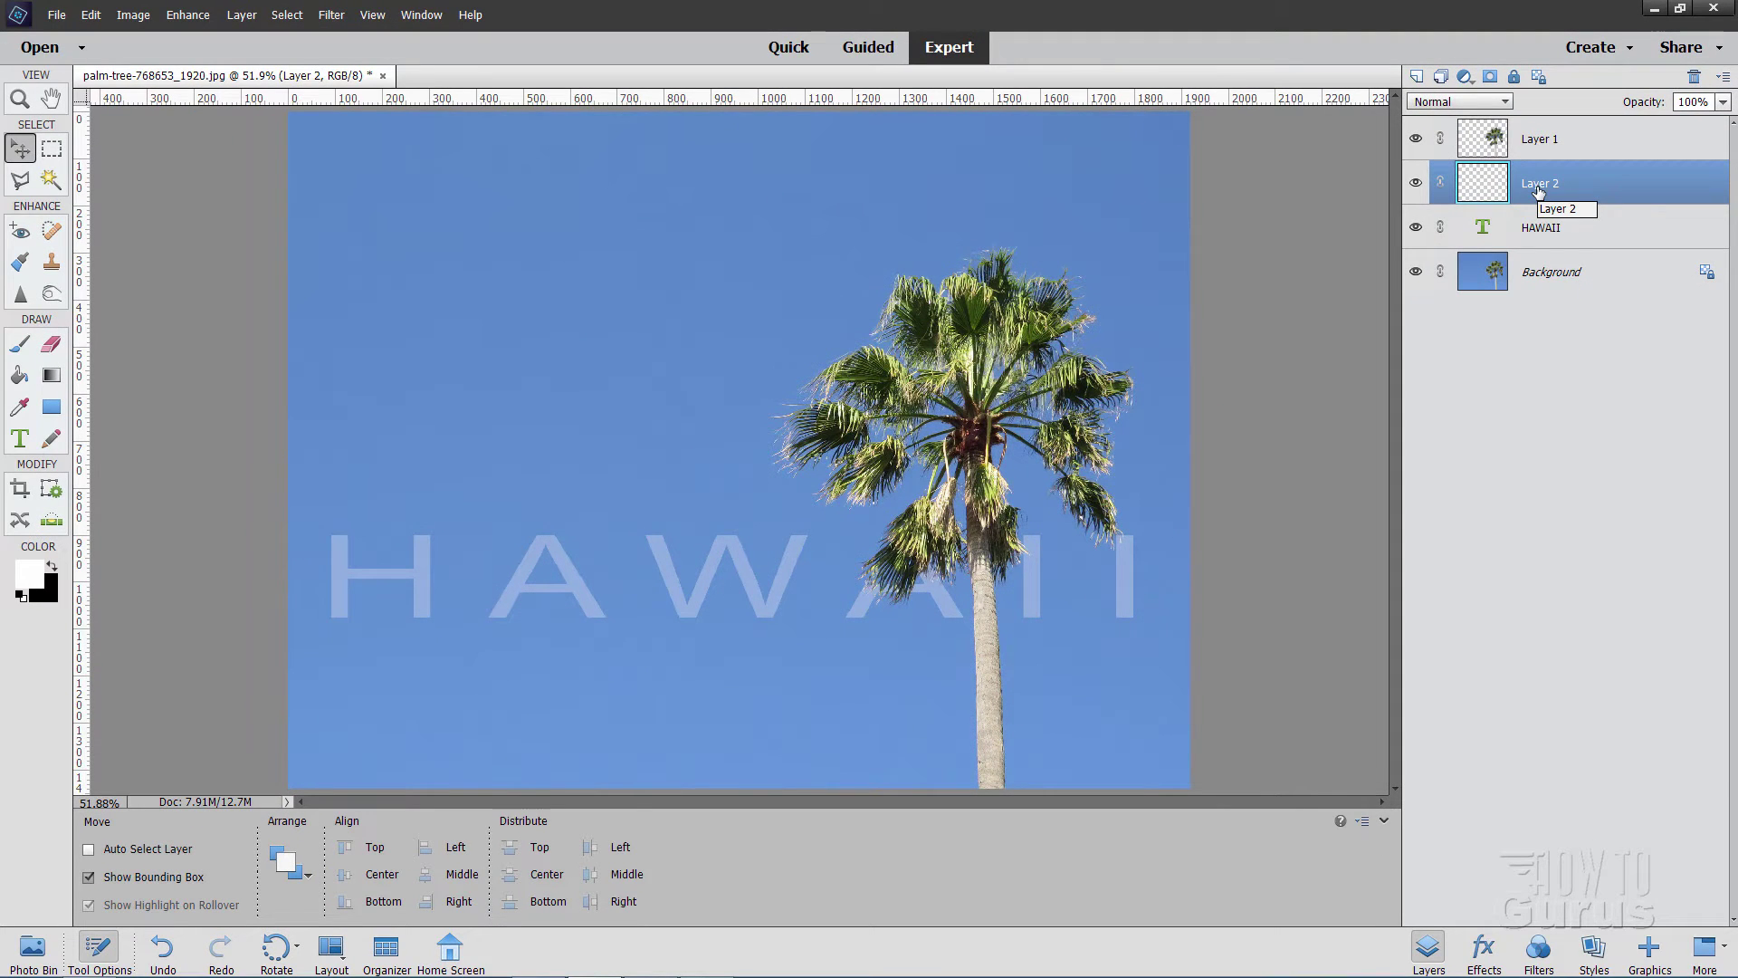
pyautogui.click(20, 347)
pyautogui.click(423, 848)
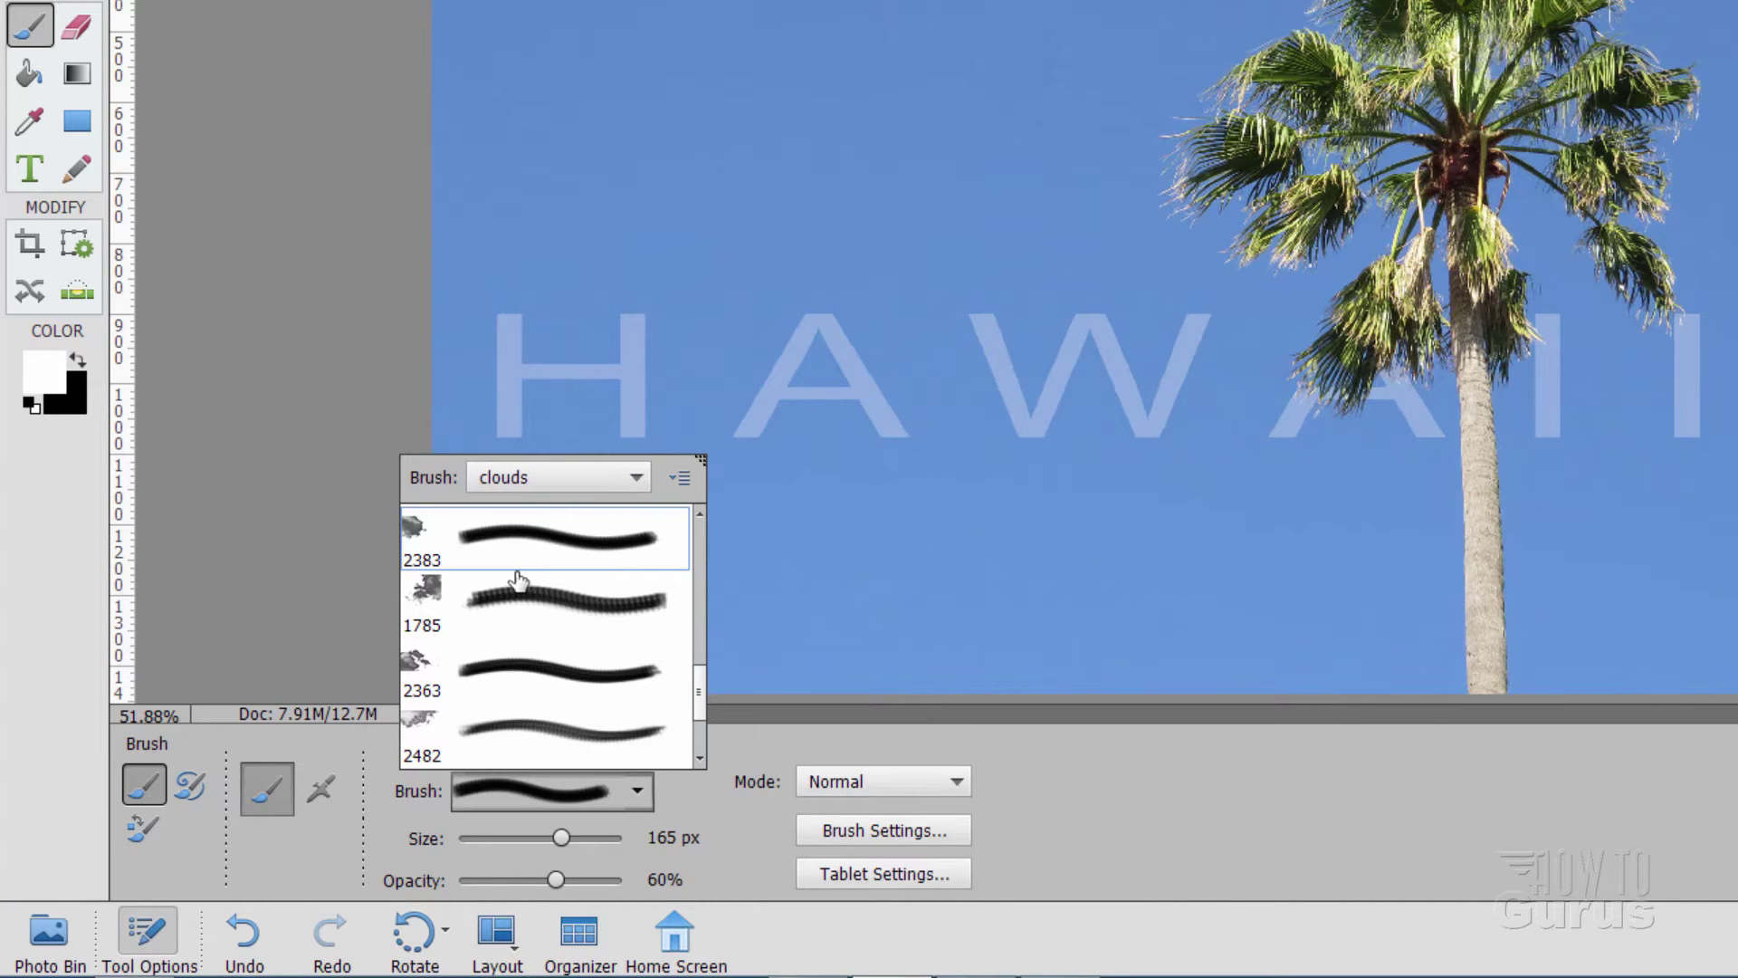
# - Load the clouds.abr brush file through Load Brushes in the brush picker menu
pyautogui.click(679, 474)
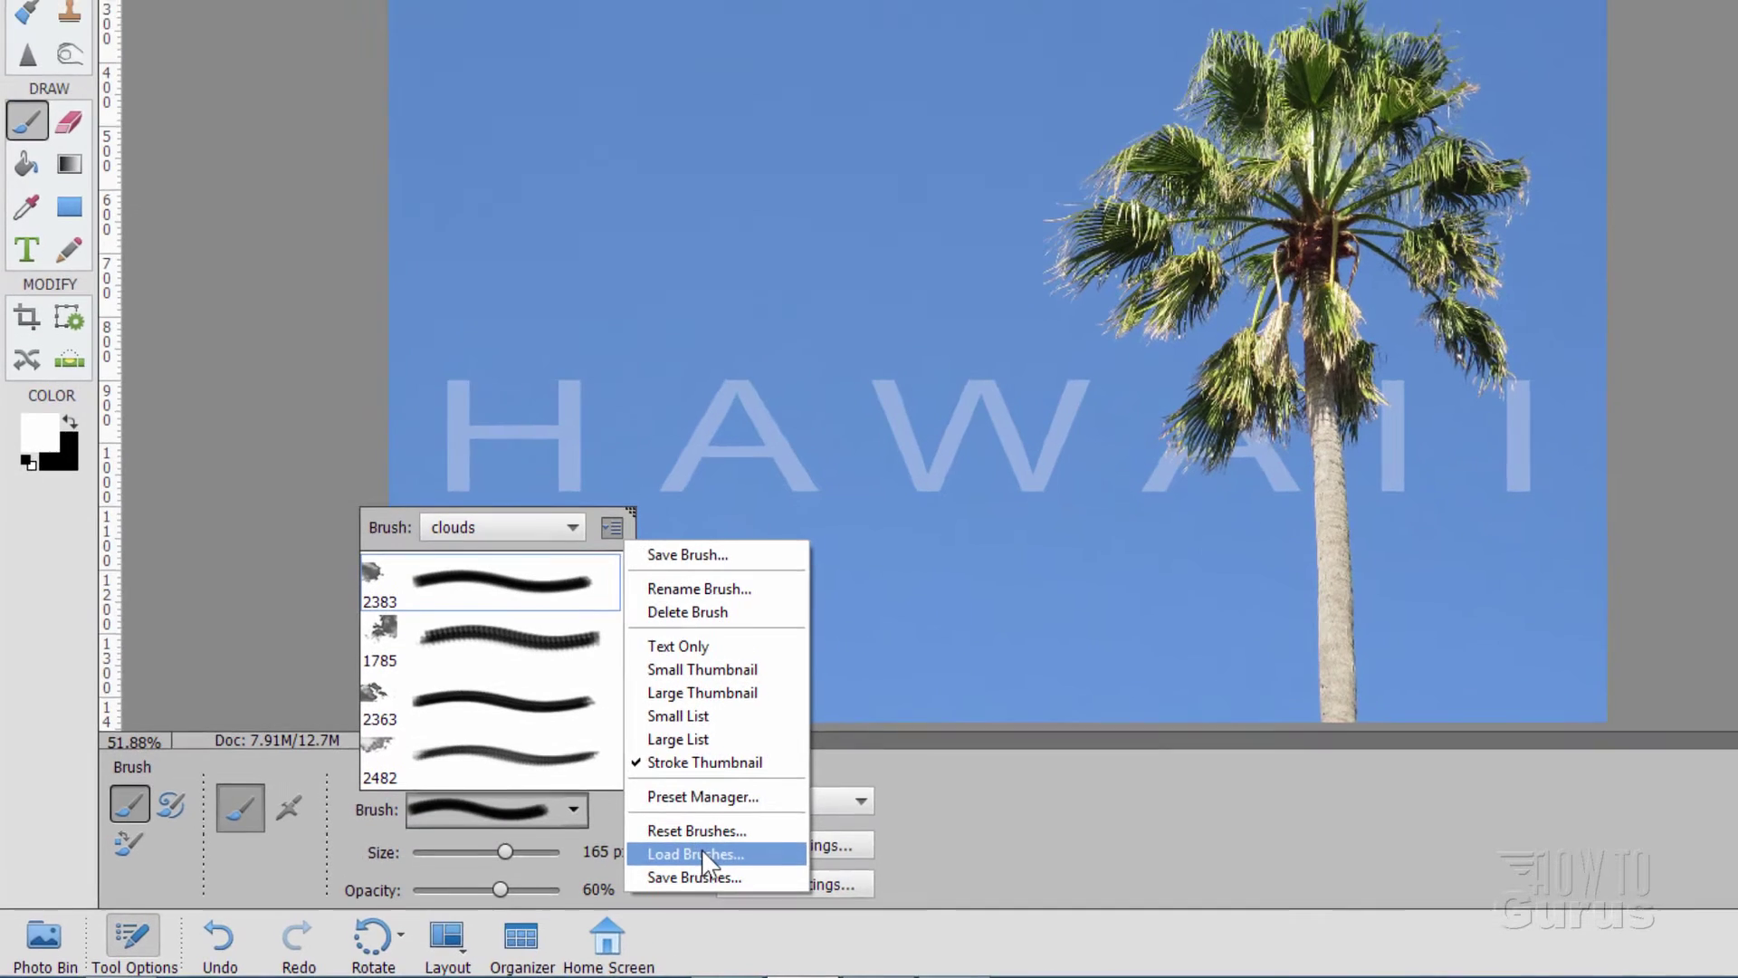
pyautogui.click(772, 839)
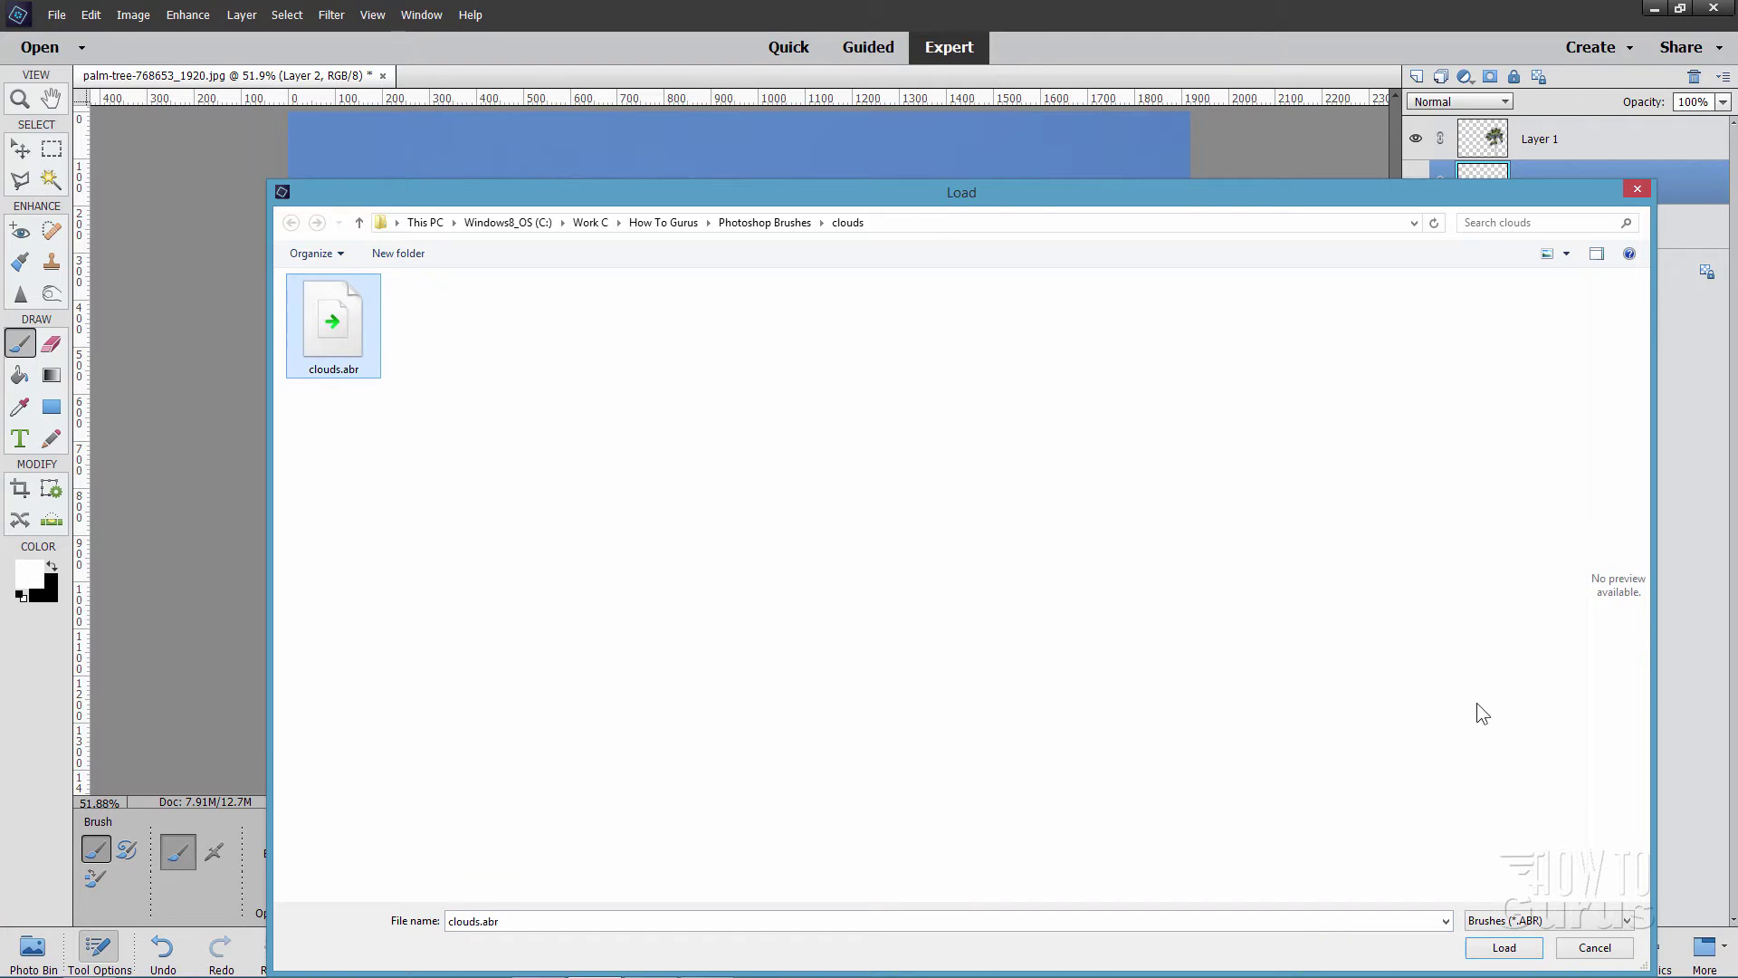
pyautogui.click(1504, 948)
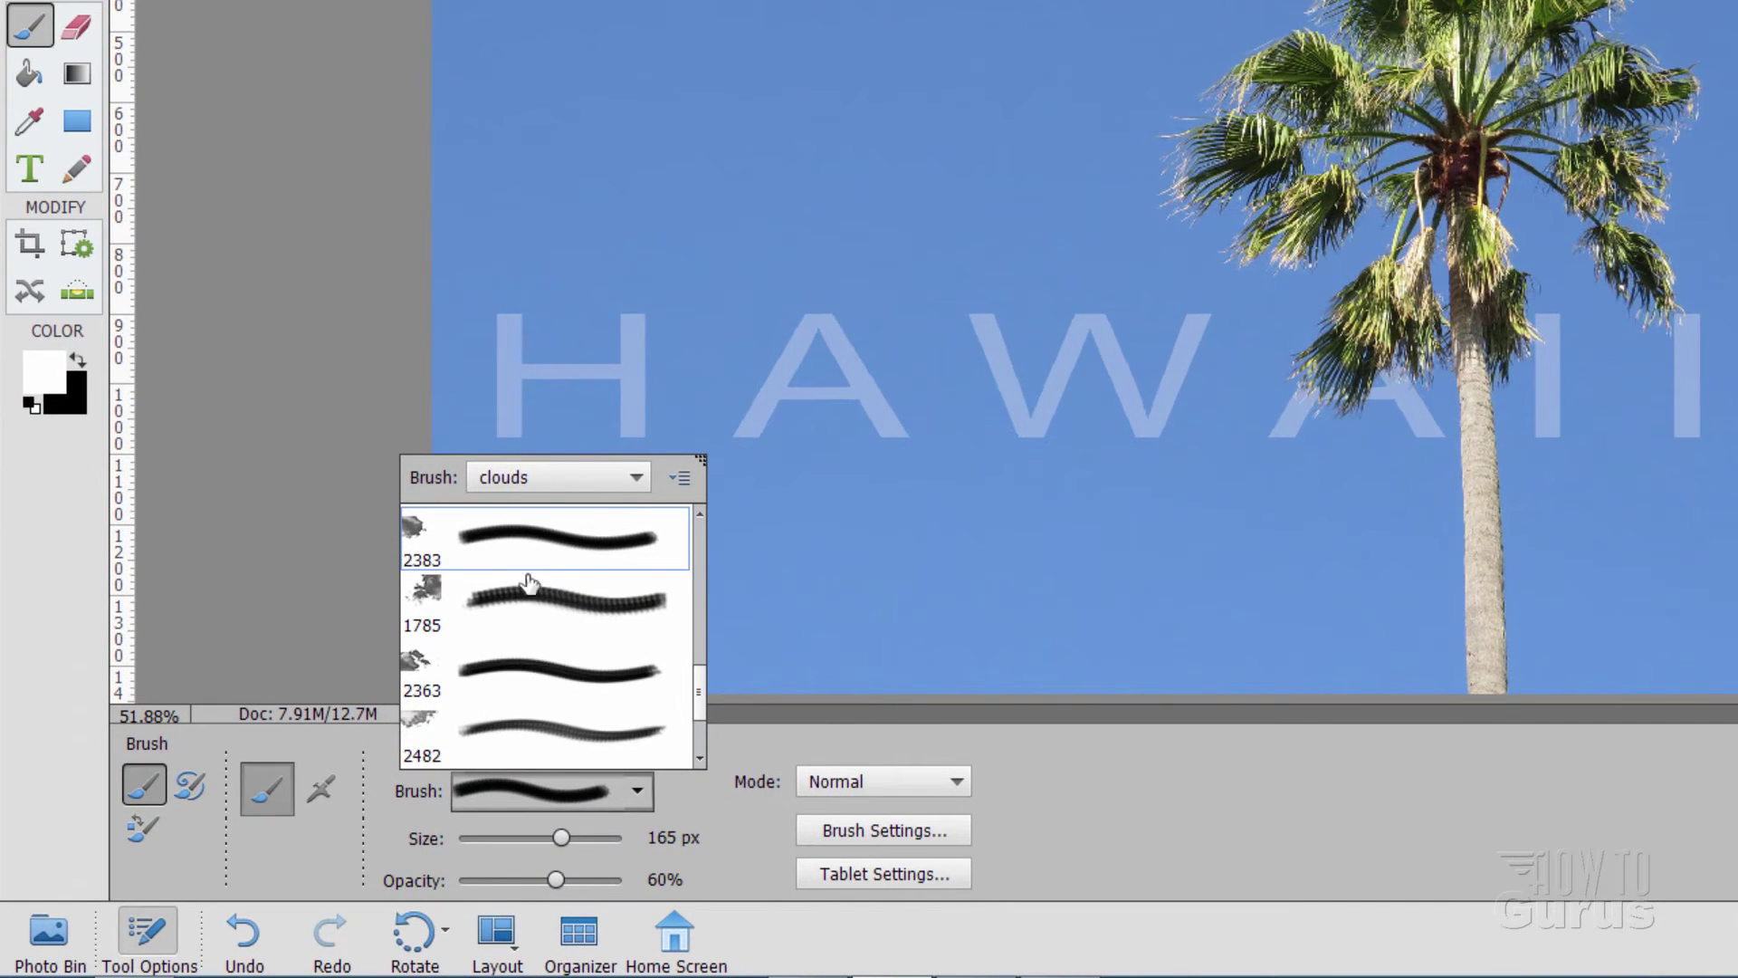
# - Keep the clouds brush set, pick brush 1384 (cloud11a) and set its size to 100 px
pyautogui.click(632, 477)
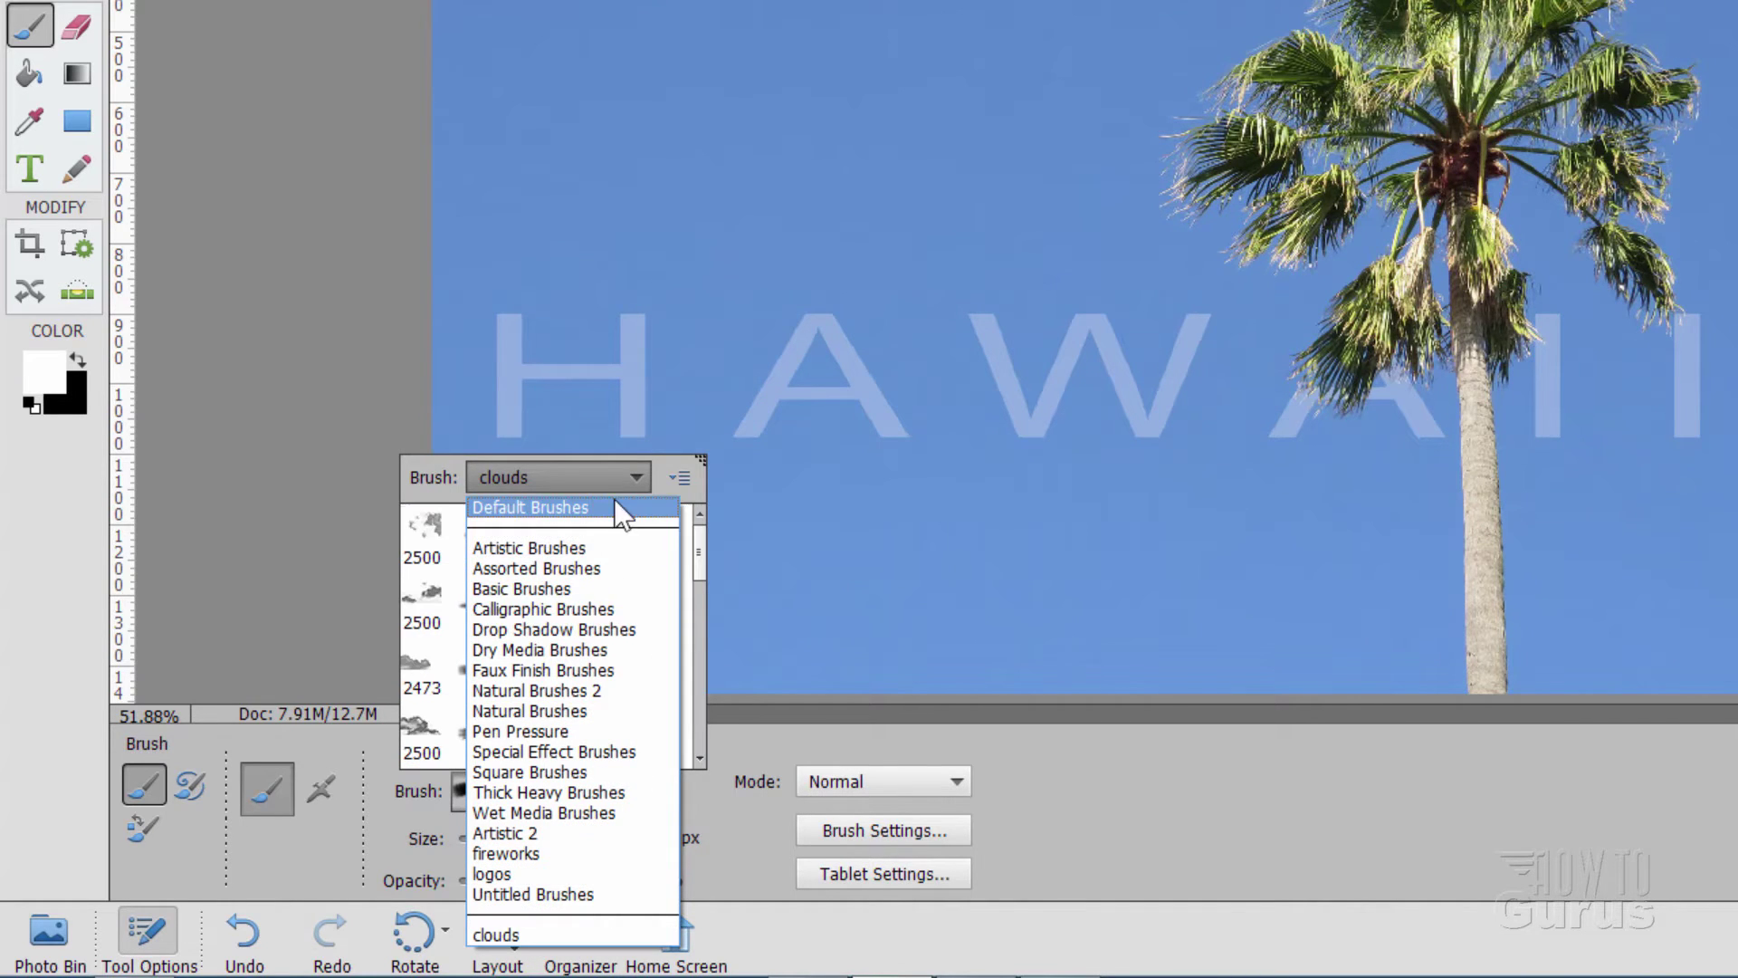
pyautogui.click(632, 477)
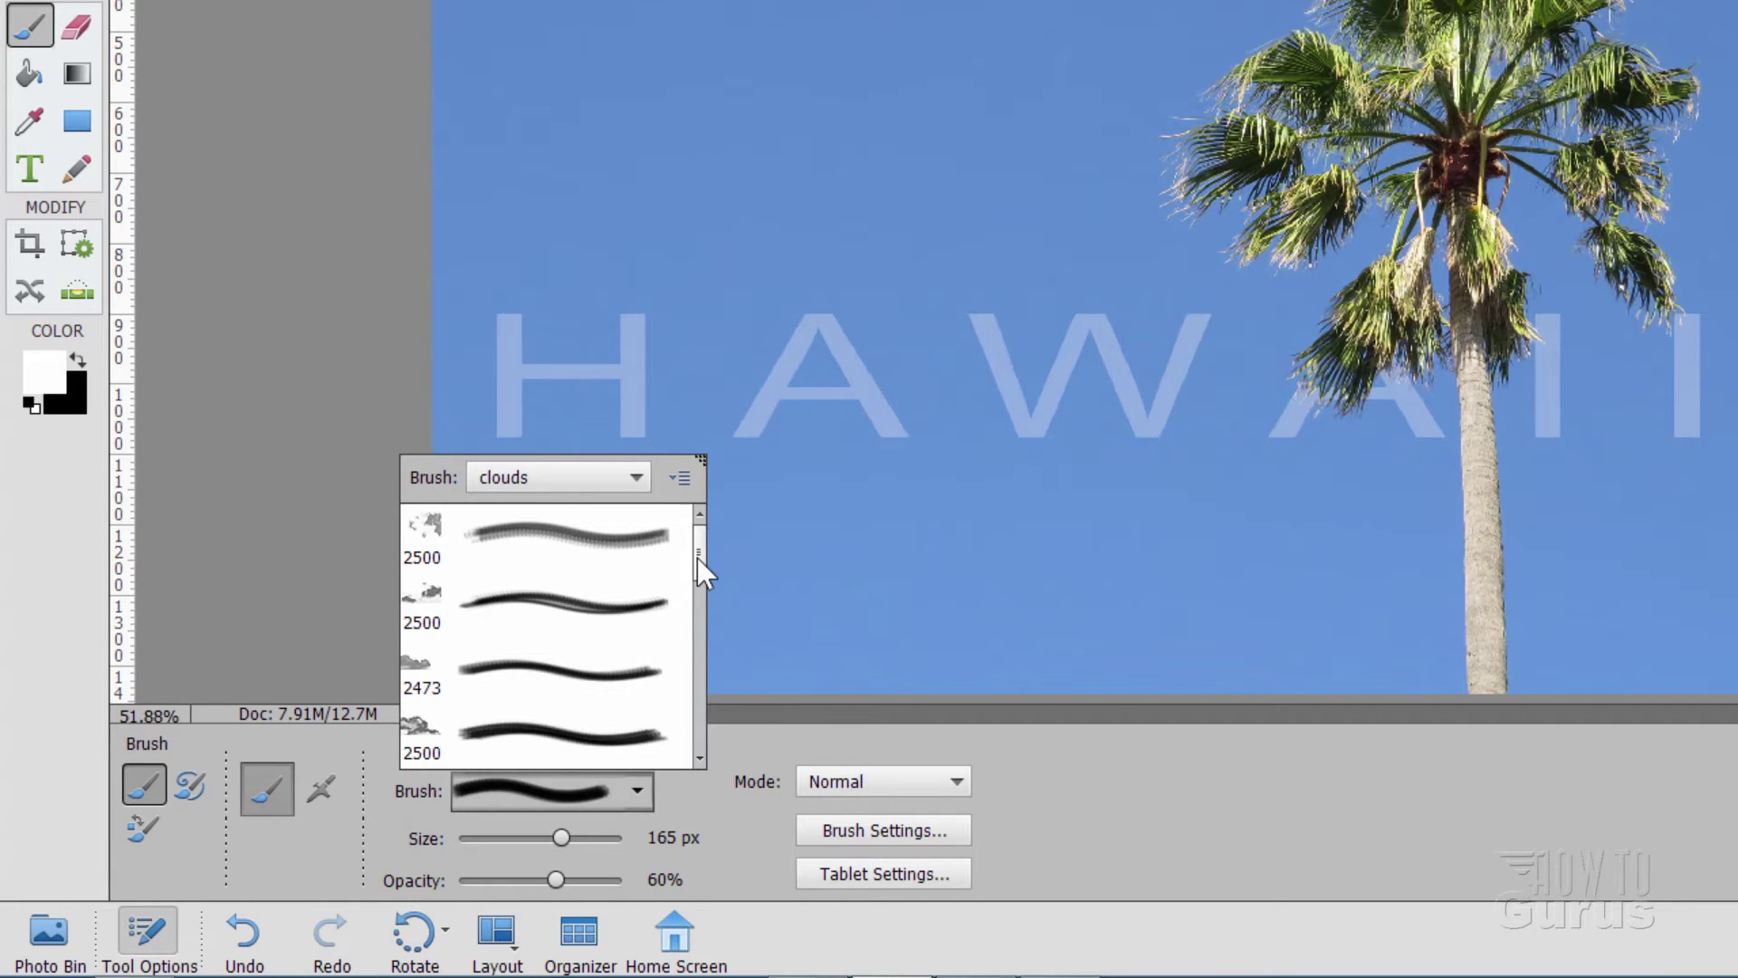
pyautogui.moveTo(697, 557); pyautogui.dragTo(694, 760)
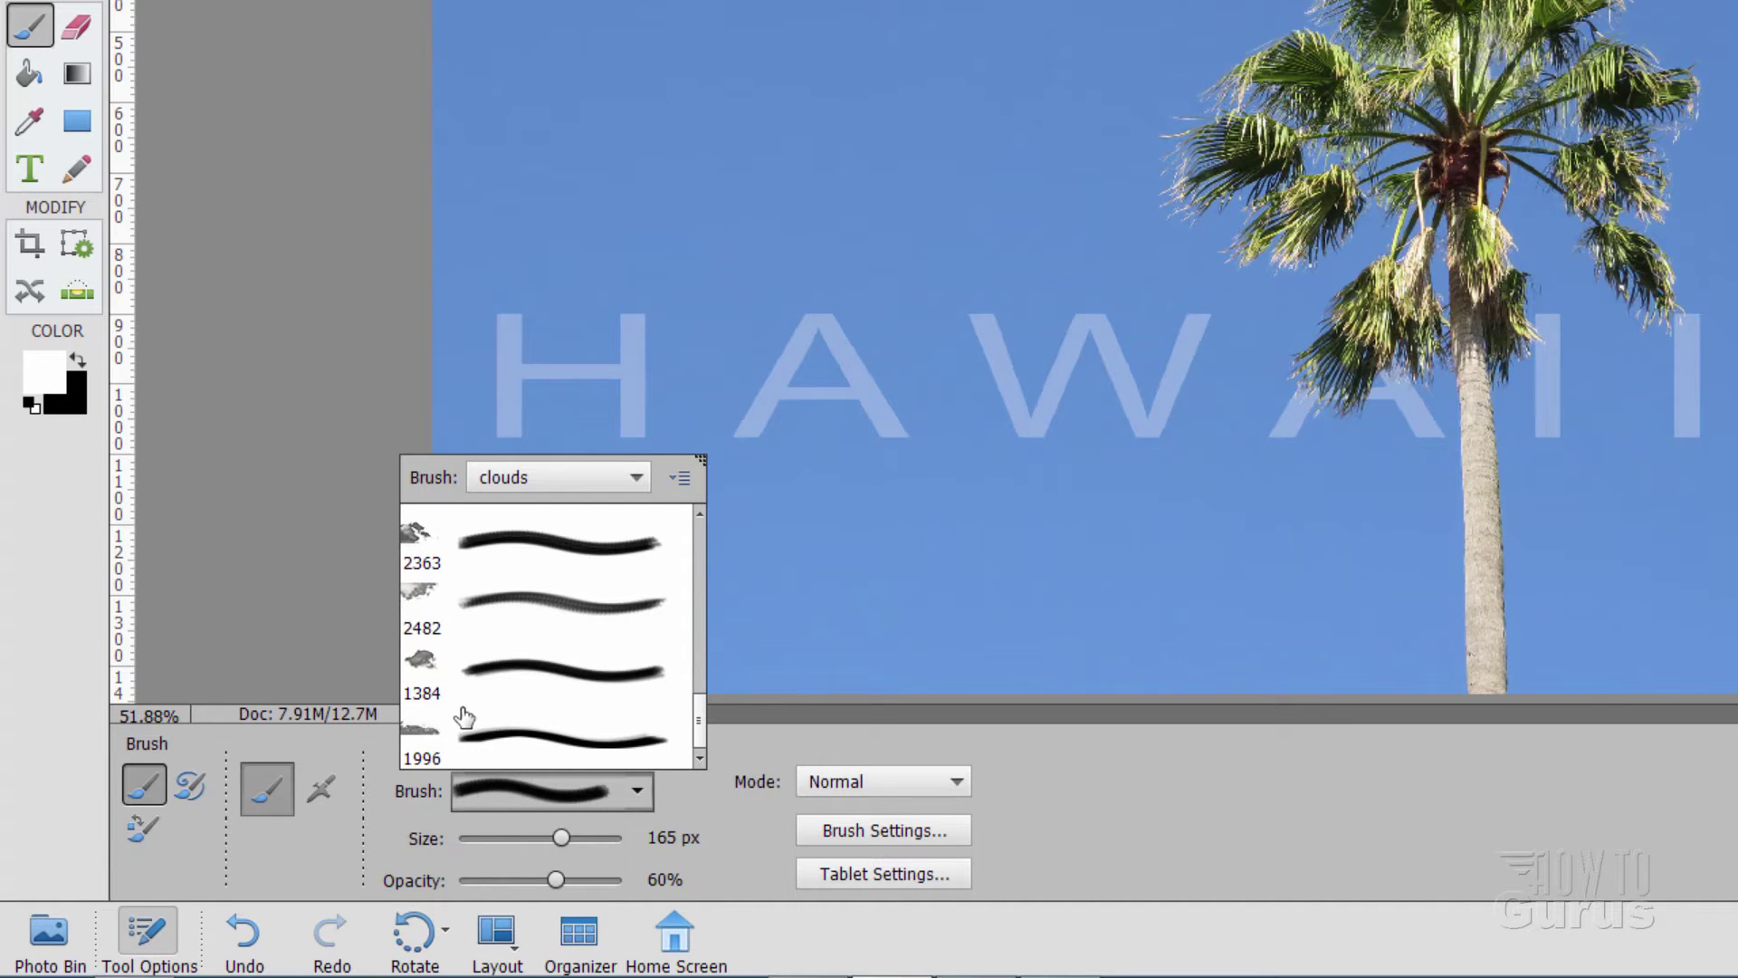
pyautogui.click(437, 674)
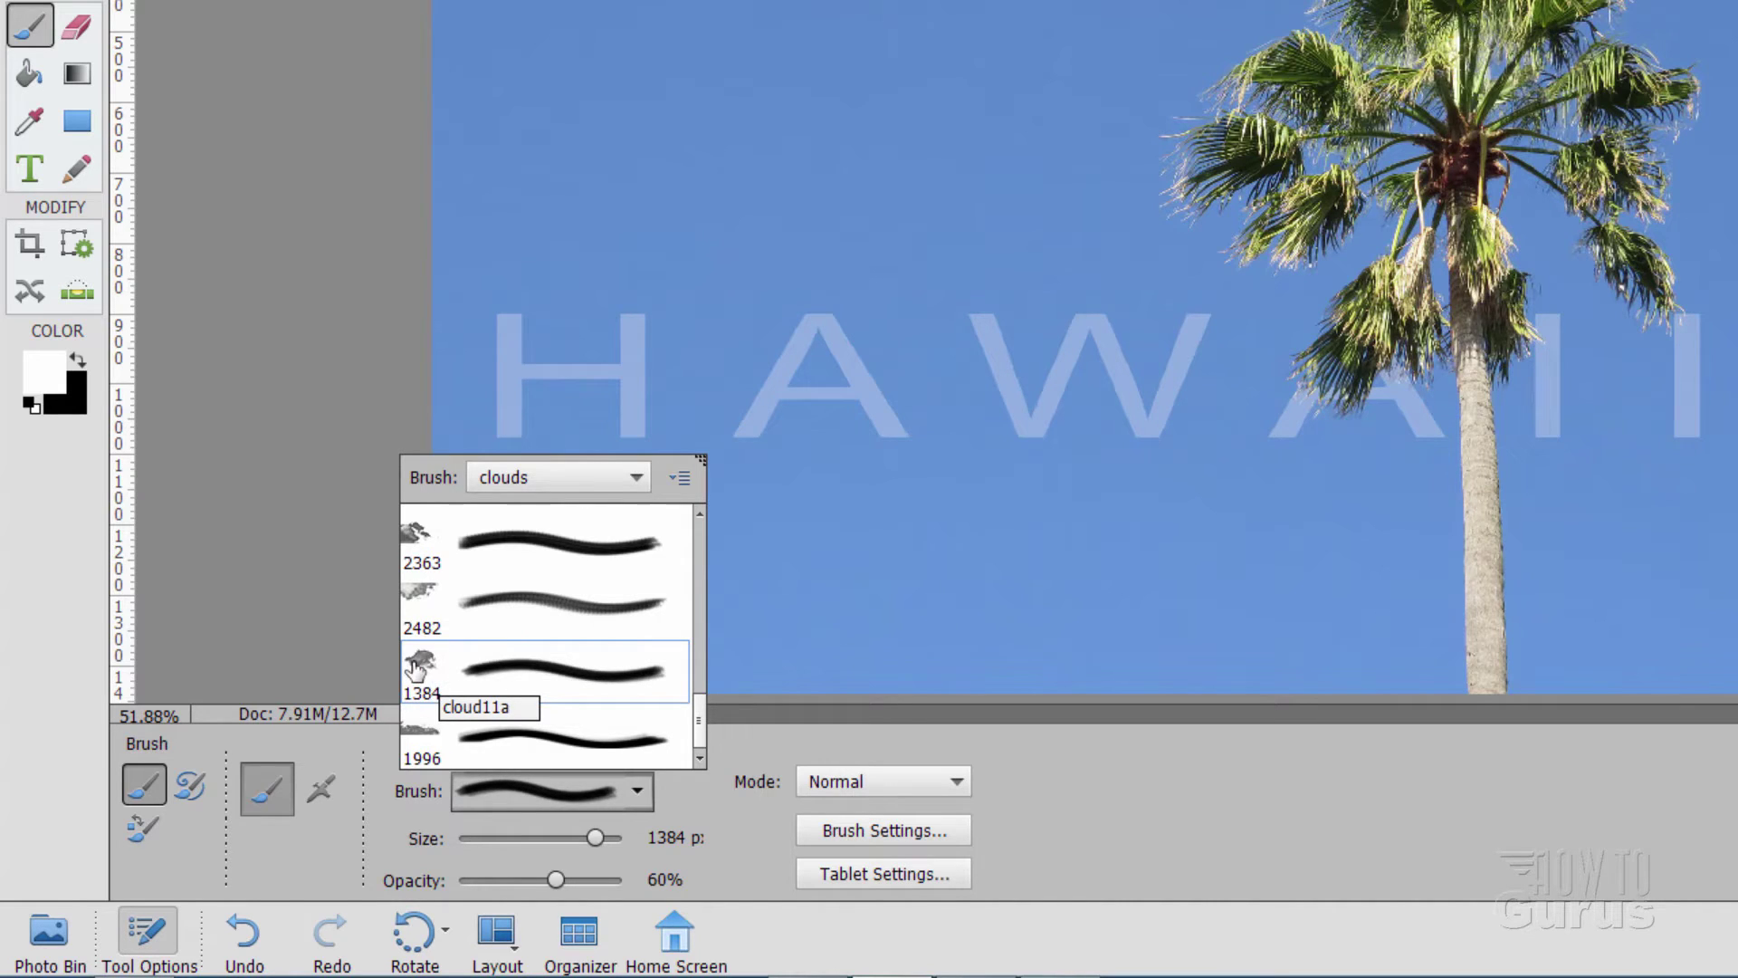
pyautogui.click(722, 836)
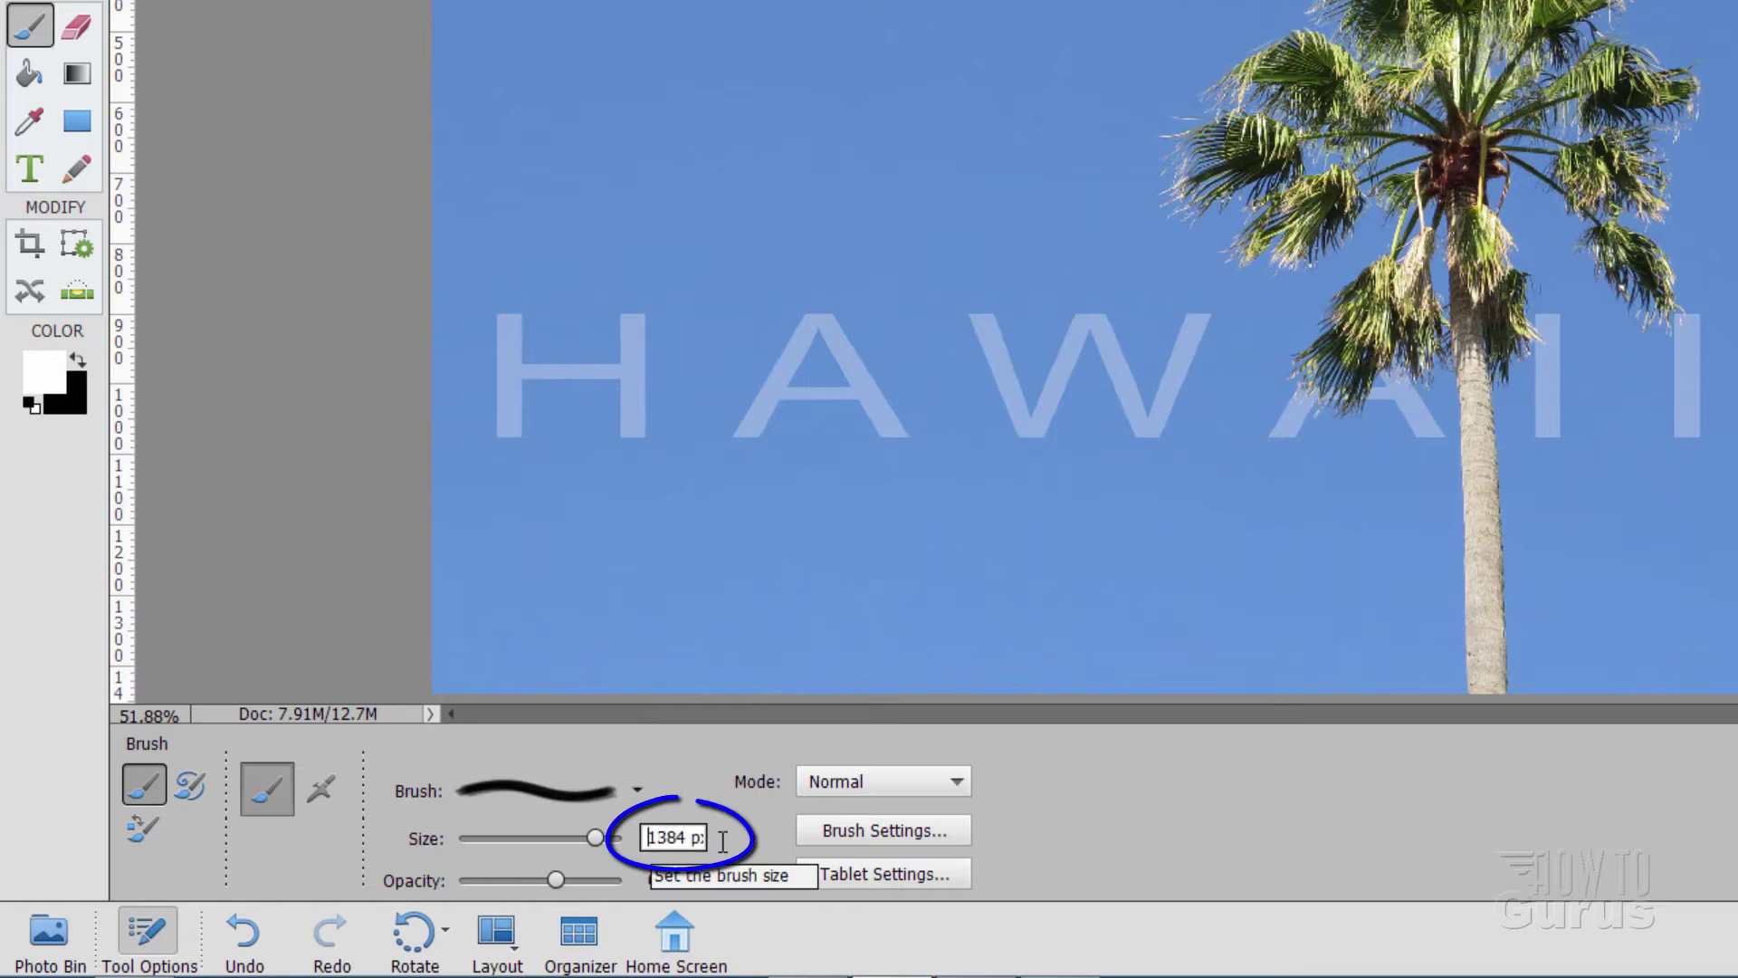
pyautogui.write('100')
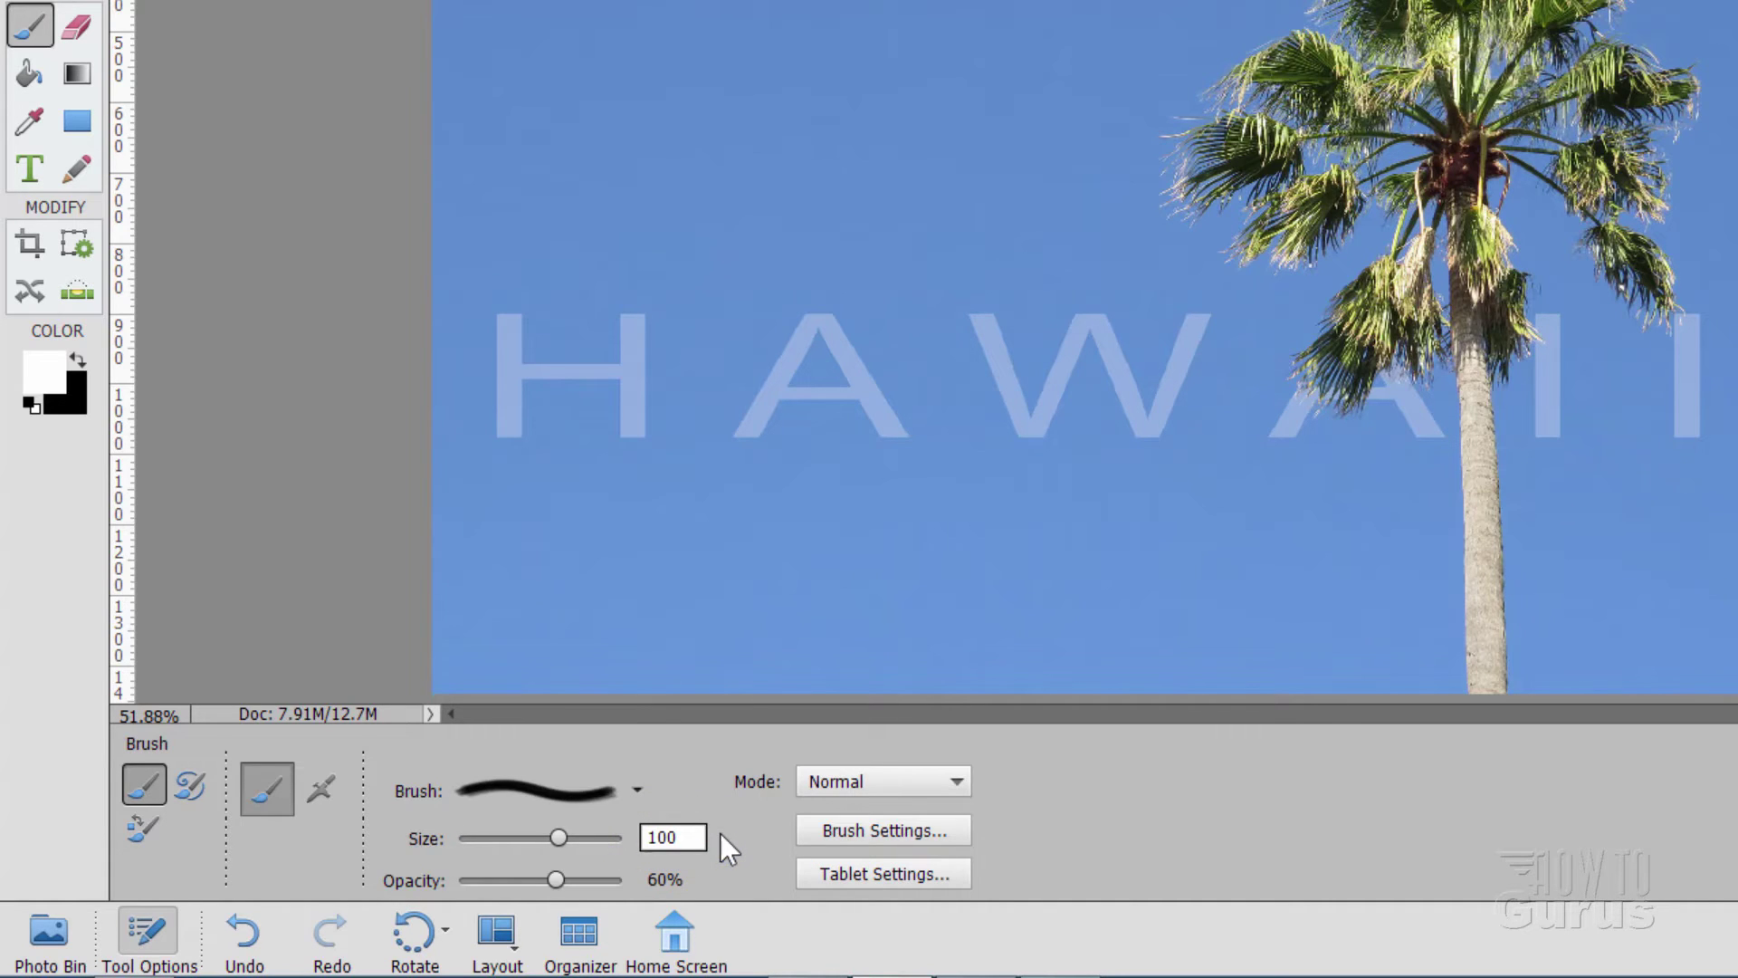
pyautogui.click(687, 878)
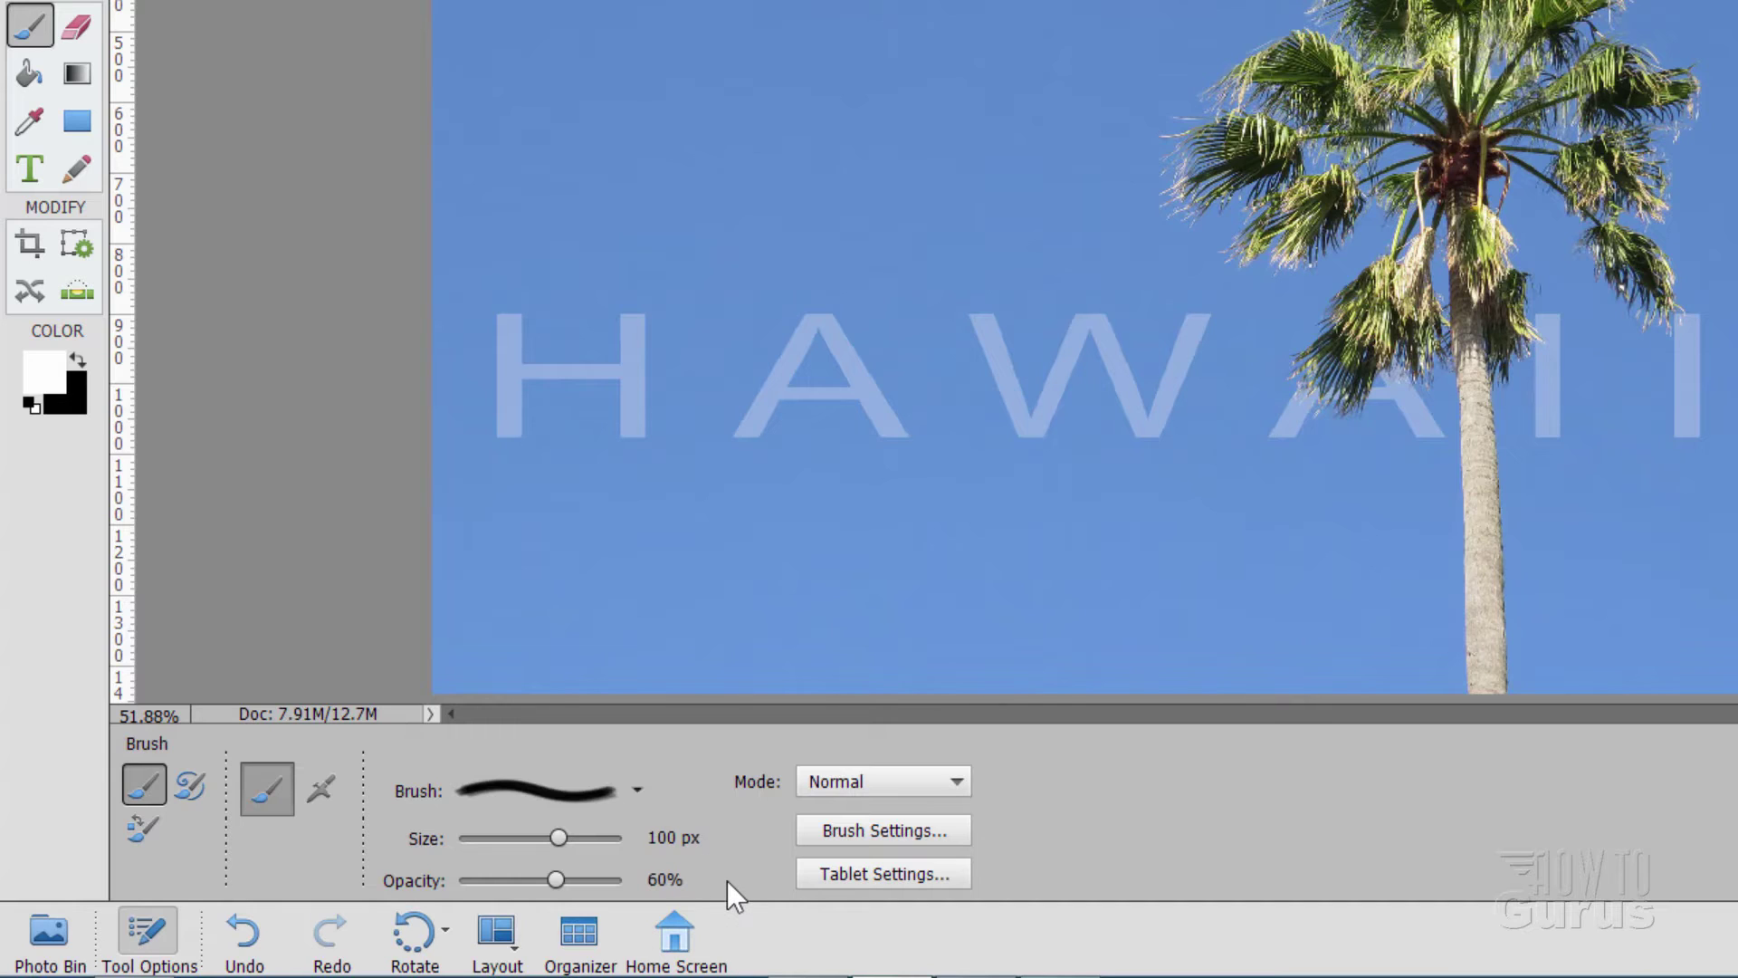
# - Paint a trial white stroke across the sky, then undo it
pyautogui.click(886, 831)
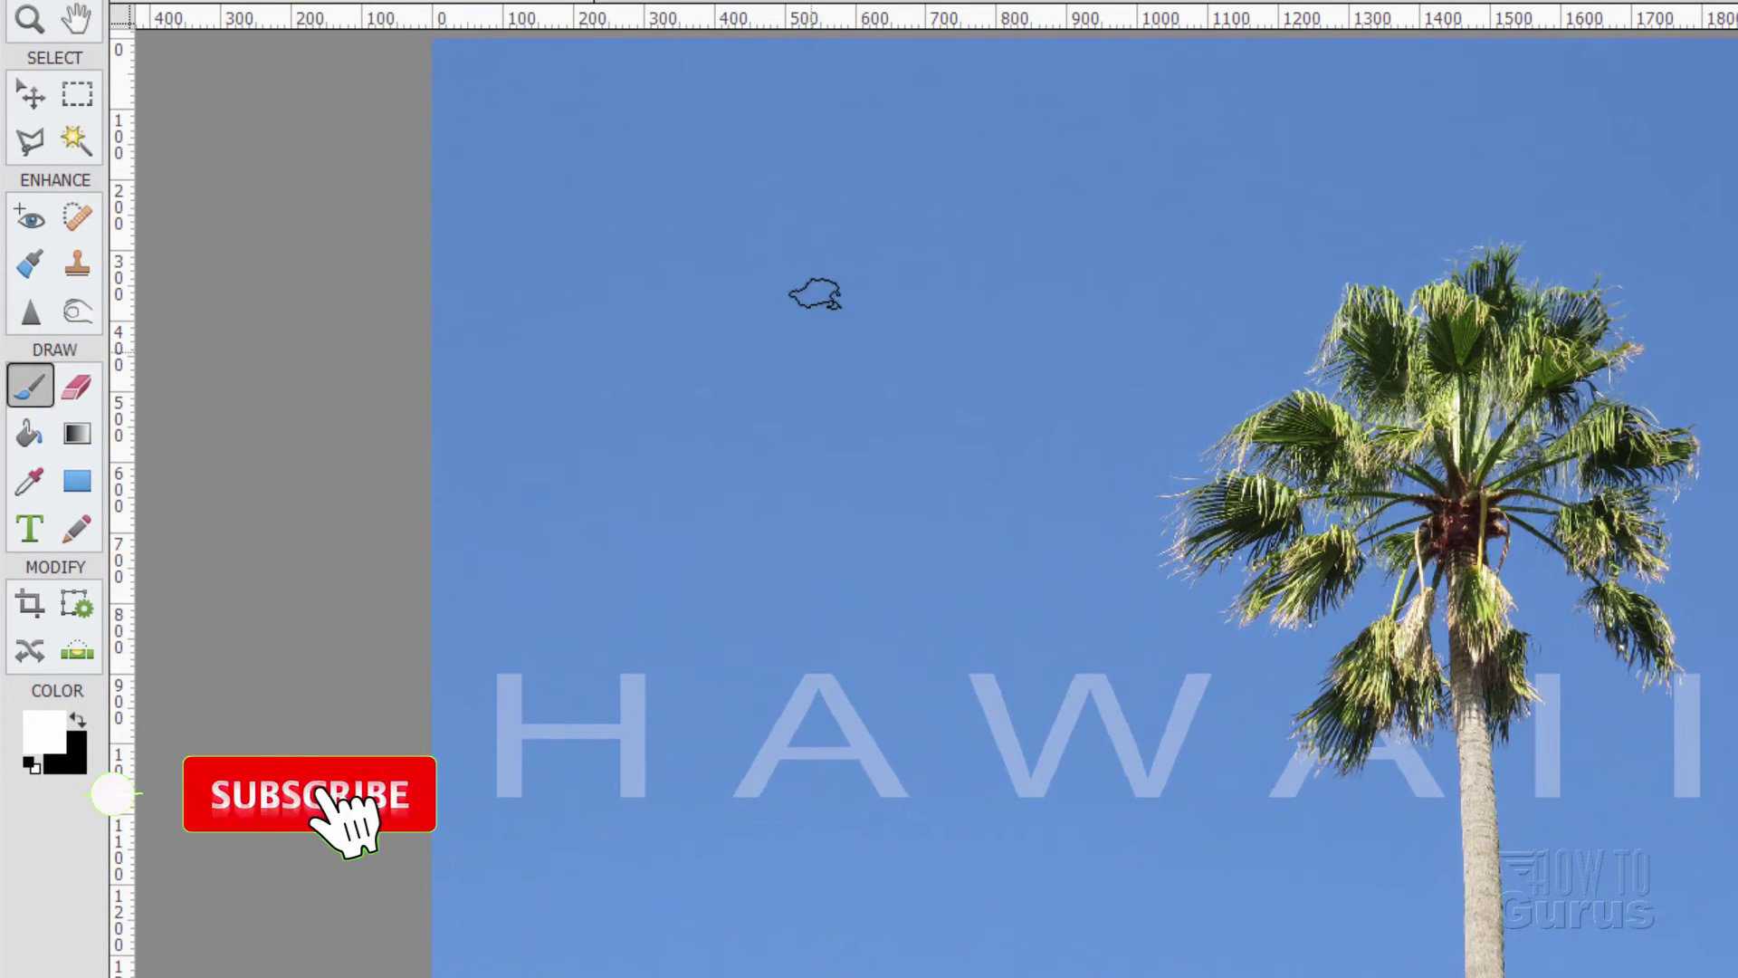
pyautogui.moveTo(684, 224); pyautogui.dragTo(851, 339)
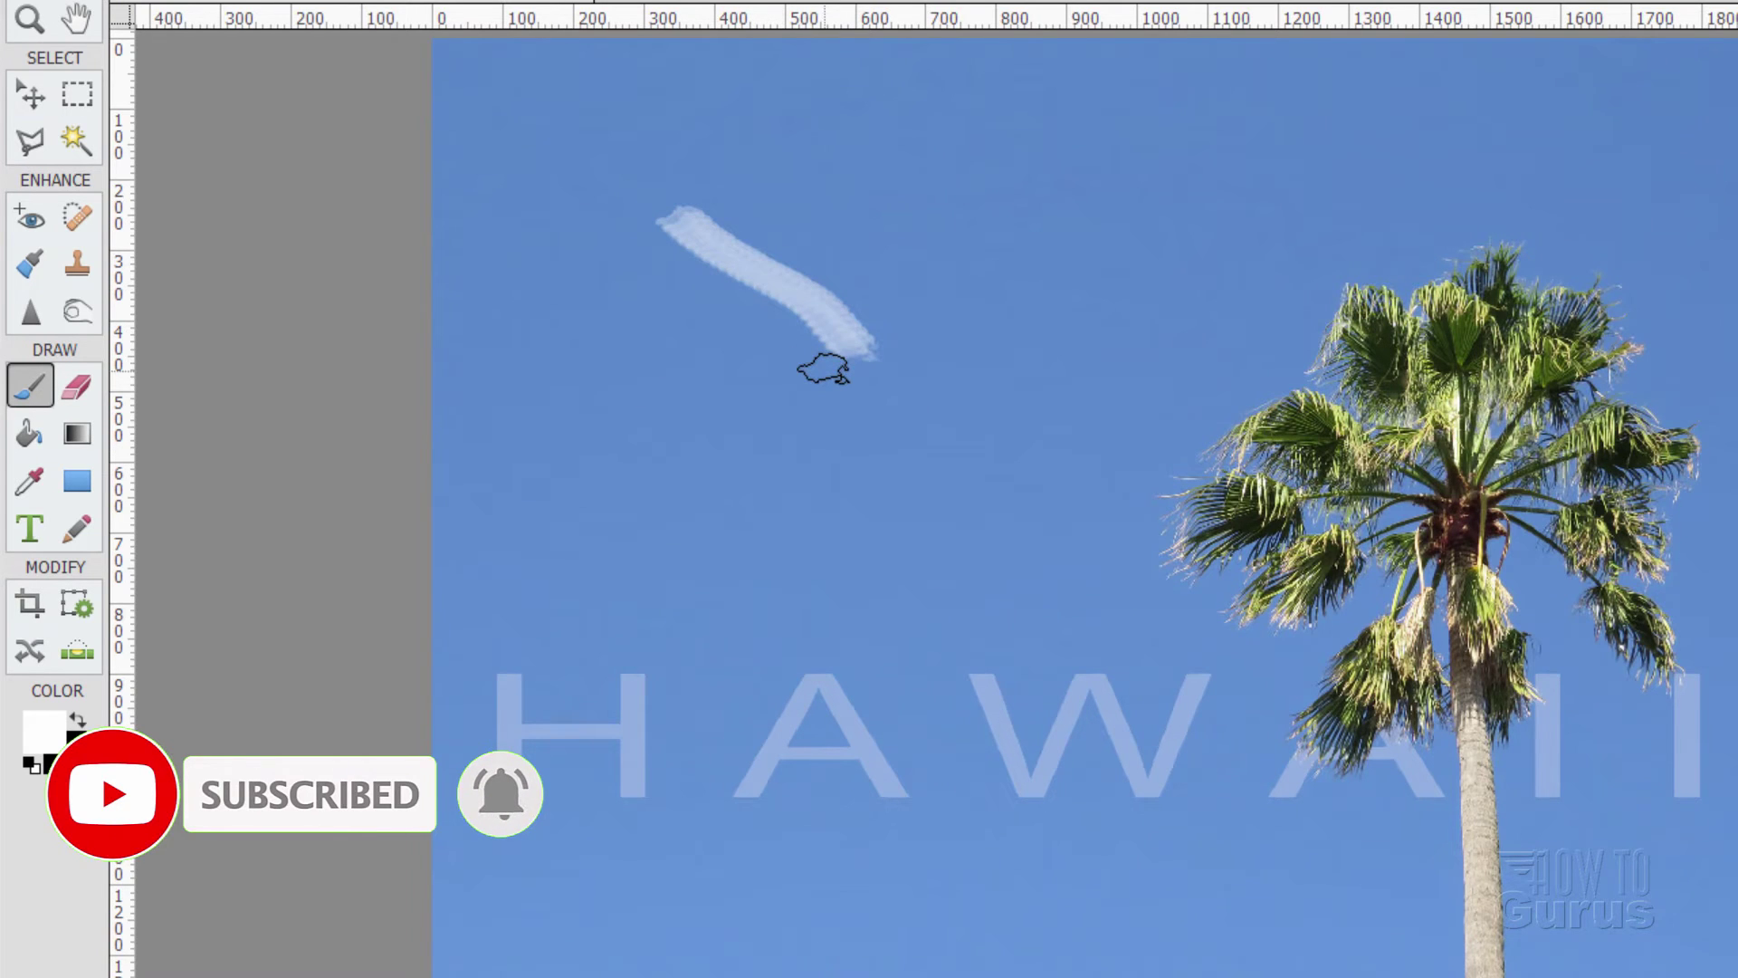
pyautogui.hotkey('ctrl', 'z')
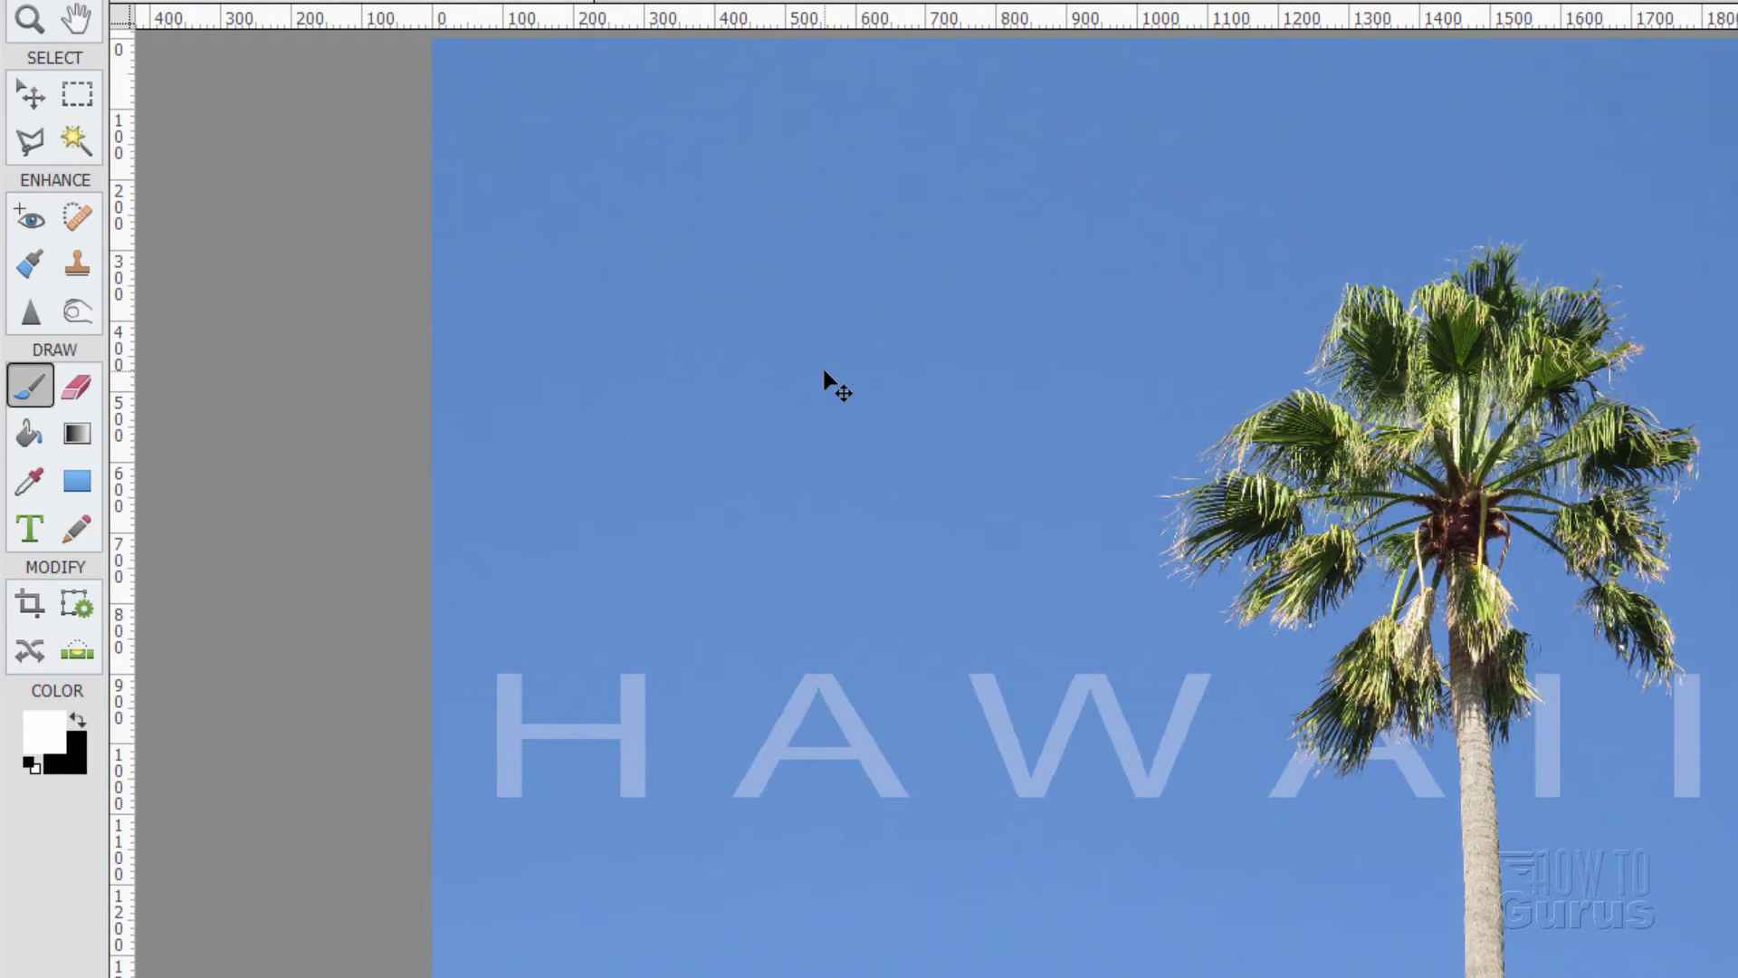
# - Stamp six small white cloud puffs in the sky, then undo the last one
pyautogui.click(734, 250)
pyautogui.click(719, 335)
pyautogui.click(786, 282)
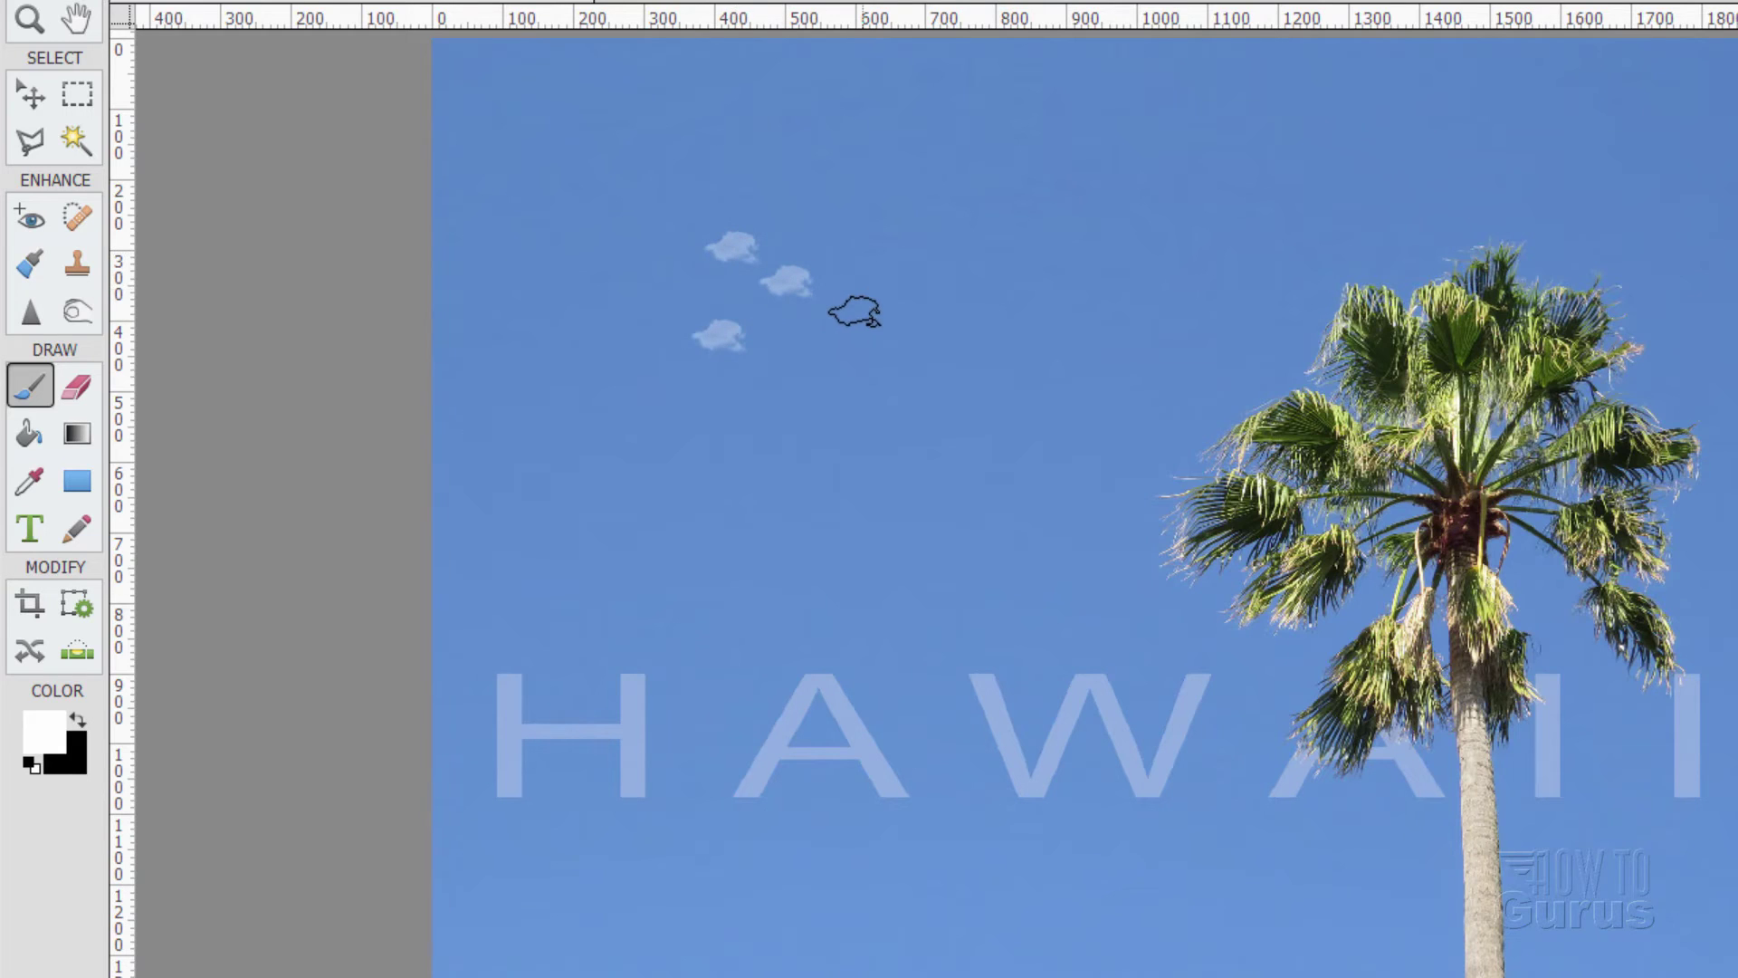
pyautogui.click(851, 314)
pyautogui.click(797, 361)
pyautogui.click(727, 419)
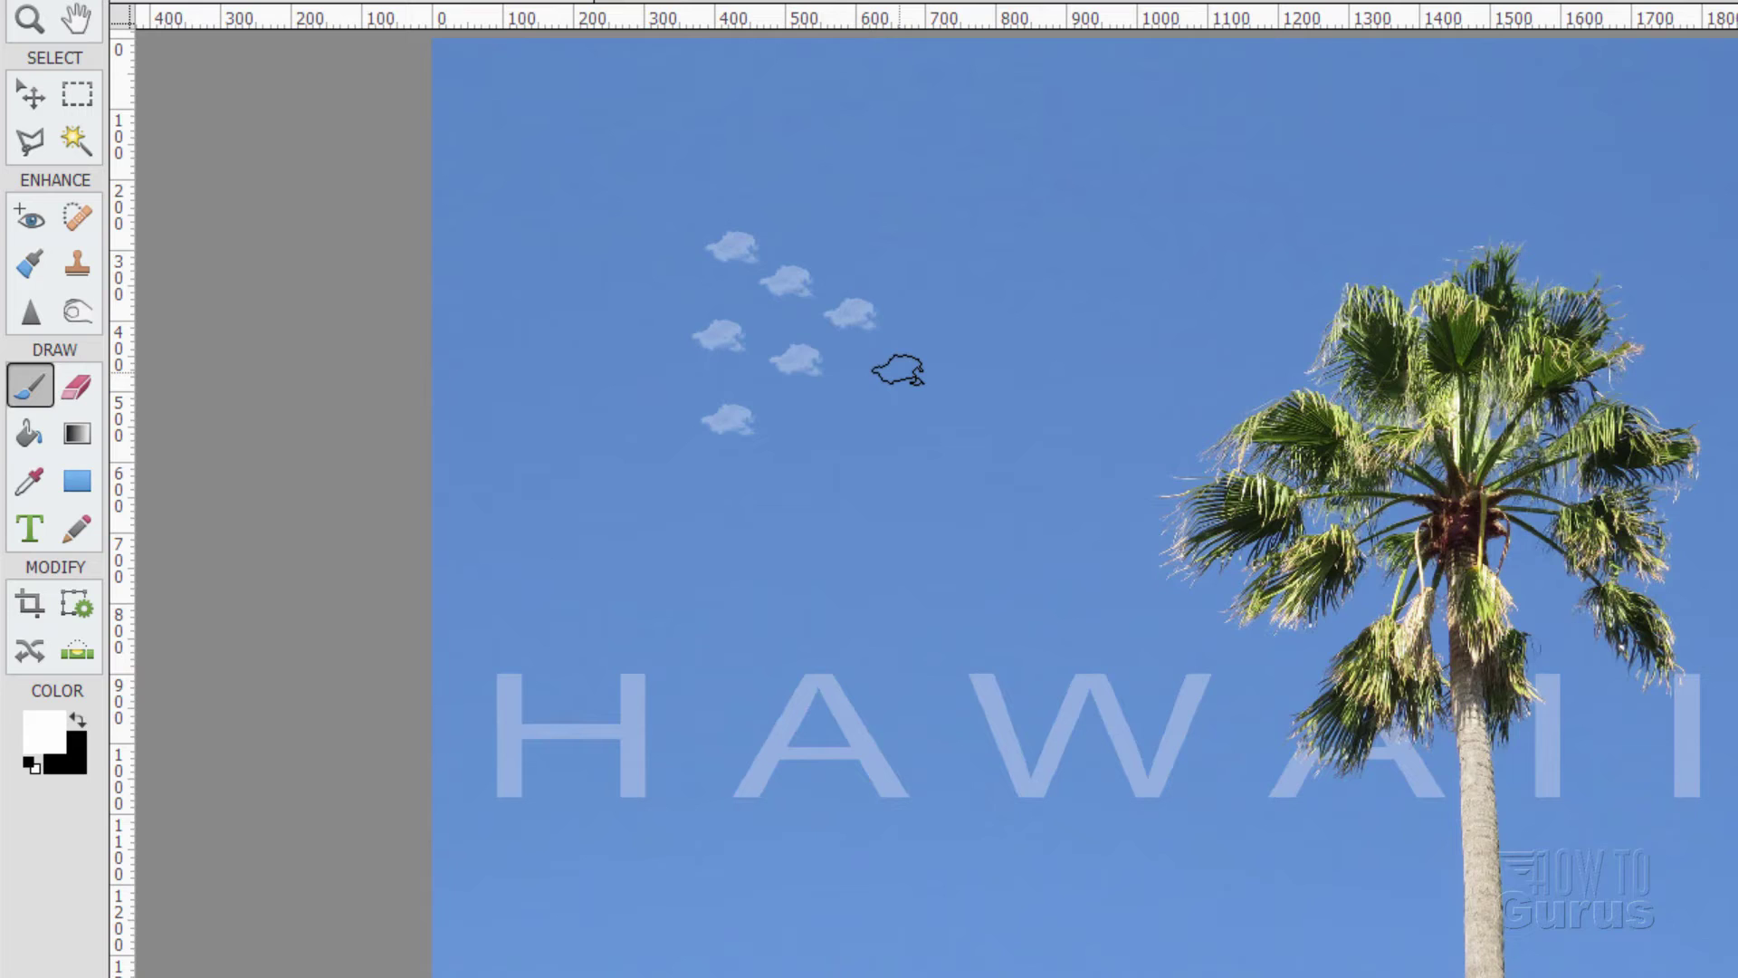
pyautogui.hotkey('ctrl', 'z')
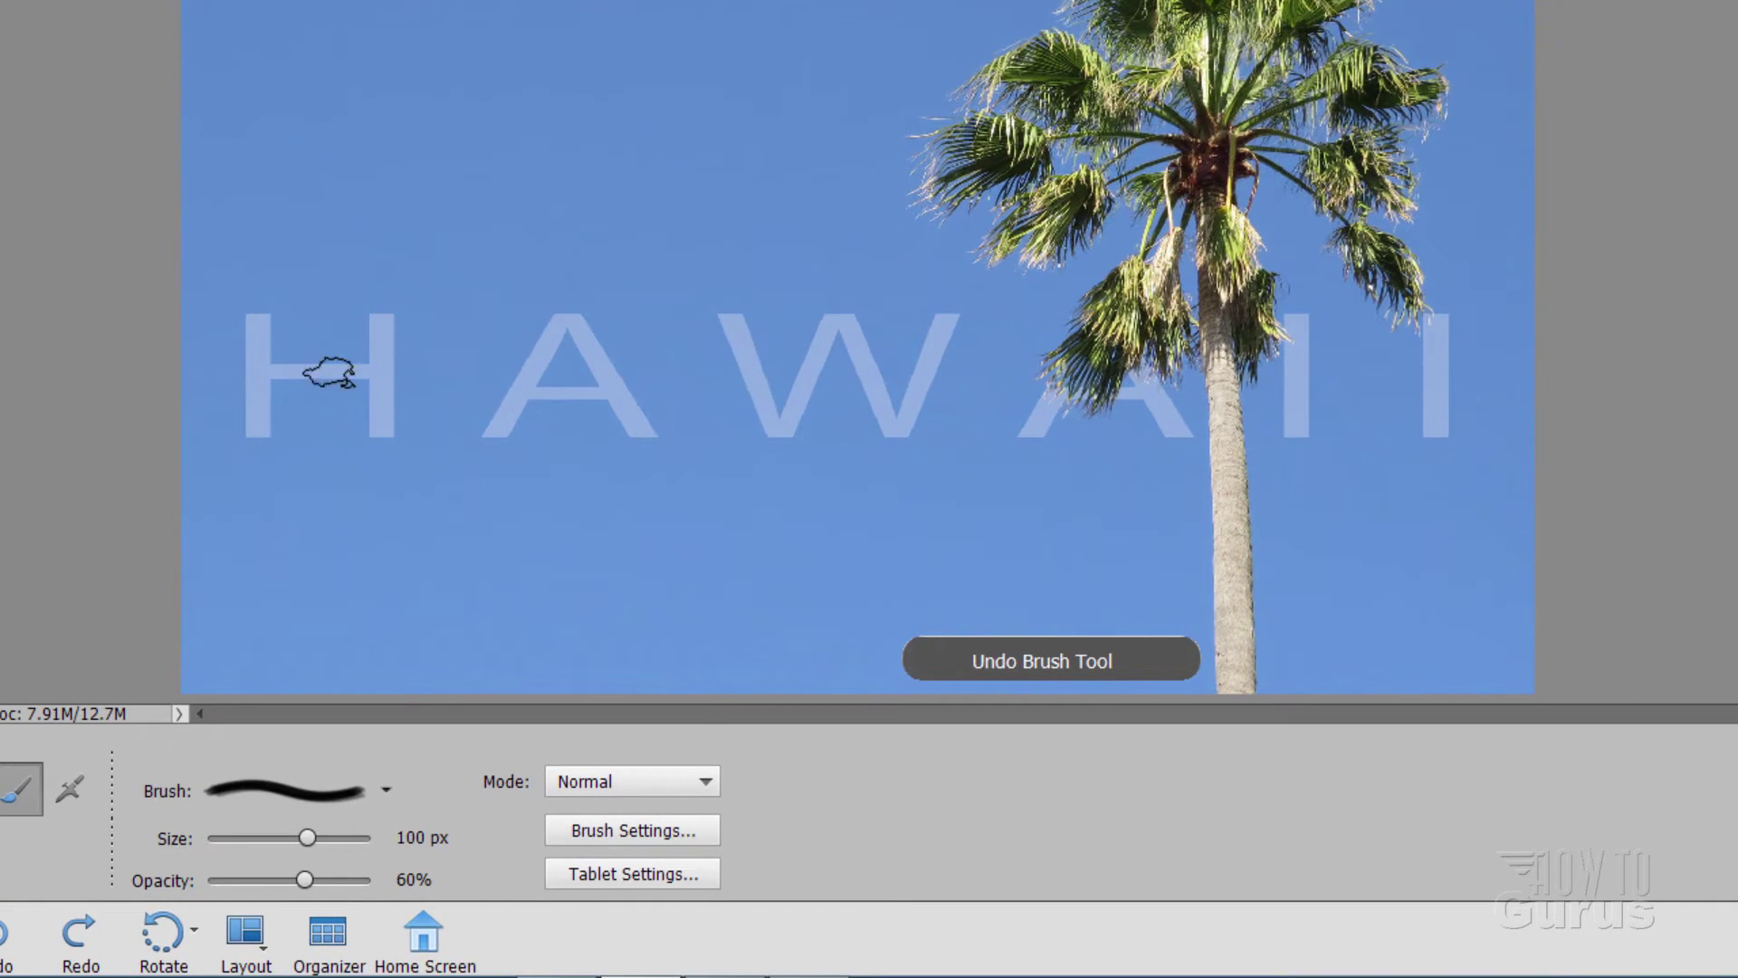
# - Stamp white cloud puffs along the H and the first A
pyautogui.click(256, 358)
pyautogui.click(256, 396)
pyautogui.click(301, 370)
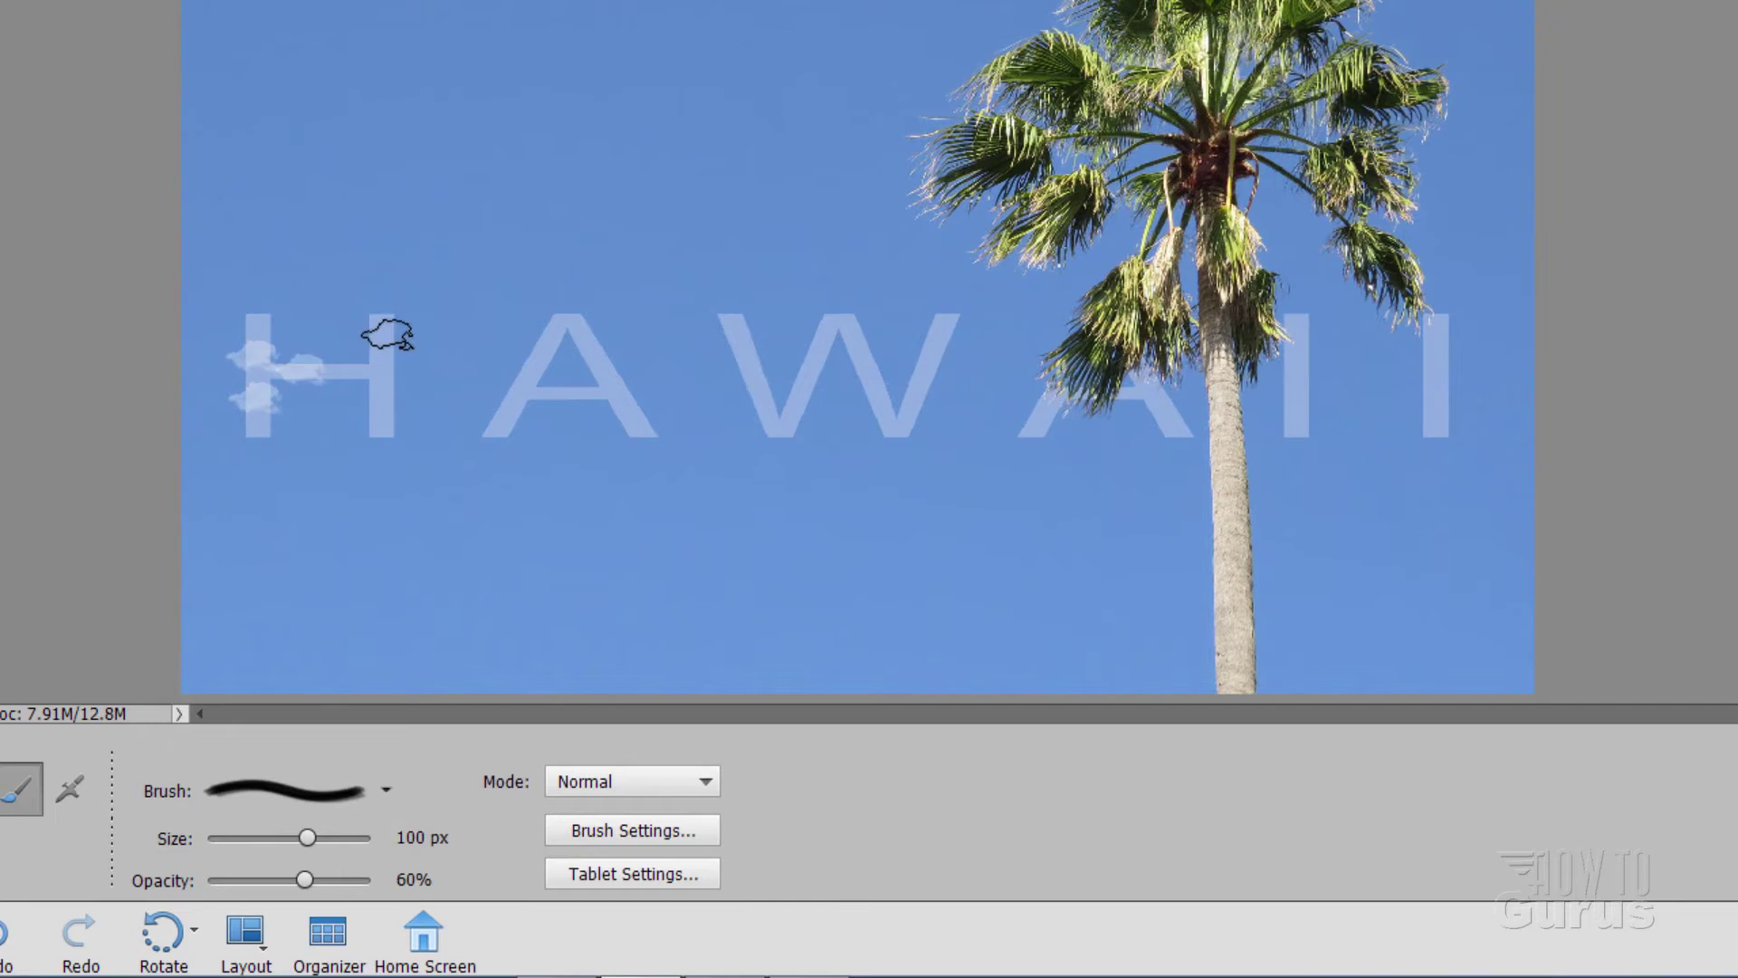
pyautogui.click(387, 333)
pyautogui.click(388, 404)
pyautogui.click(507, 418)
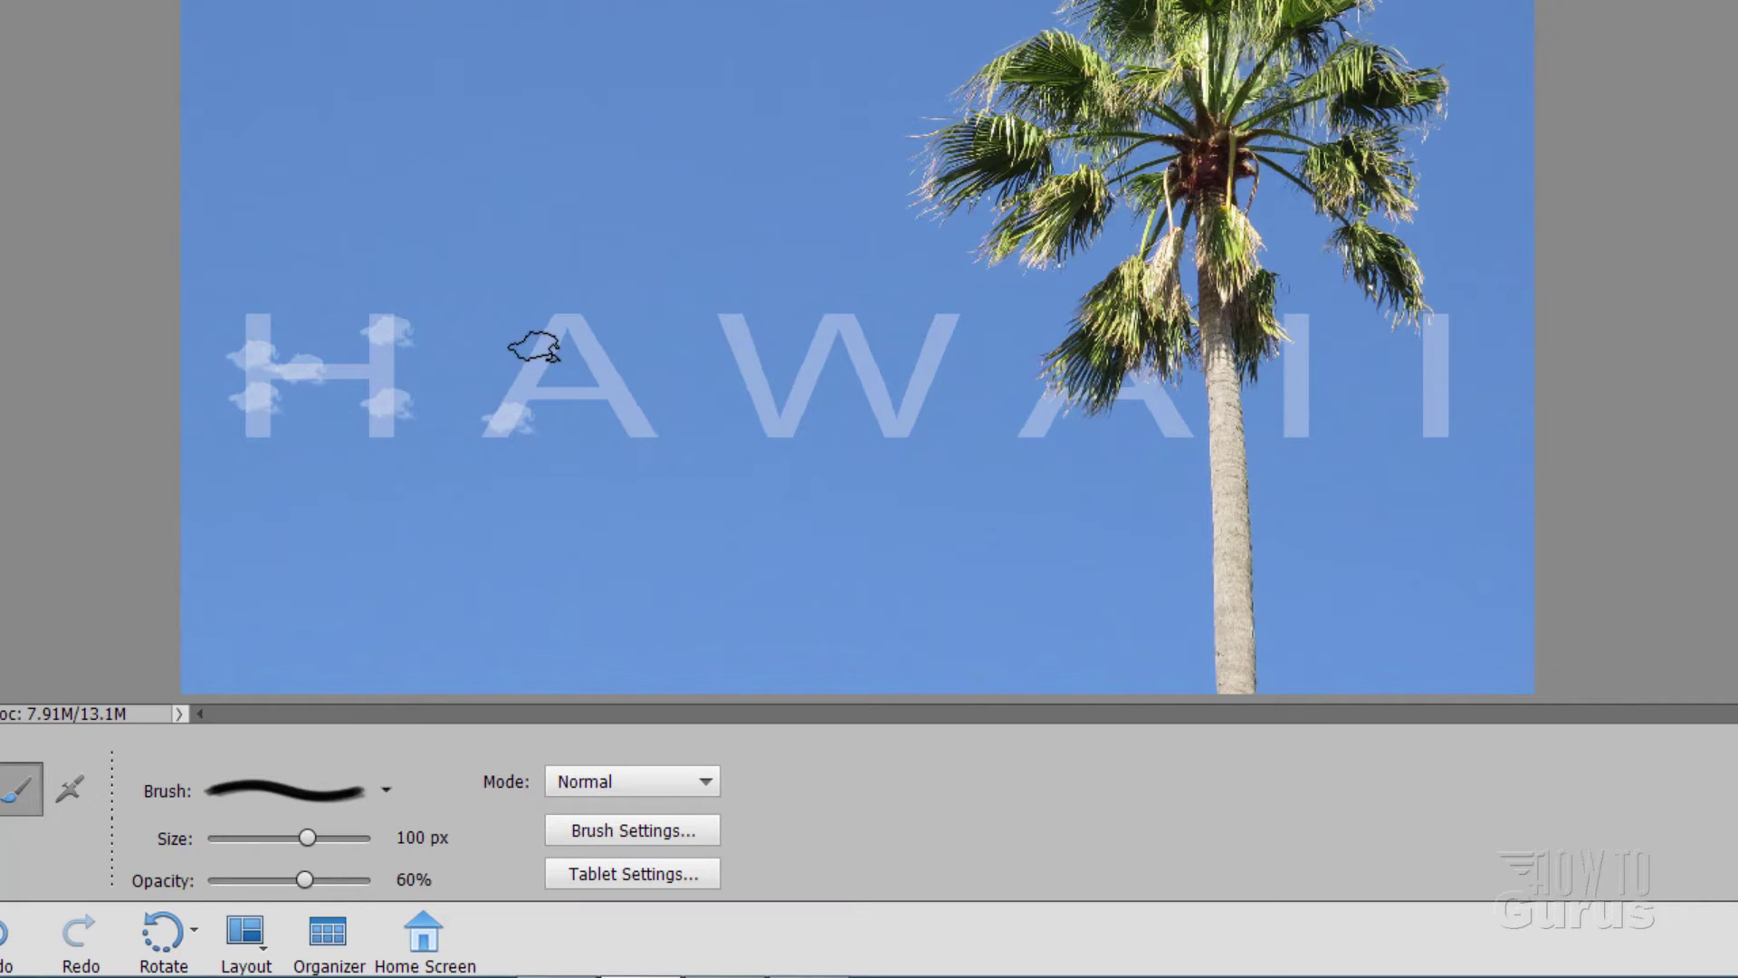
pyautogui.click(542, 344)
pyautogui.click(593, 357)
# - Stamp cloud puffs along the W, on top of the last I, and on the A's right leg
pyautogui.click(752, 412)
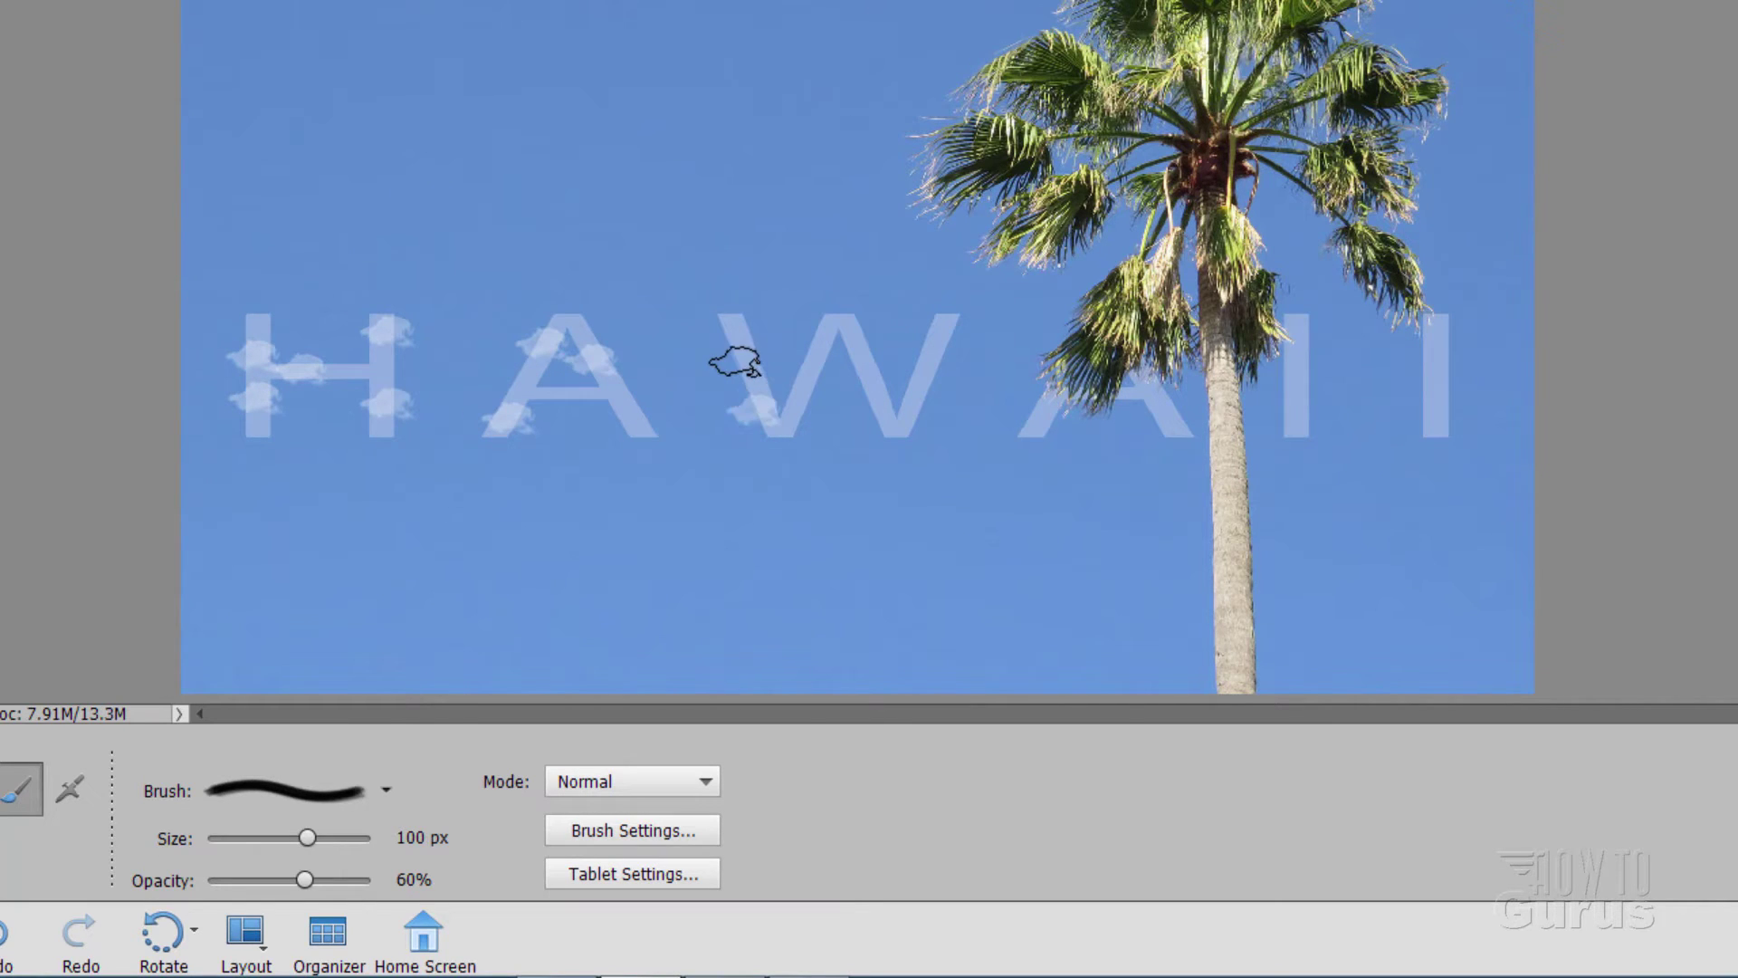
pyautogui.click(729, 342)
pyautogui.click(819, 339)
pyautogui.click(855, 362)
pyautogui.click(896, 417)
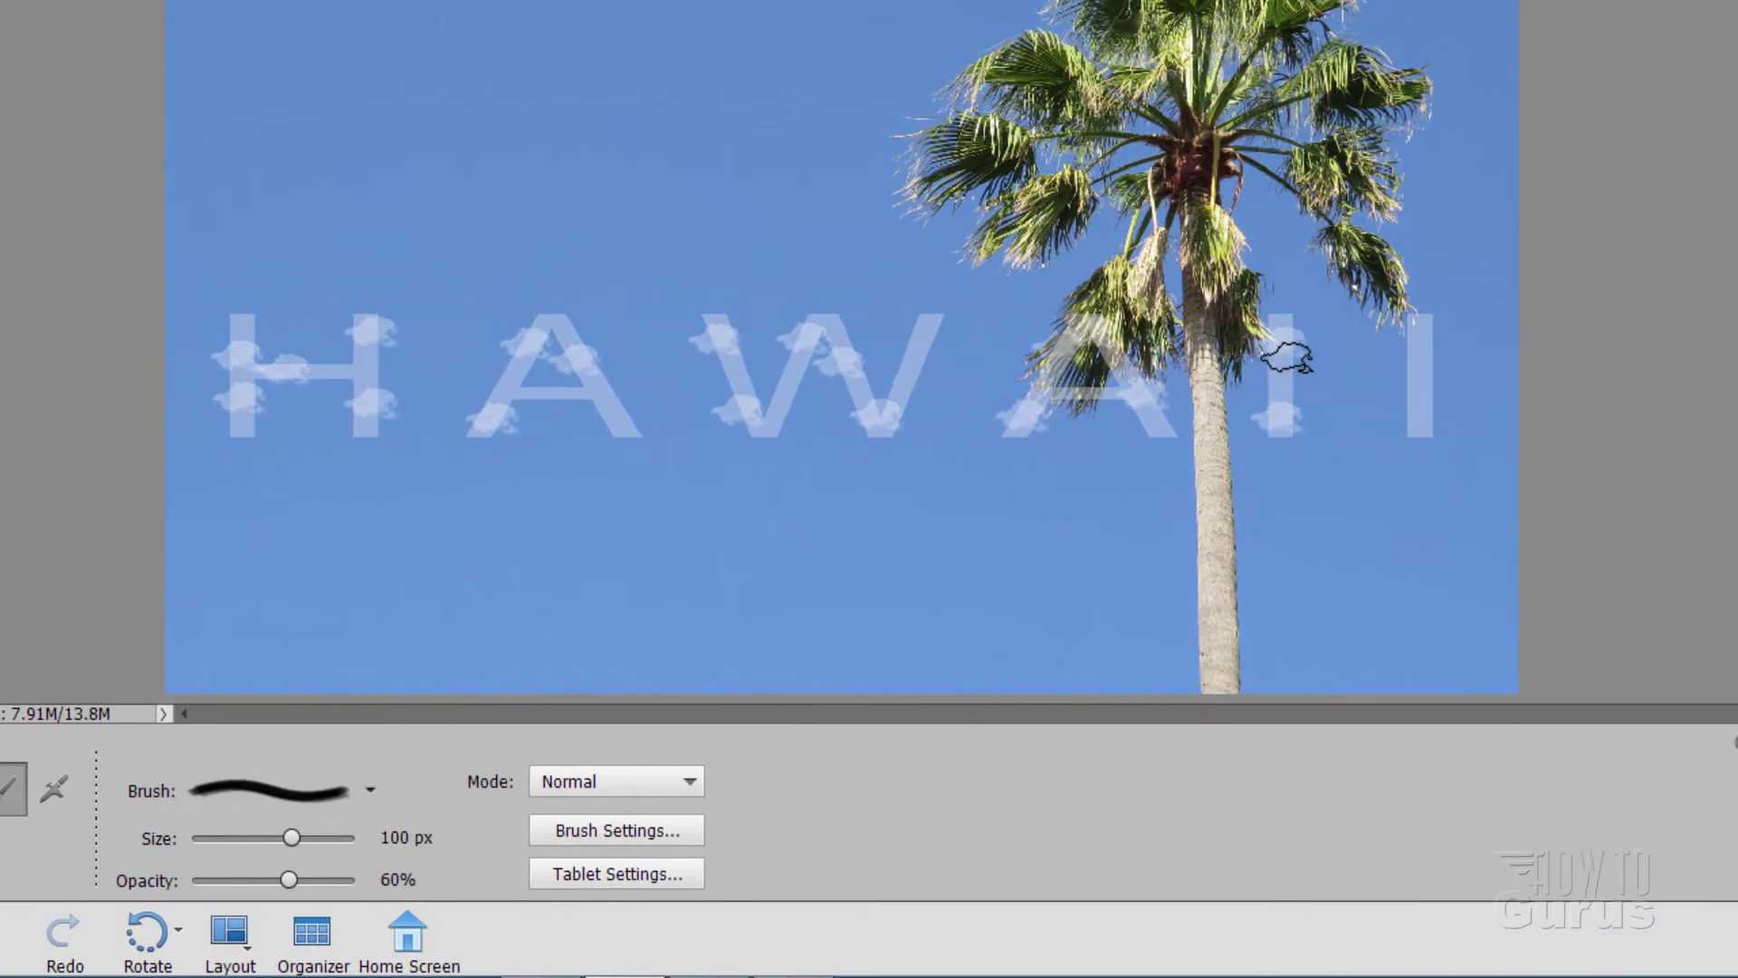
pyautogui.click(1435, 344)
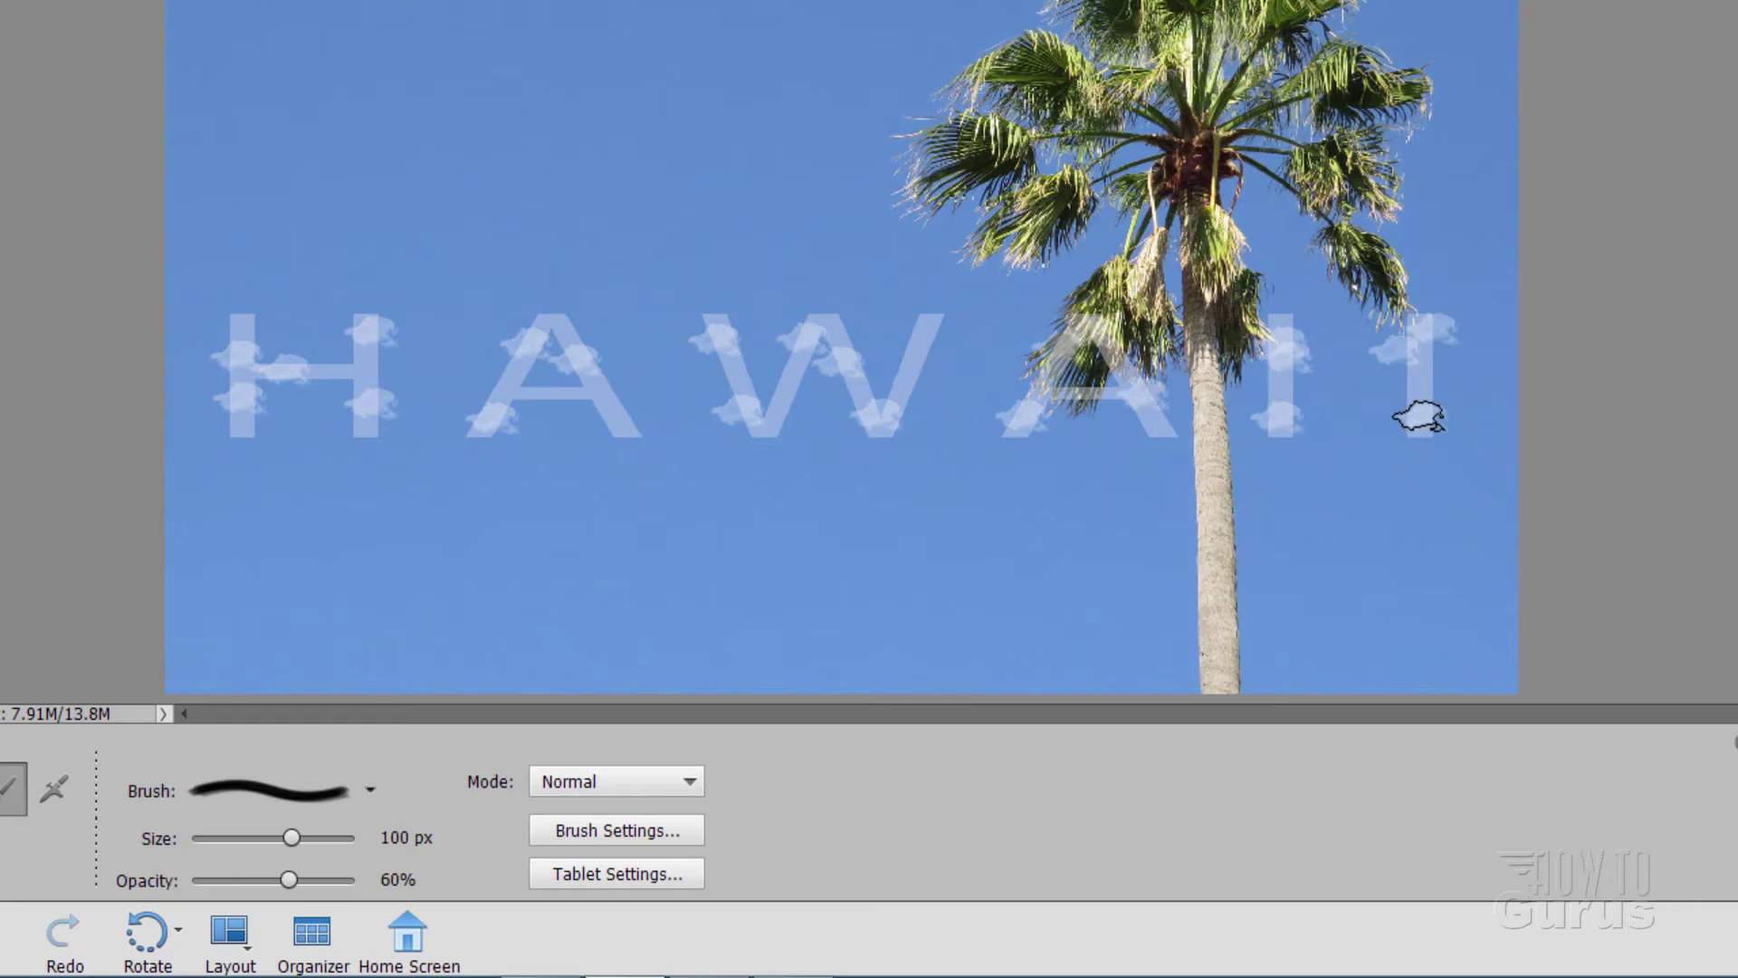
pyautogui.click(587, 392)
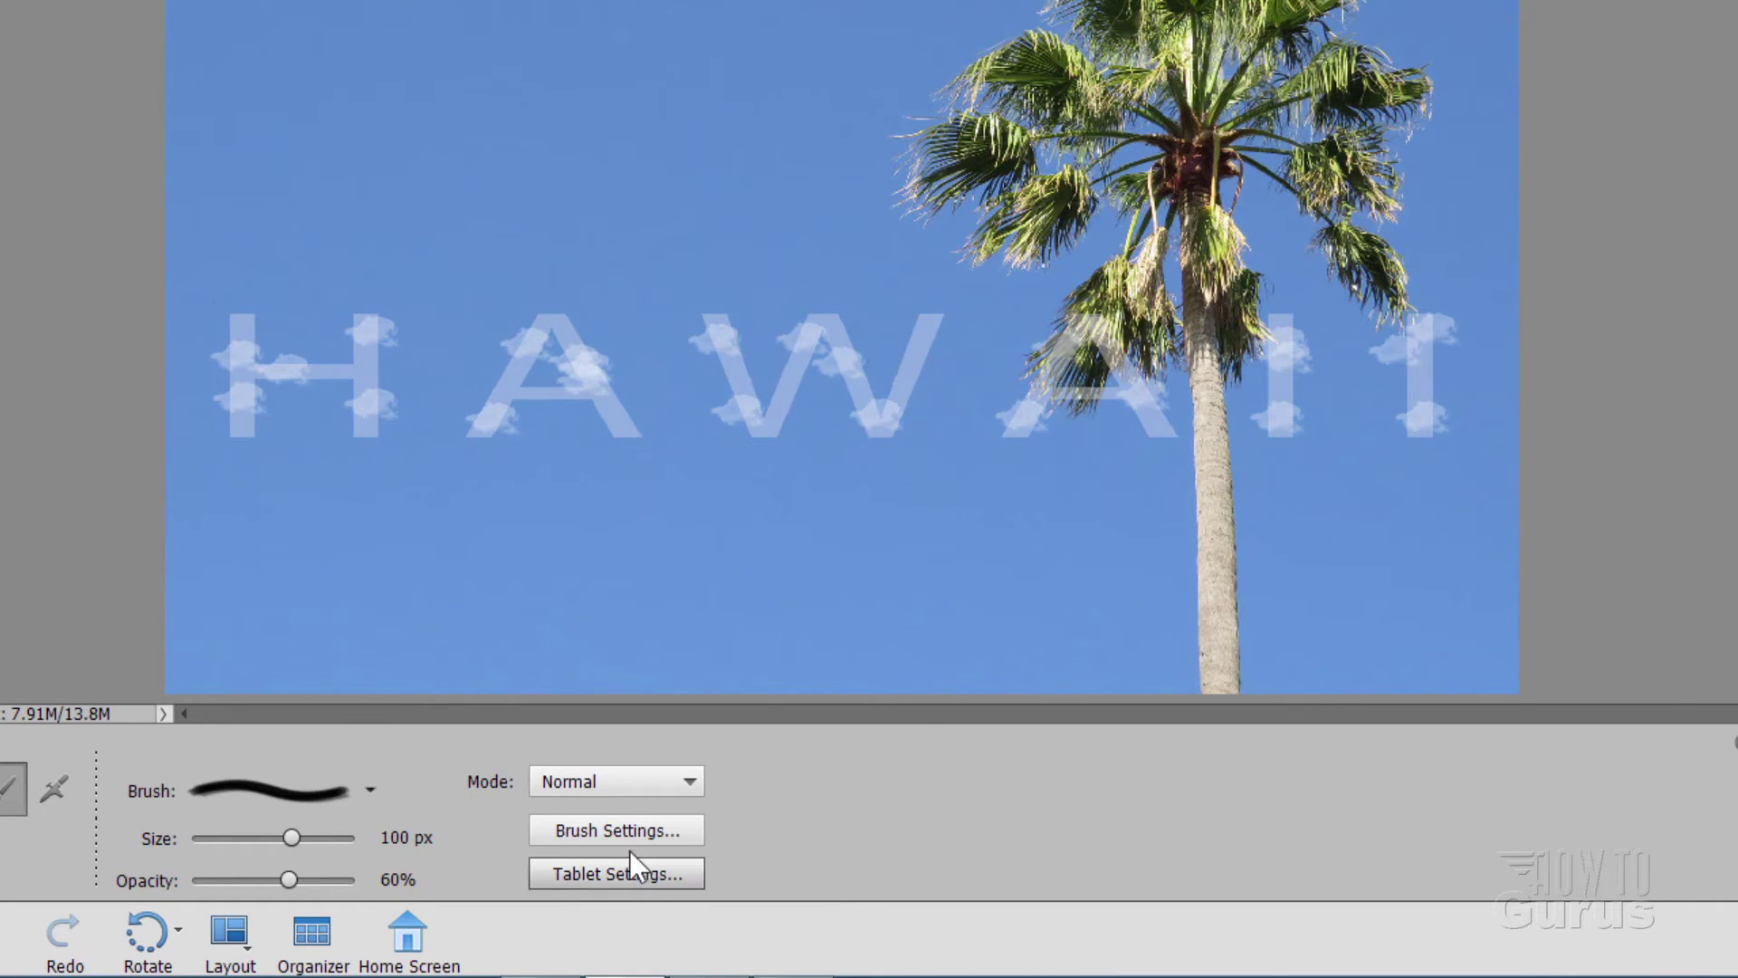
# - Rotate the cloud brush tip to 65° and enlarge the brush to 120 px
pyautogui.click(608, 830)
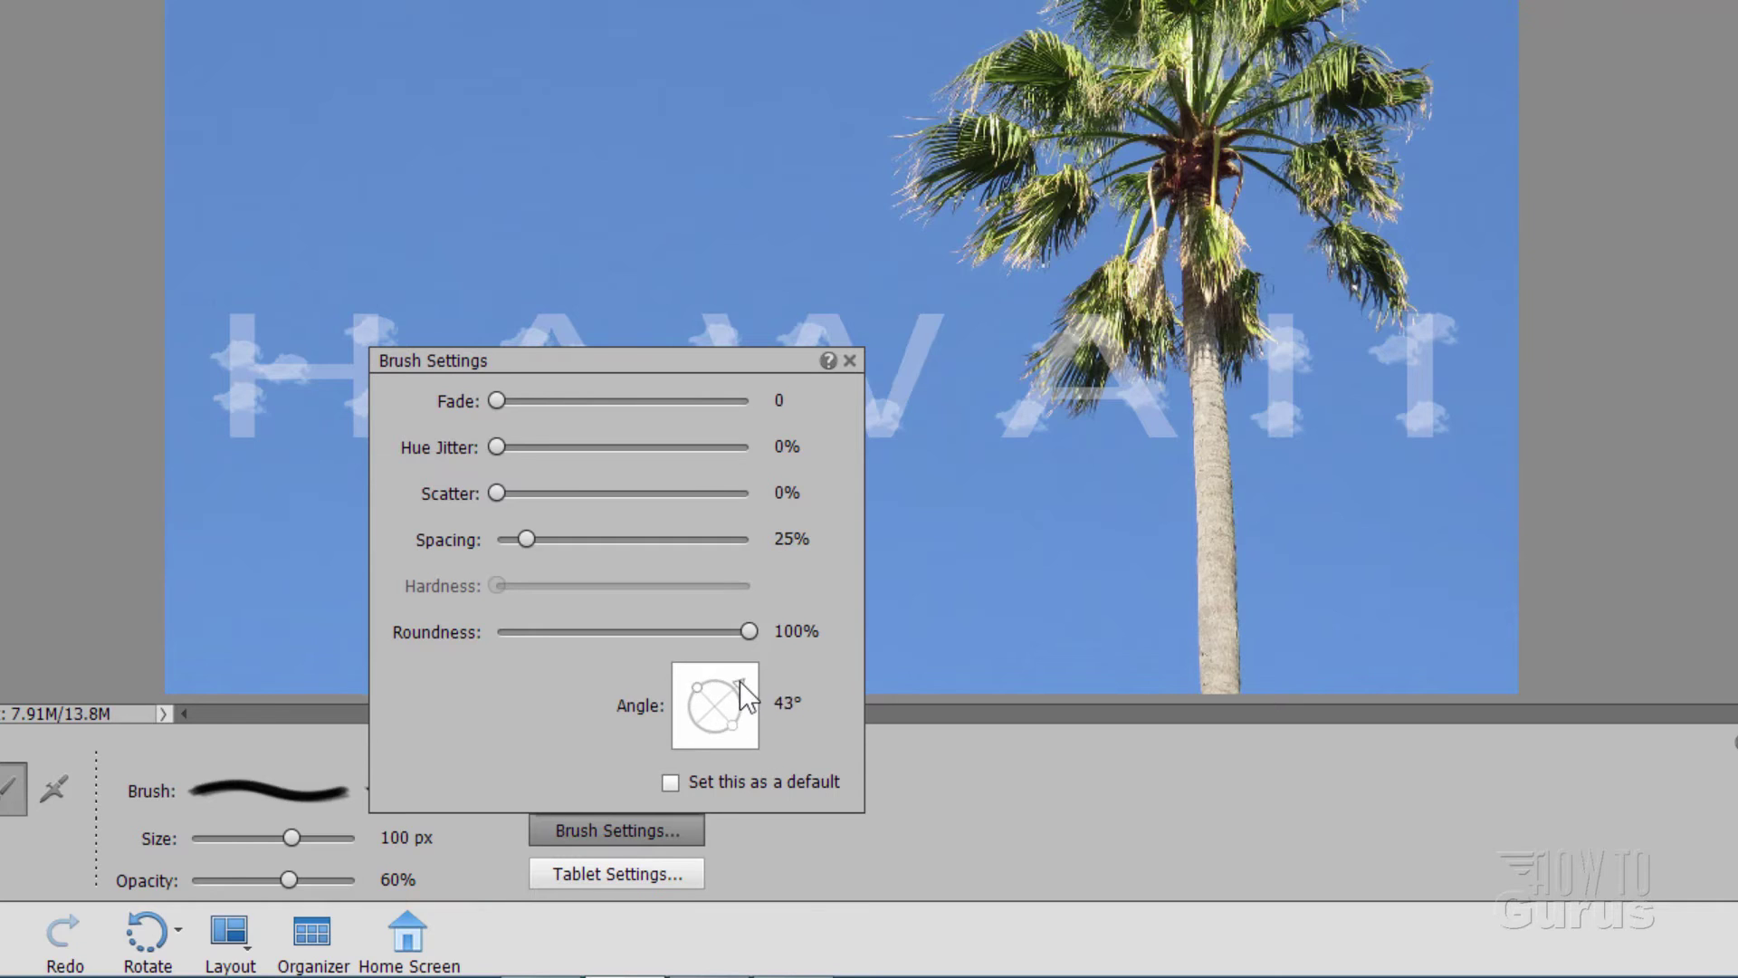
pyautogui.moveTo(735, 677); pyautogui.dragTo(729, 675)
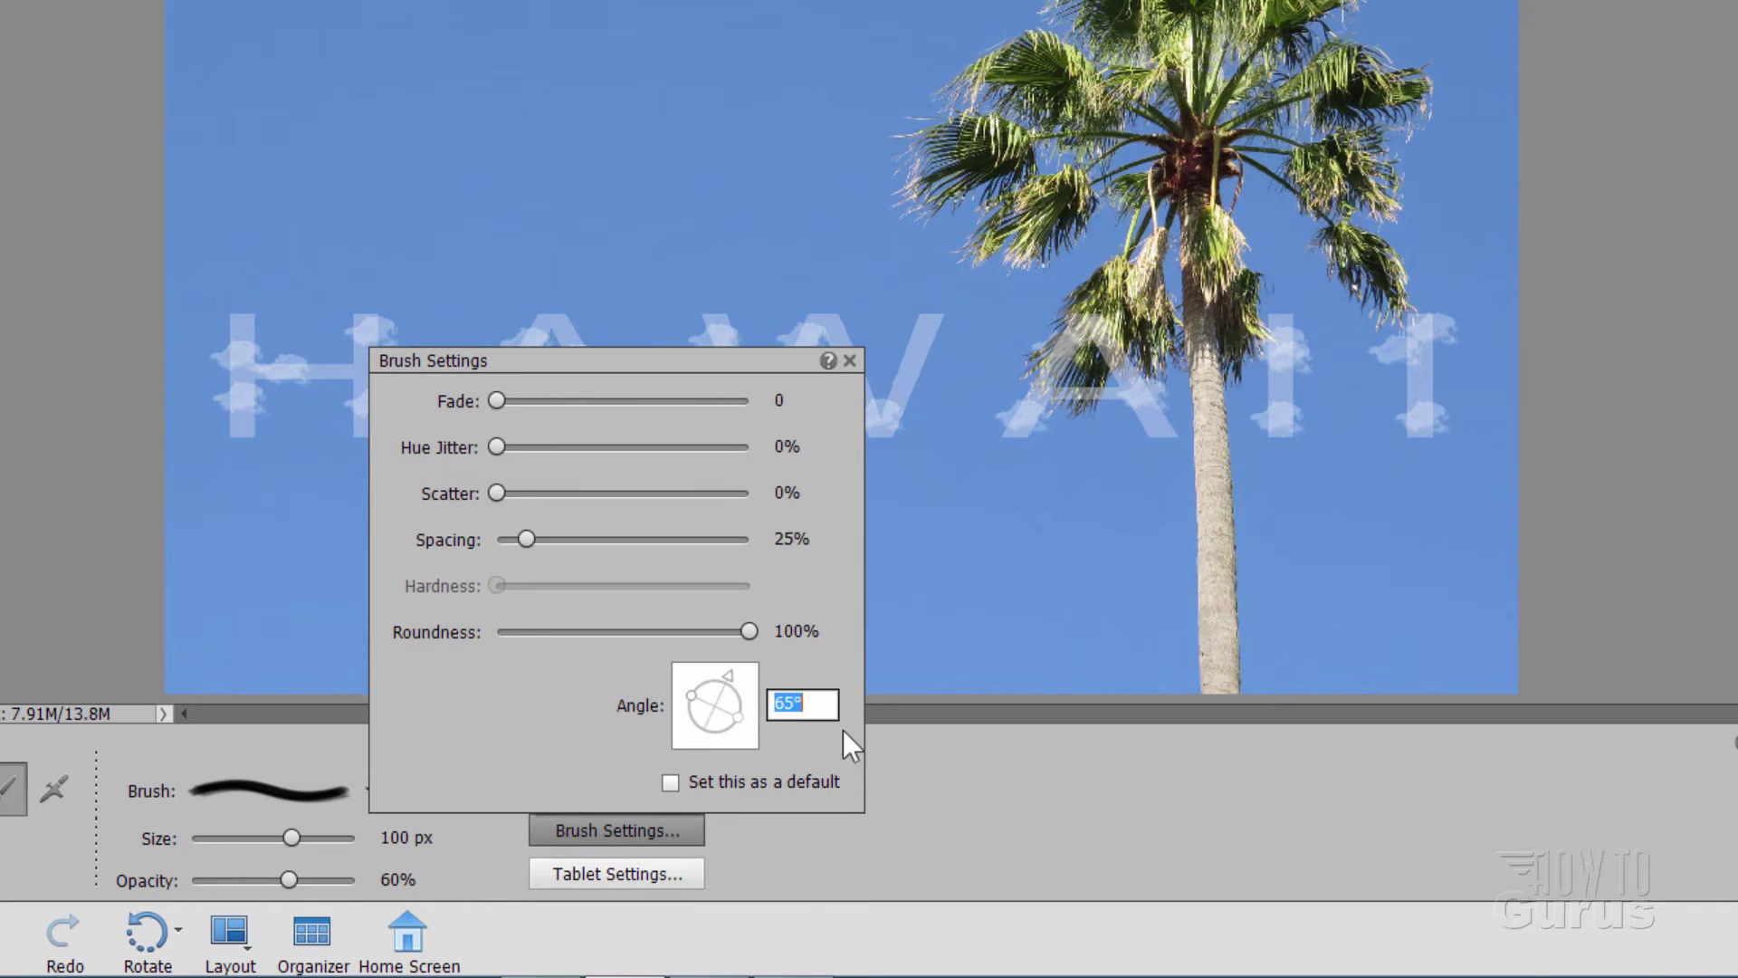
pyautogui.click(993, 793)
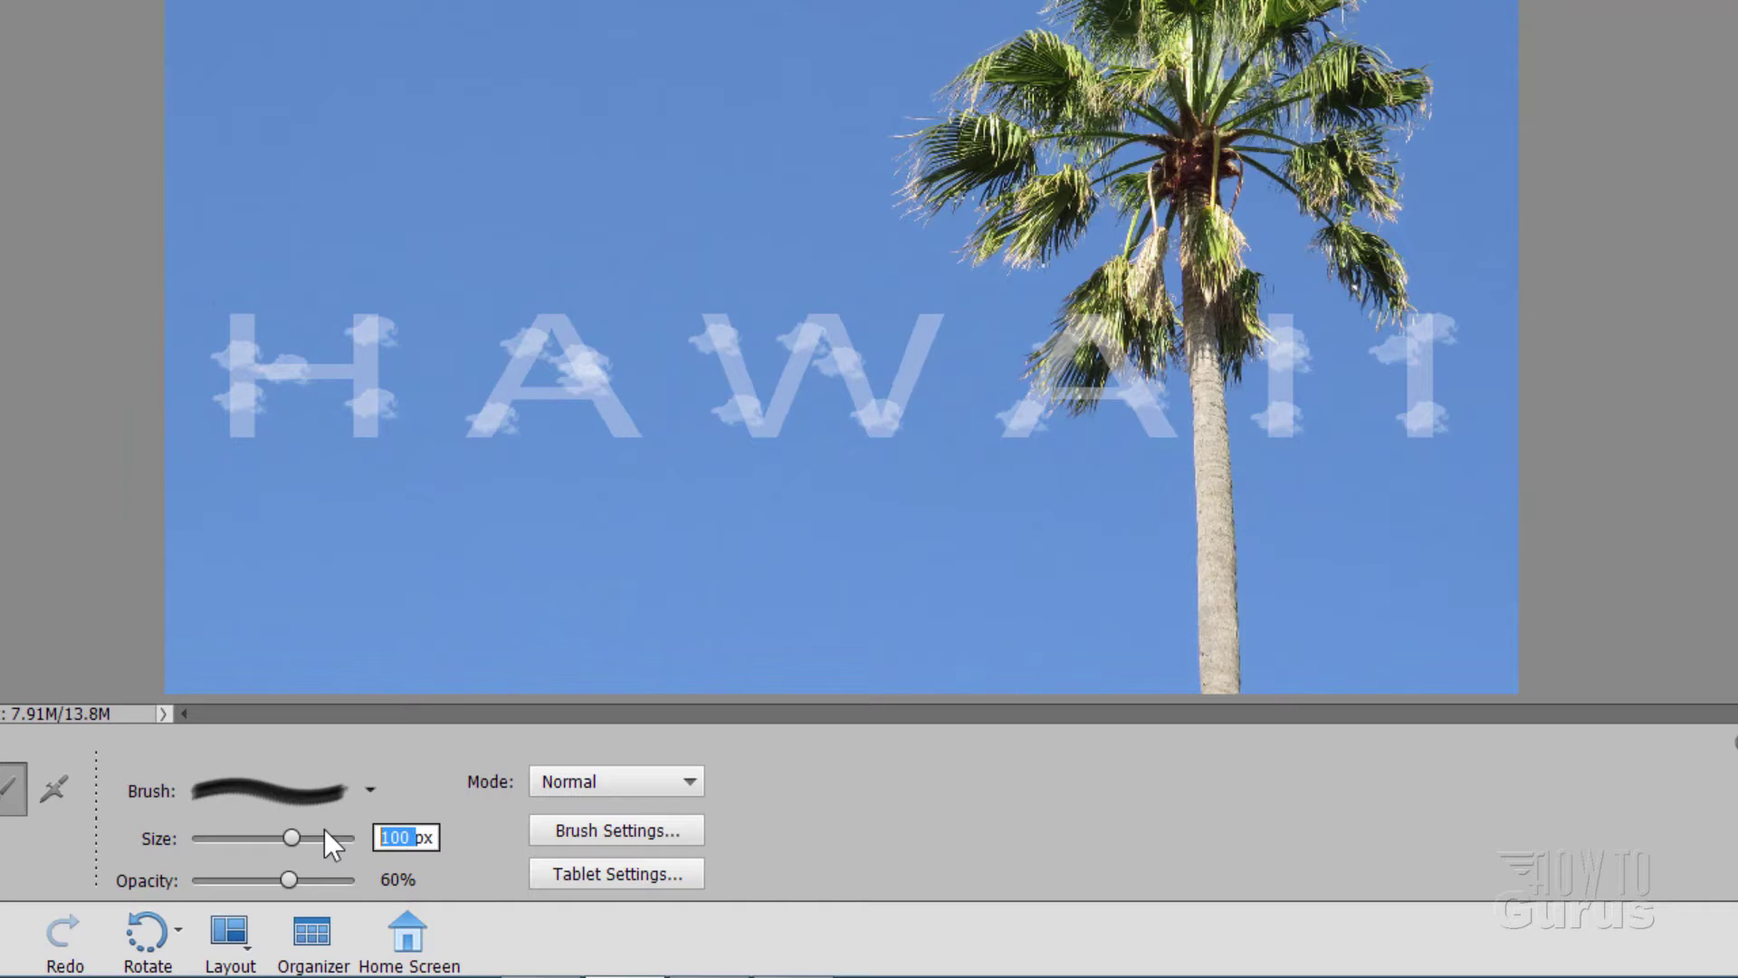
pyautogui.write('120')
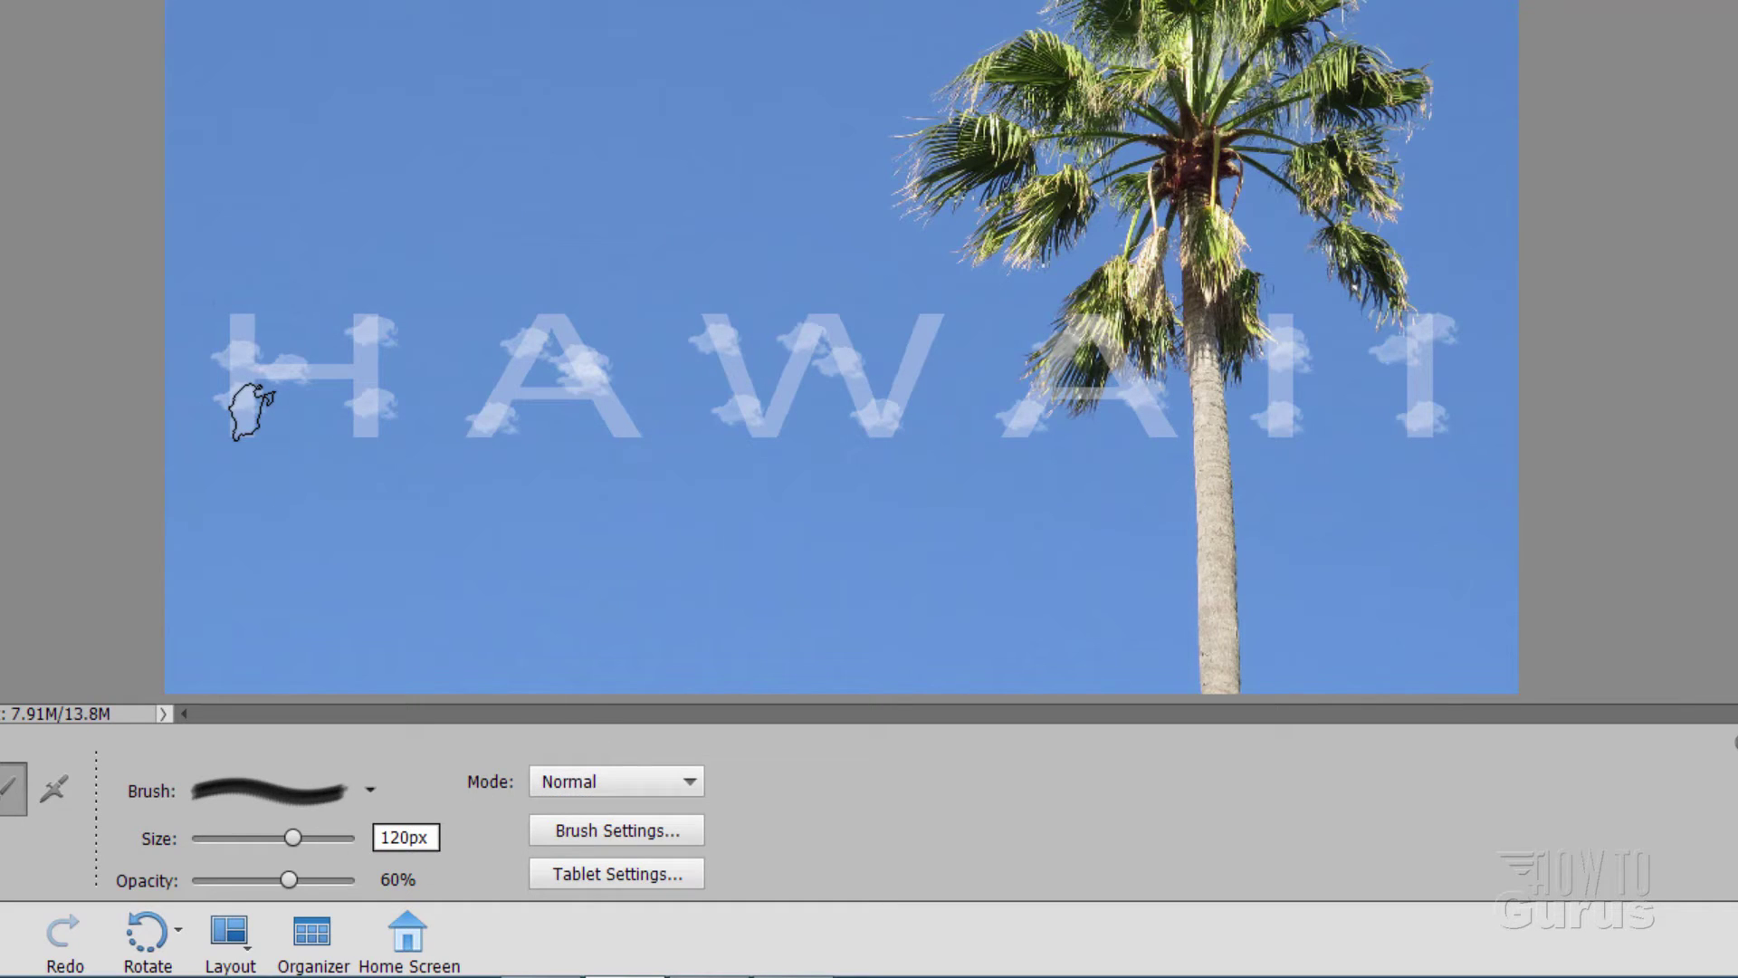
# - Stamp larger clouds over the H, the first A, the W and the top of the first I
pyautogui.click(241, 392)
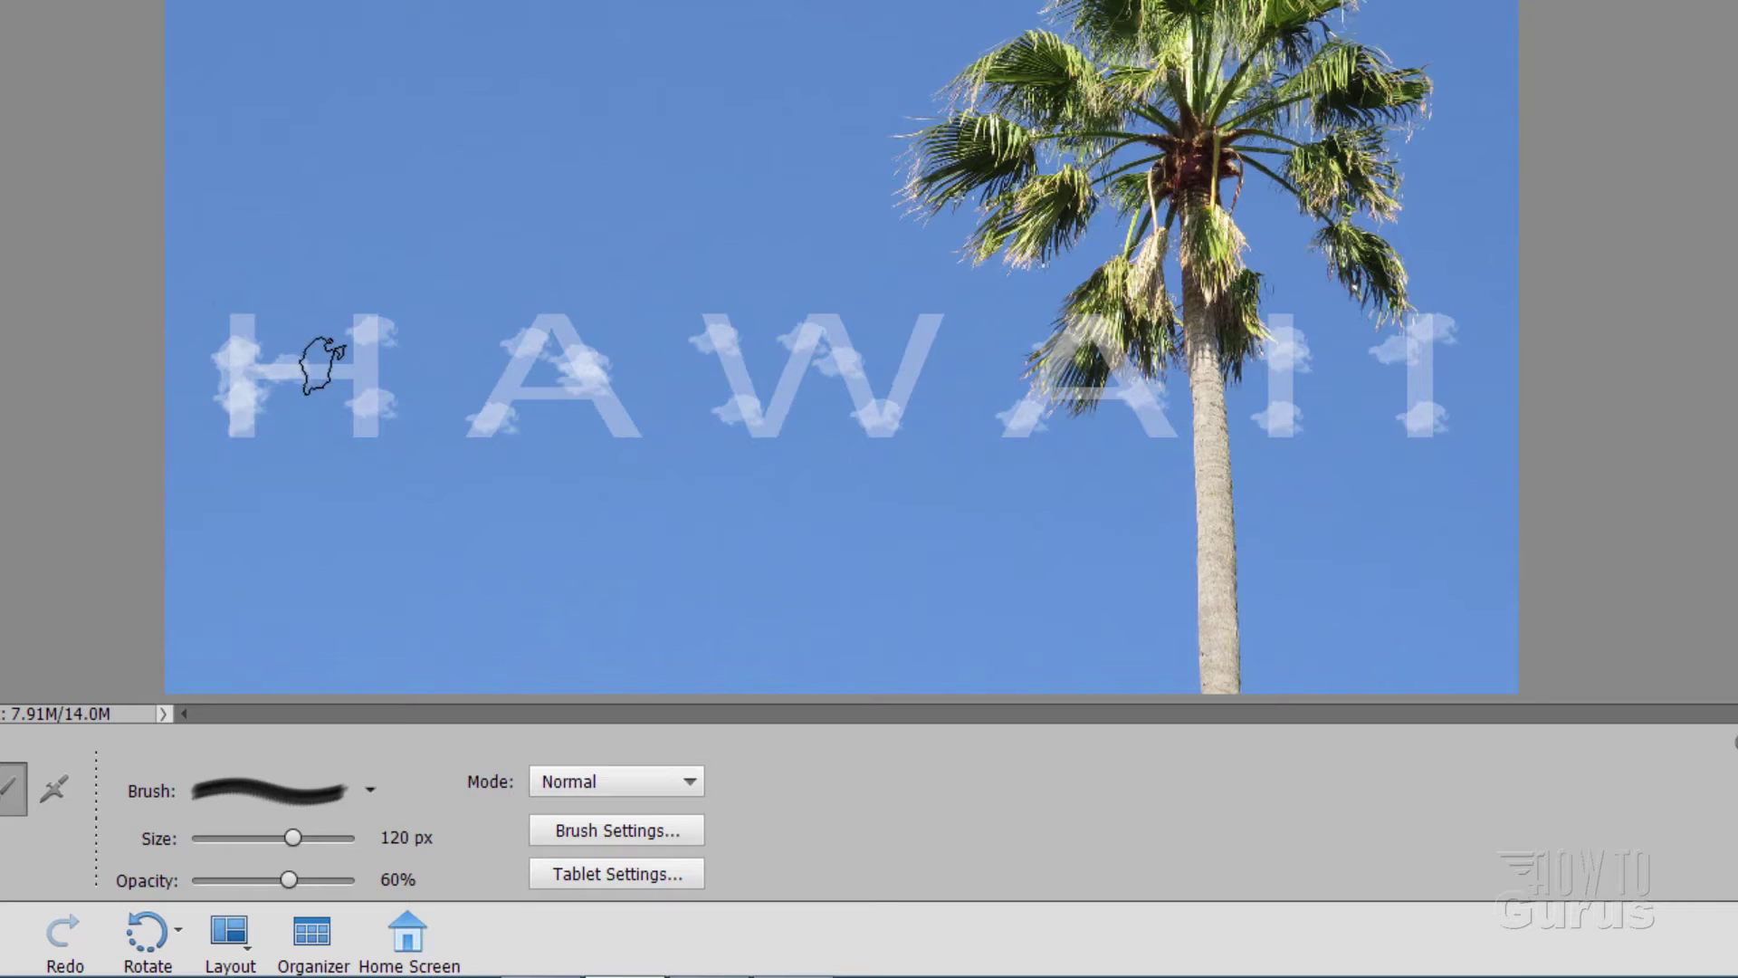
pyautogui.click(317, 368)
pyautogui.click(350, 369)
pyautogui.click(505, 391)
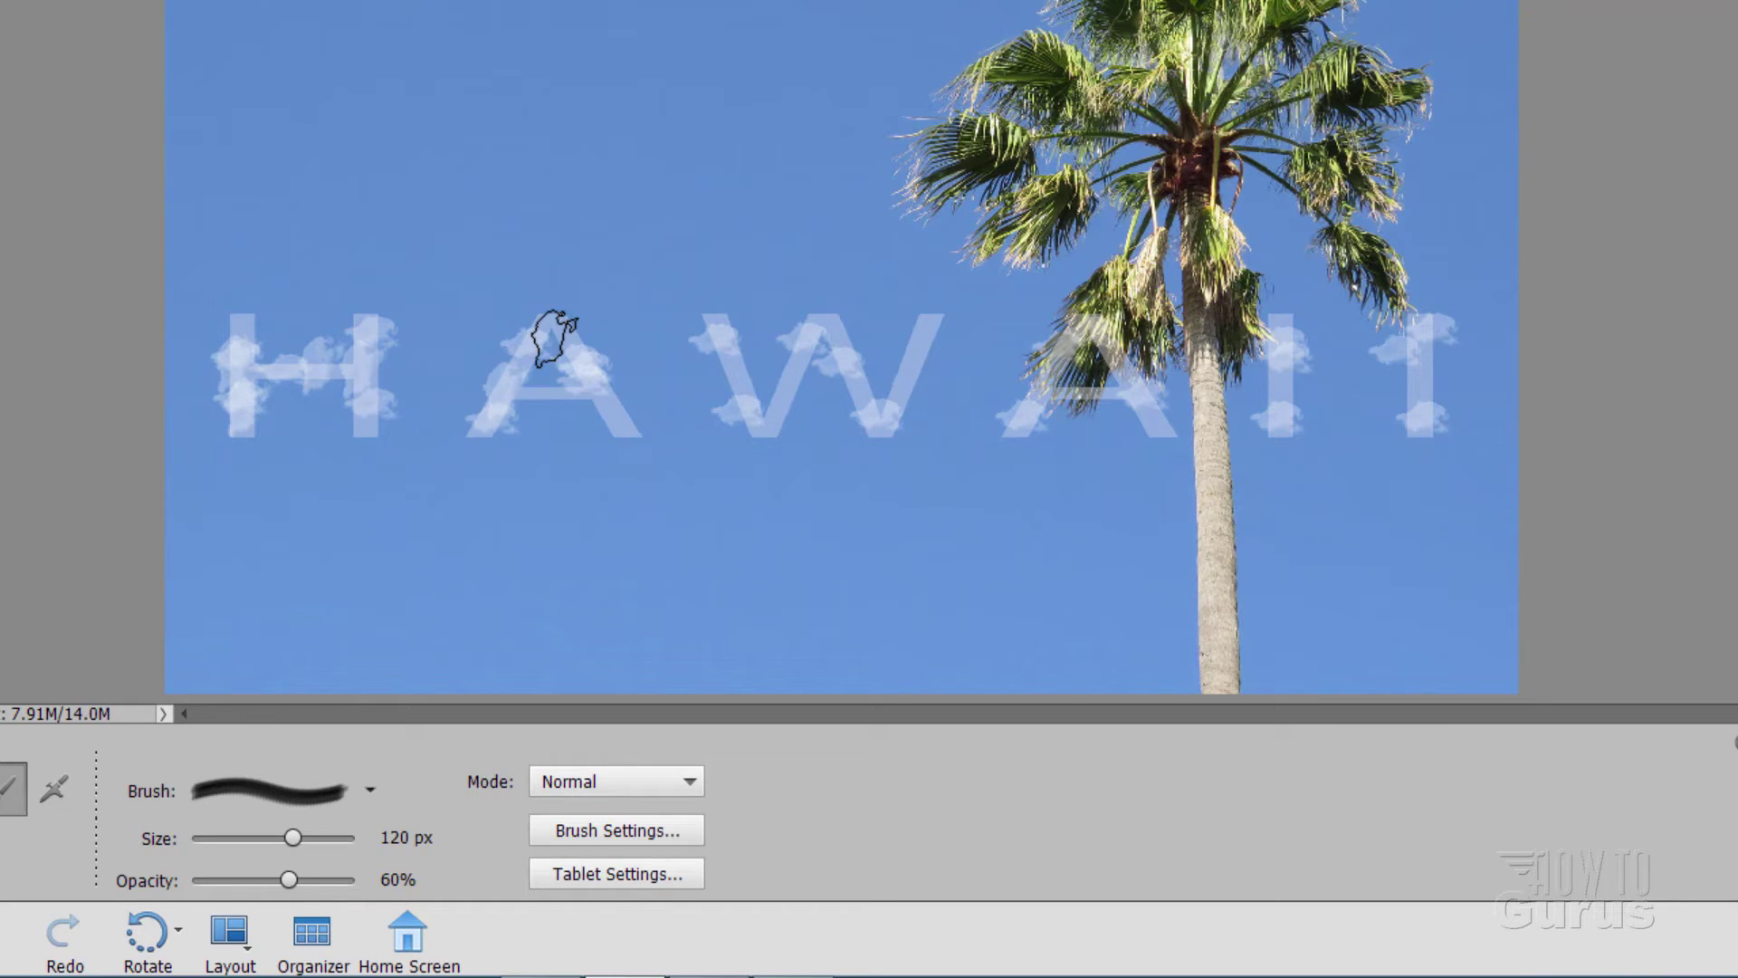
pyautogui.click(552, 338)
pyautogui.click(601, 399)
pyautogui.click(752, 392)
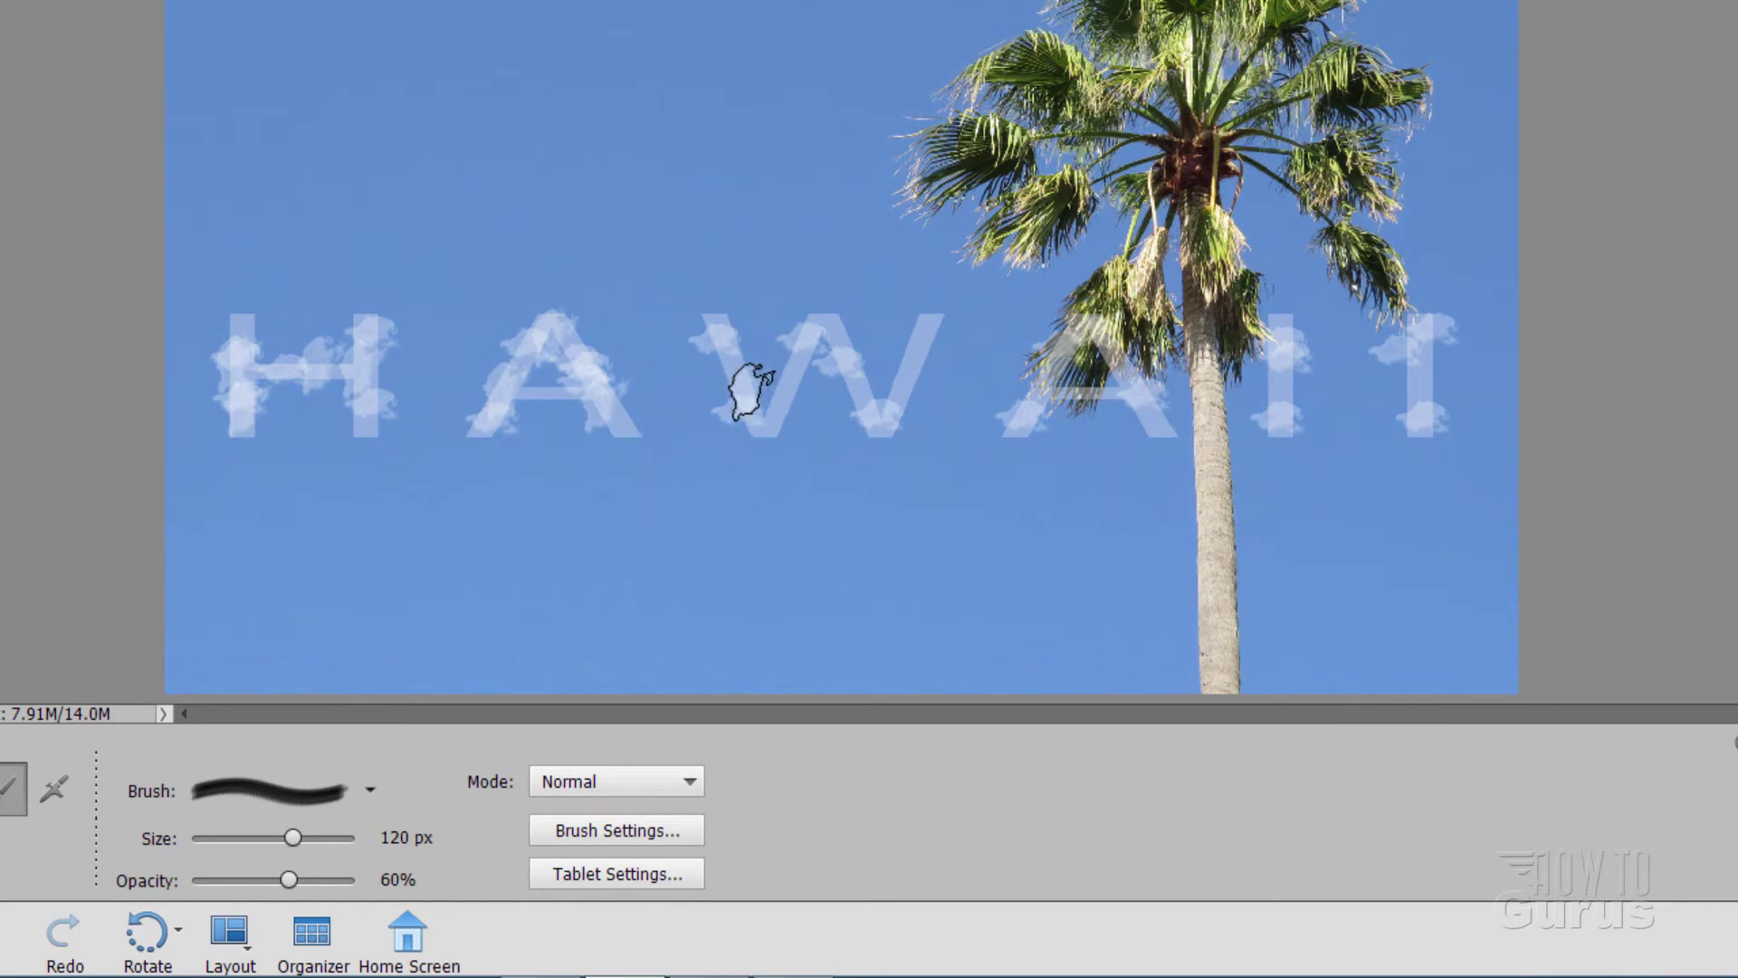
pyautogui.click(820, 344)
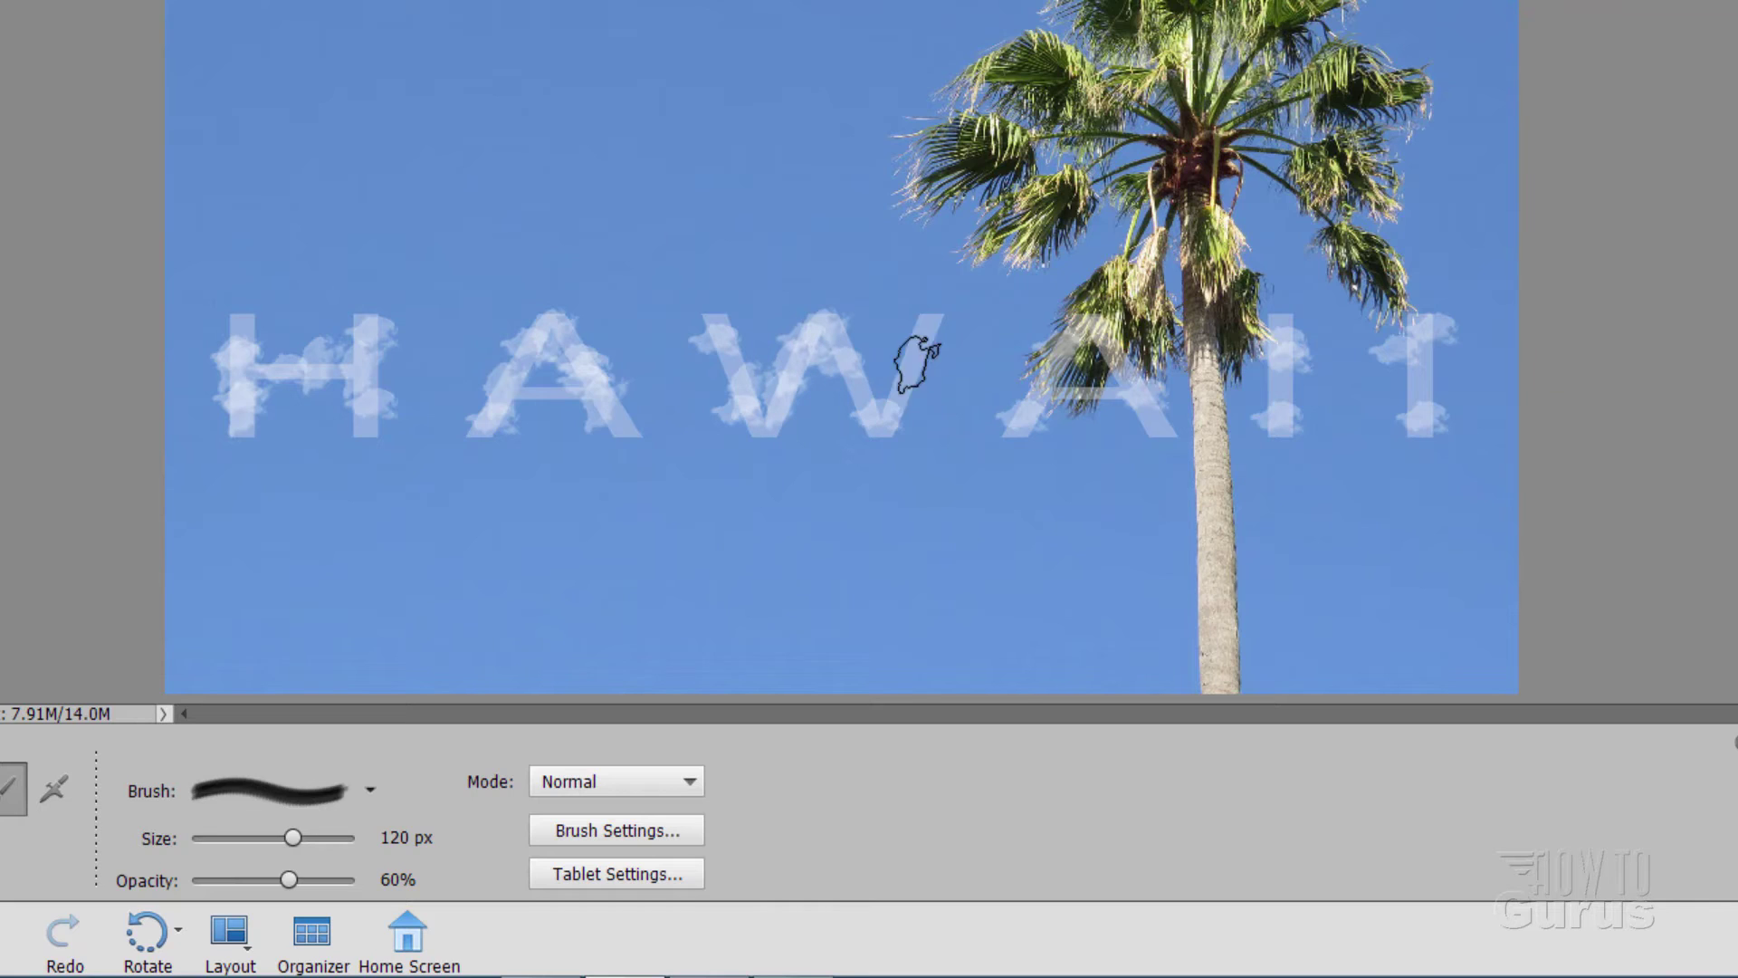
pyautogui.click(906, 398)
pyautogui.click(932, 334)
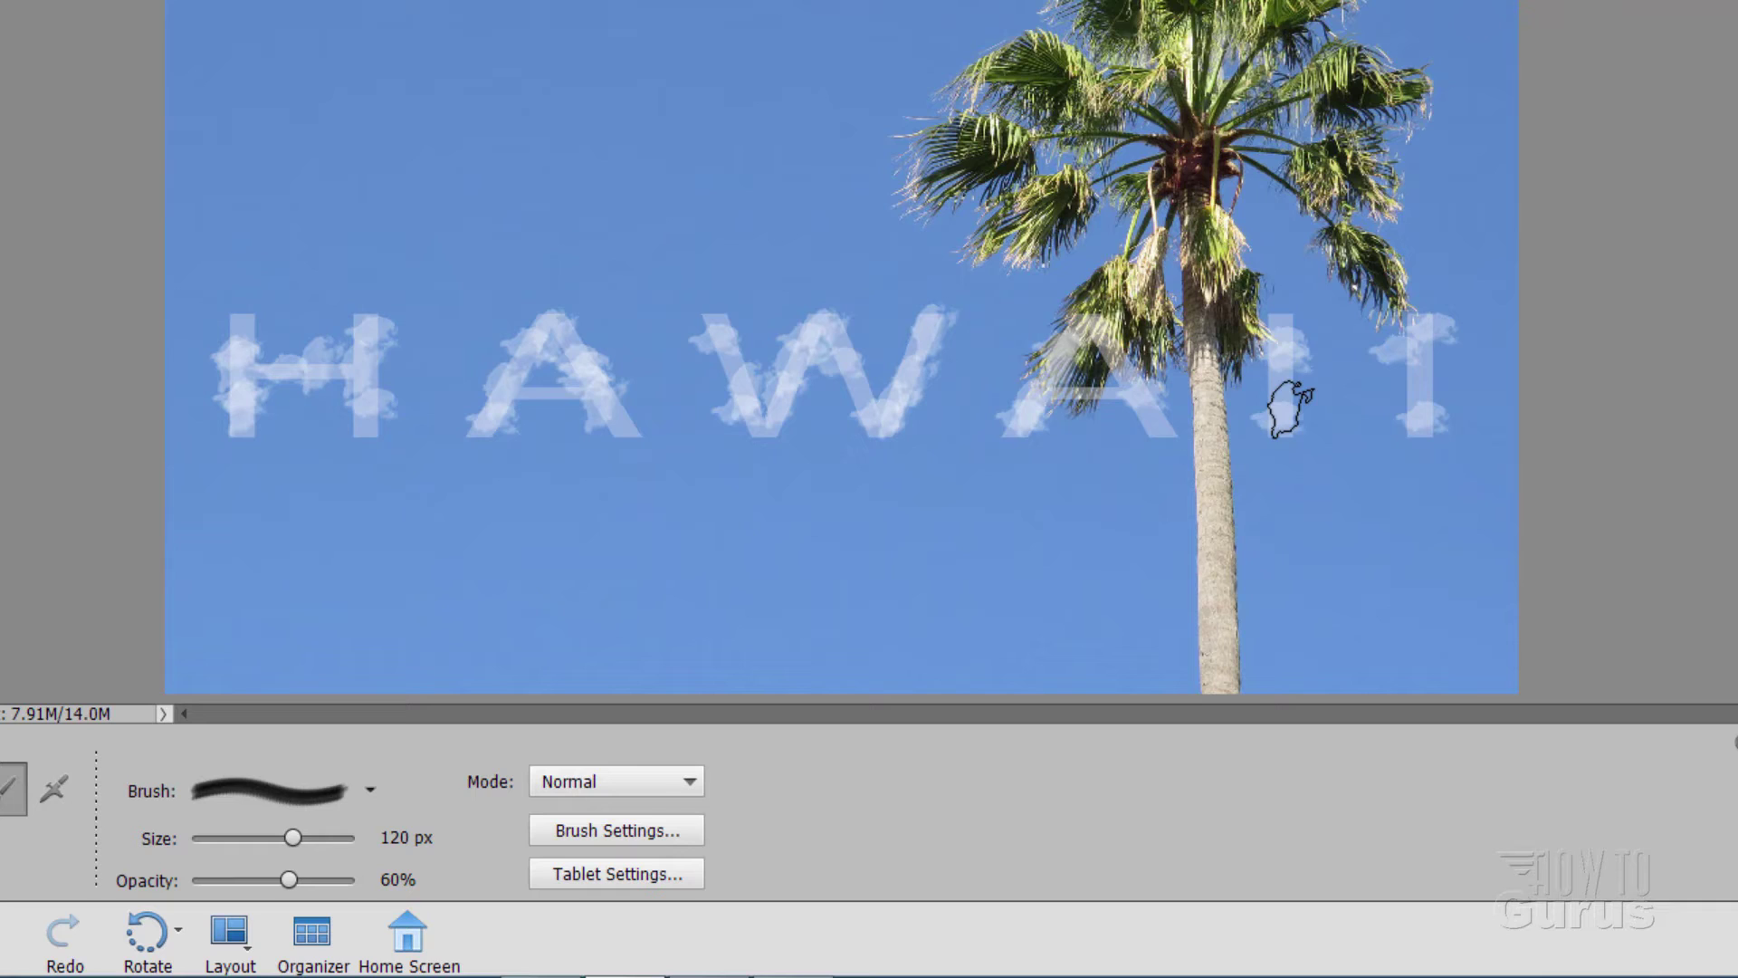
pyautogui.click(1288, 350)
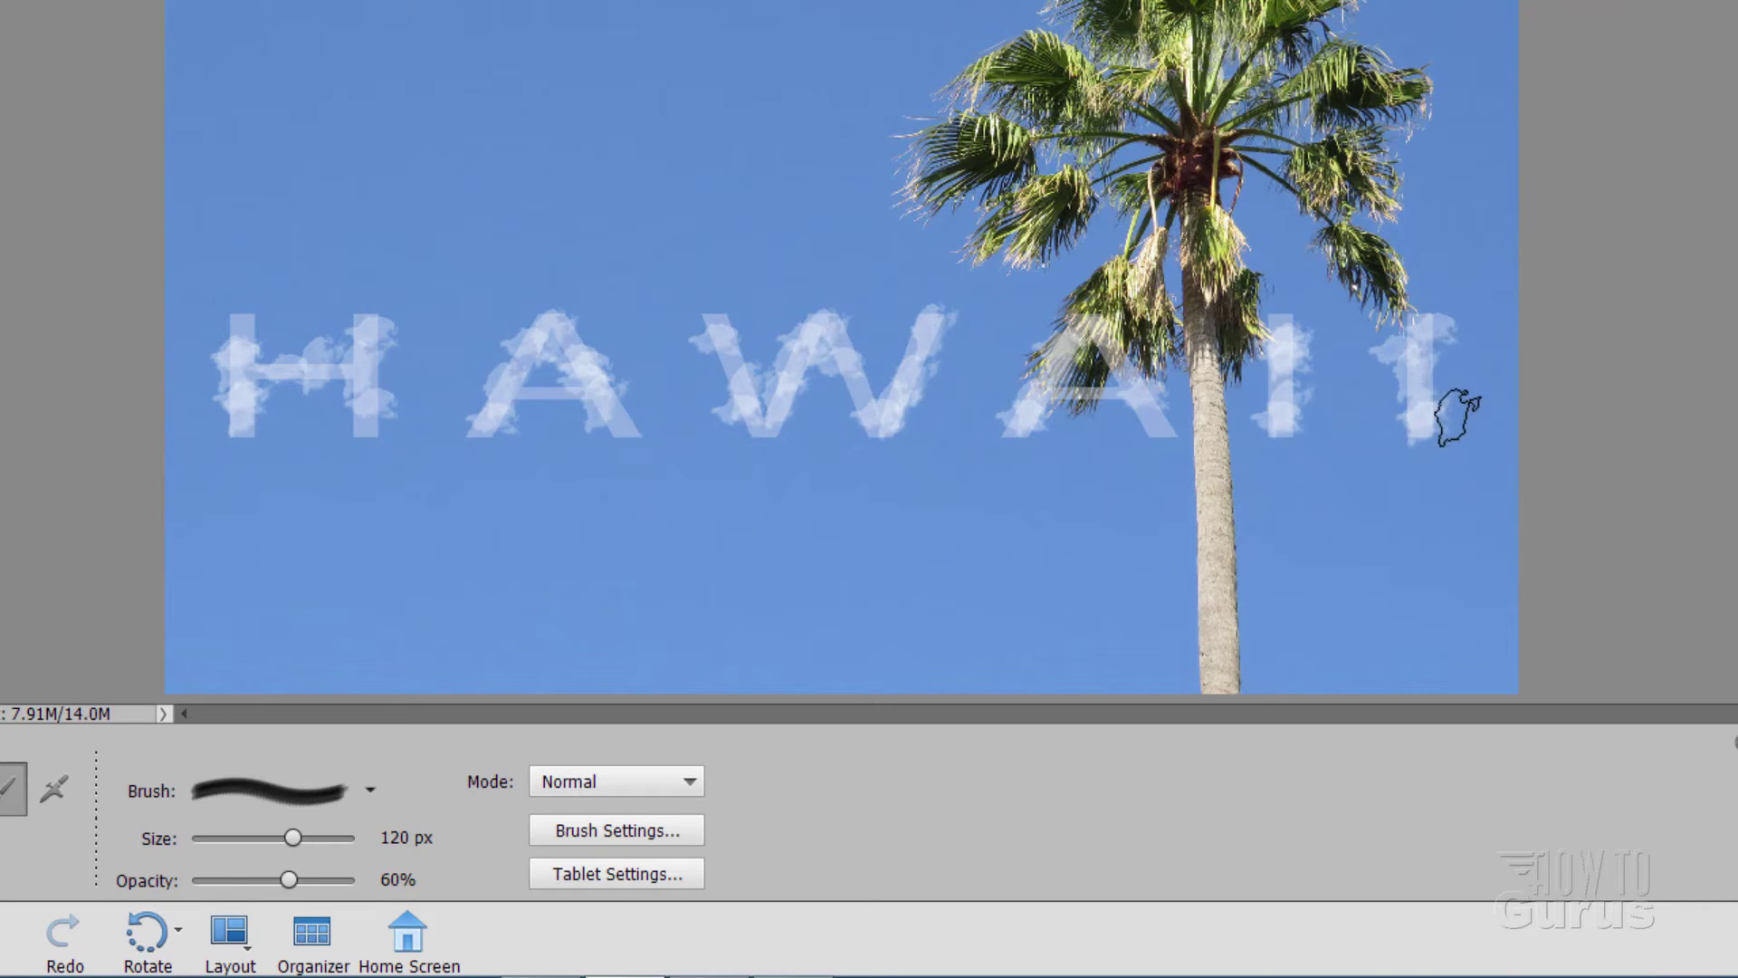
# - Drag cloud texture over the A, the W, the second A, both I's and the H's upper stem
pyautogui.click(670, 829)
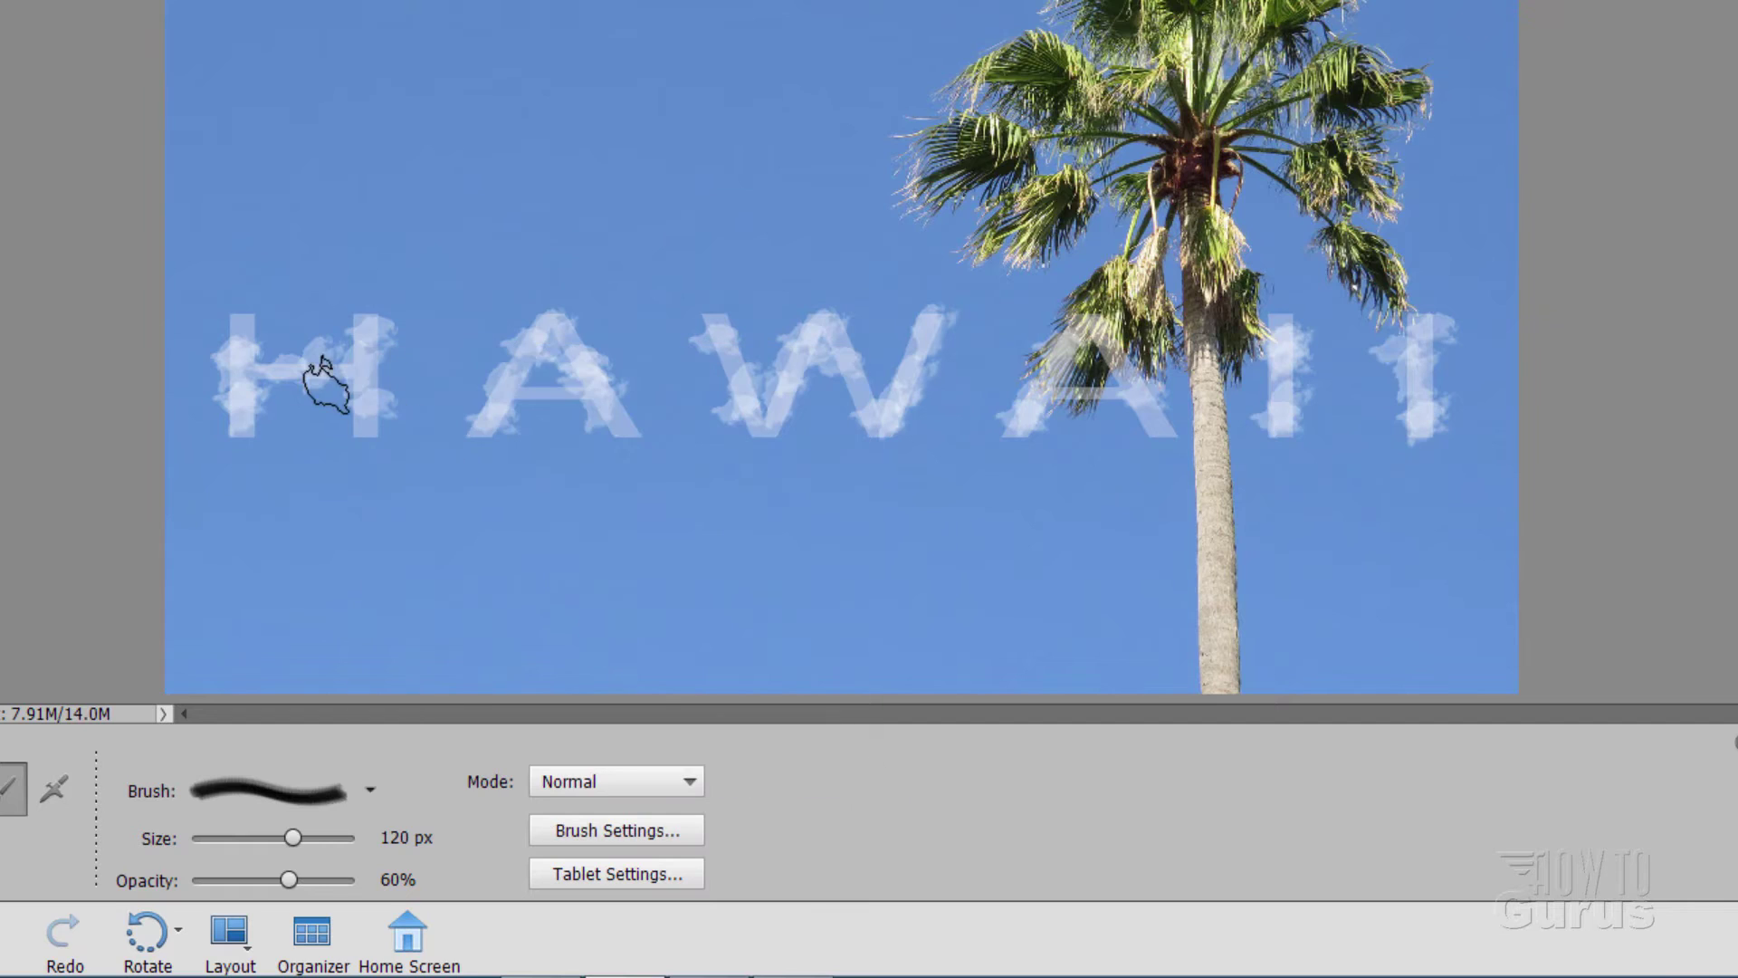
pyautogui.moveTo(484, 390)
pyautogui.mouseDown()
pyautogui.moveTo(517, 345)
pyautogui.moveTo(592, 386)
pyautogui.moveTo(578, 353)
pyautogui.moveTo(632, 412)
pyautogui.moveTo(603, 389)
pyautogui.moveTo(563, 326)
pyautogui.mouseUp()
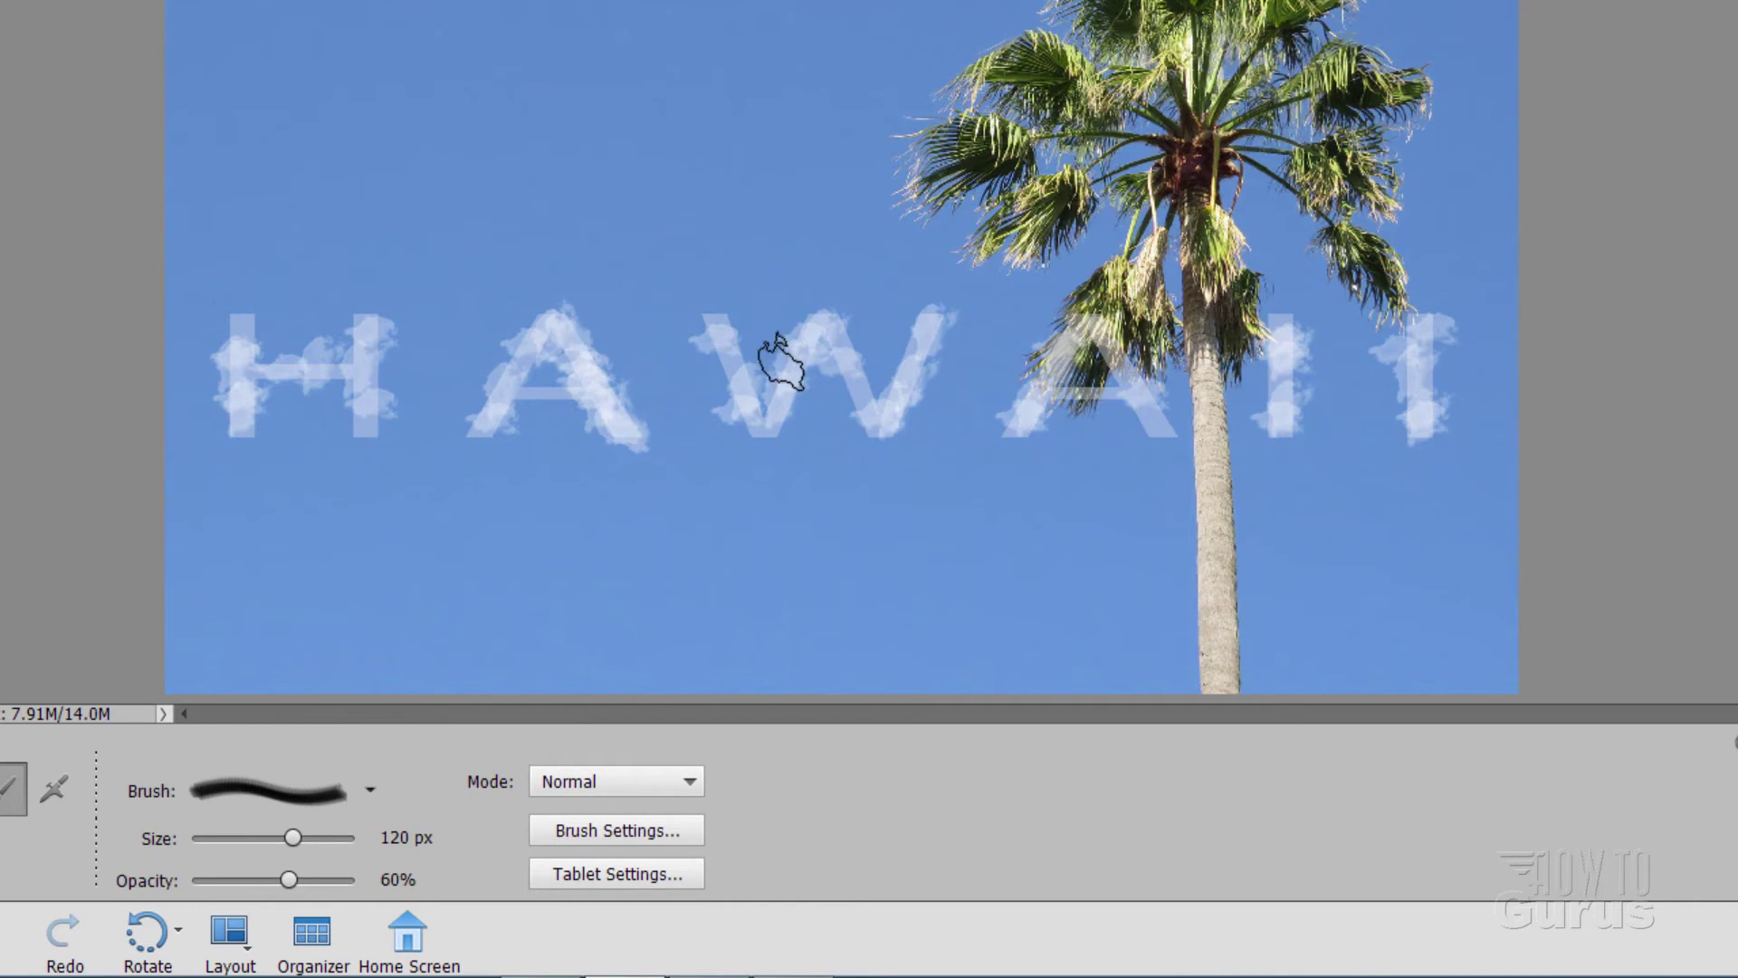
pyautogui.moveTo(742, 375)
pyautogui.mouseDown()
pyautogui.moveTo(728, 307)
pyautogui.moveTo(743, 360)
pyautogui.moveTo(820, 431)
pyautogui.moveTo(861, 367)
pyautogui.moveTo(848, 337)
pyautogui.moveTo(884, 376)
pyautogui.moveTo(858, 385)
pyautogui.moveTo(858, 335)
pyautogui.moveTo(859, 362)
pyautogui.moveTo(830, 307)
pyautogui.mouseUp()
pyautogui.moveTo(1048, 406)
pyautogui.mouseDown()
pyautogui.moveTo(1160, 373)
pyautogui.moveTo(1121, 338)
pyautogui.moveTo(1156, 420)
pyautogui.mouseUp()
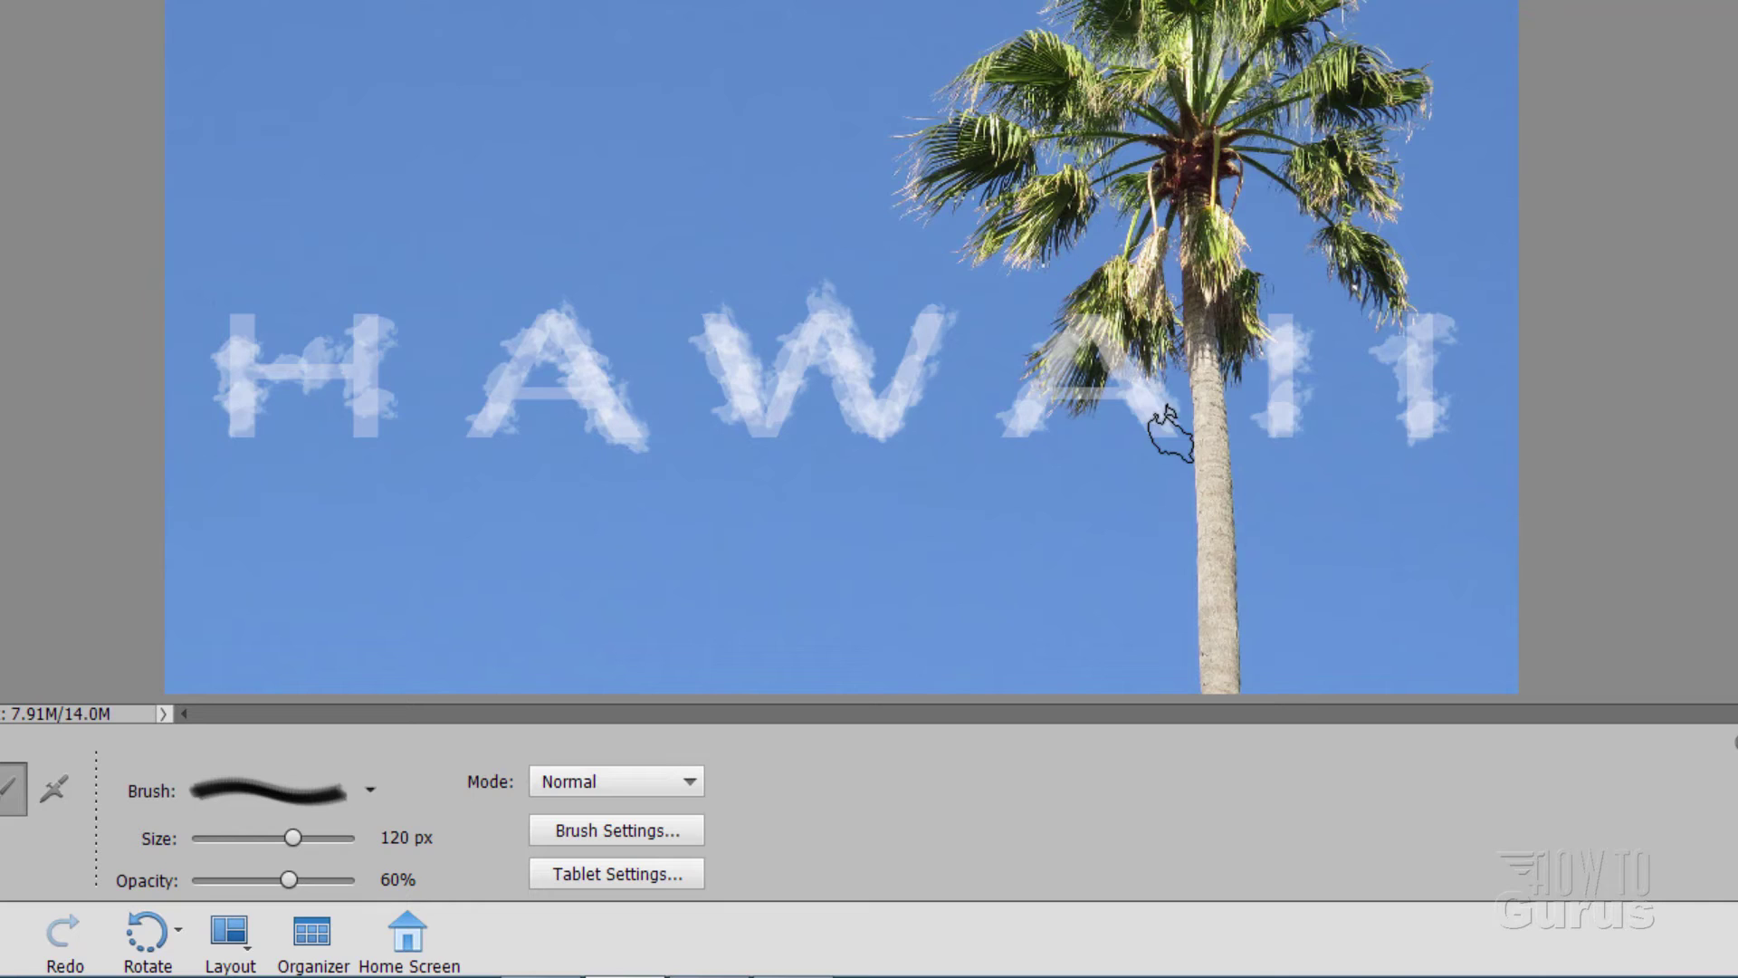
pyautogui.moveTo(1299, 427)
pyautogui.mouseDown()
pyautogui.moveTo(1277, 319)
pyautogui.moveTo(1345, 349)
pyautogui.moveTo(1403, 341)
pyautogui.moveTo(1415, 314)
pyautogui.moveTo(1409, 364)
pyautogui.mouseUp()
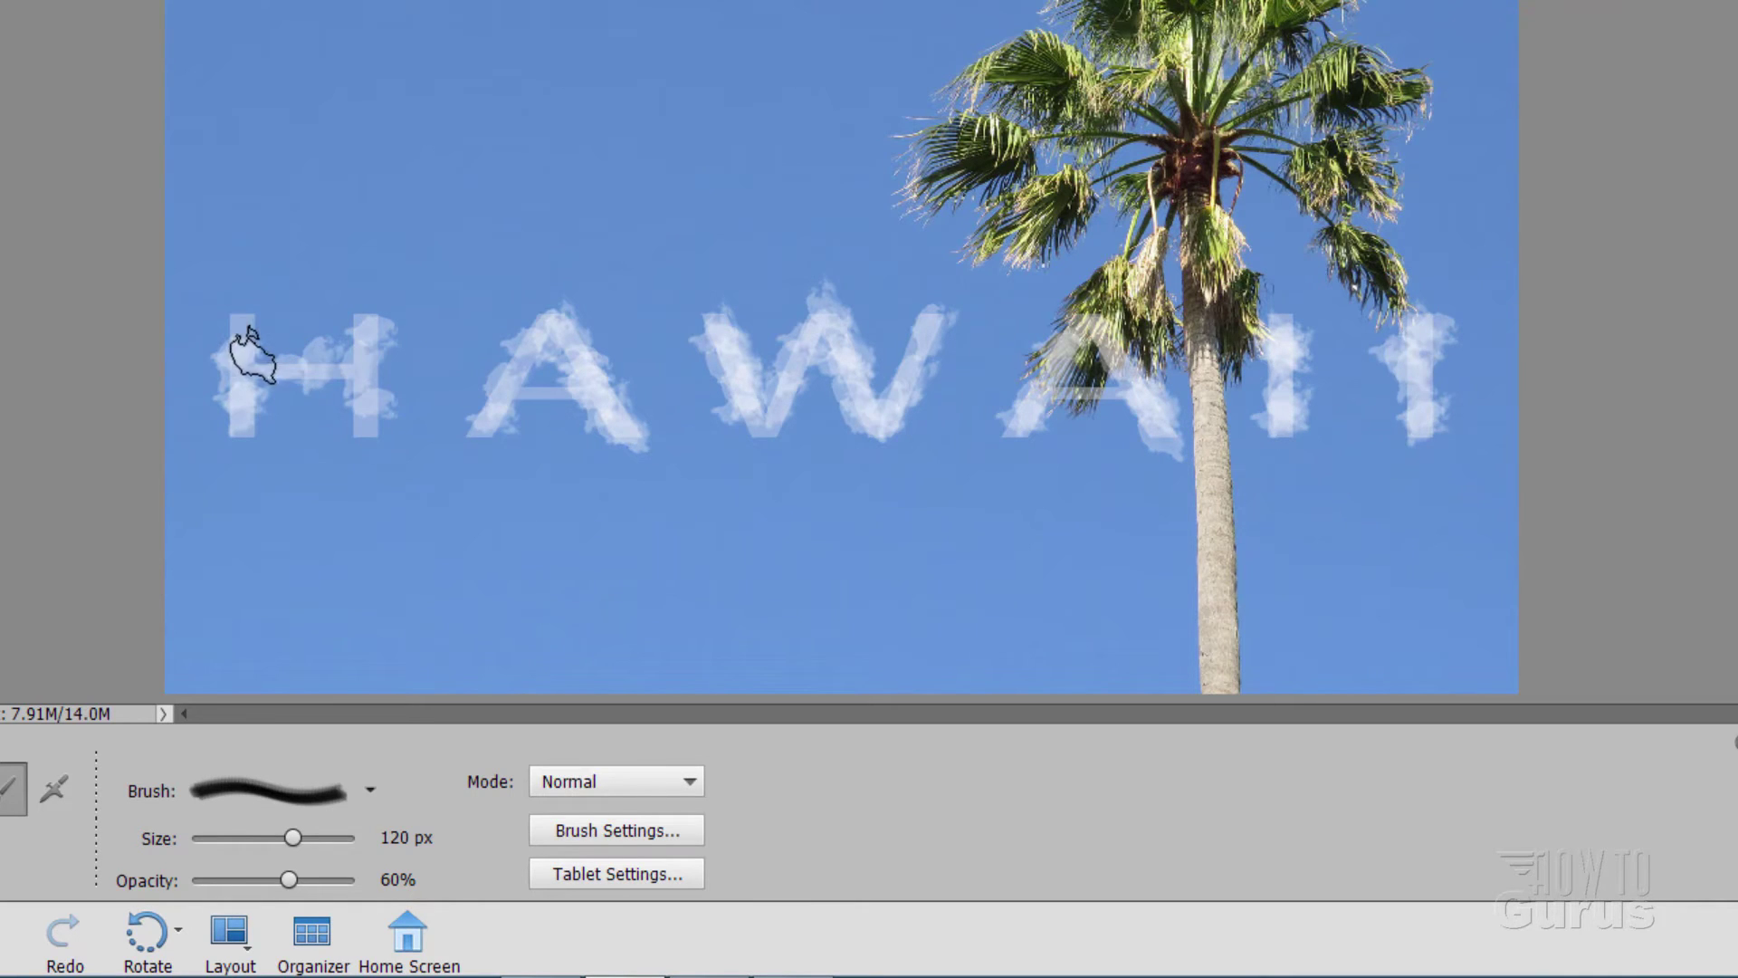
pyautogui.moveTo(237, 339); pyautogui.dragTo(233, 349)
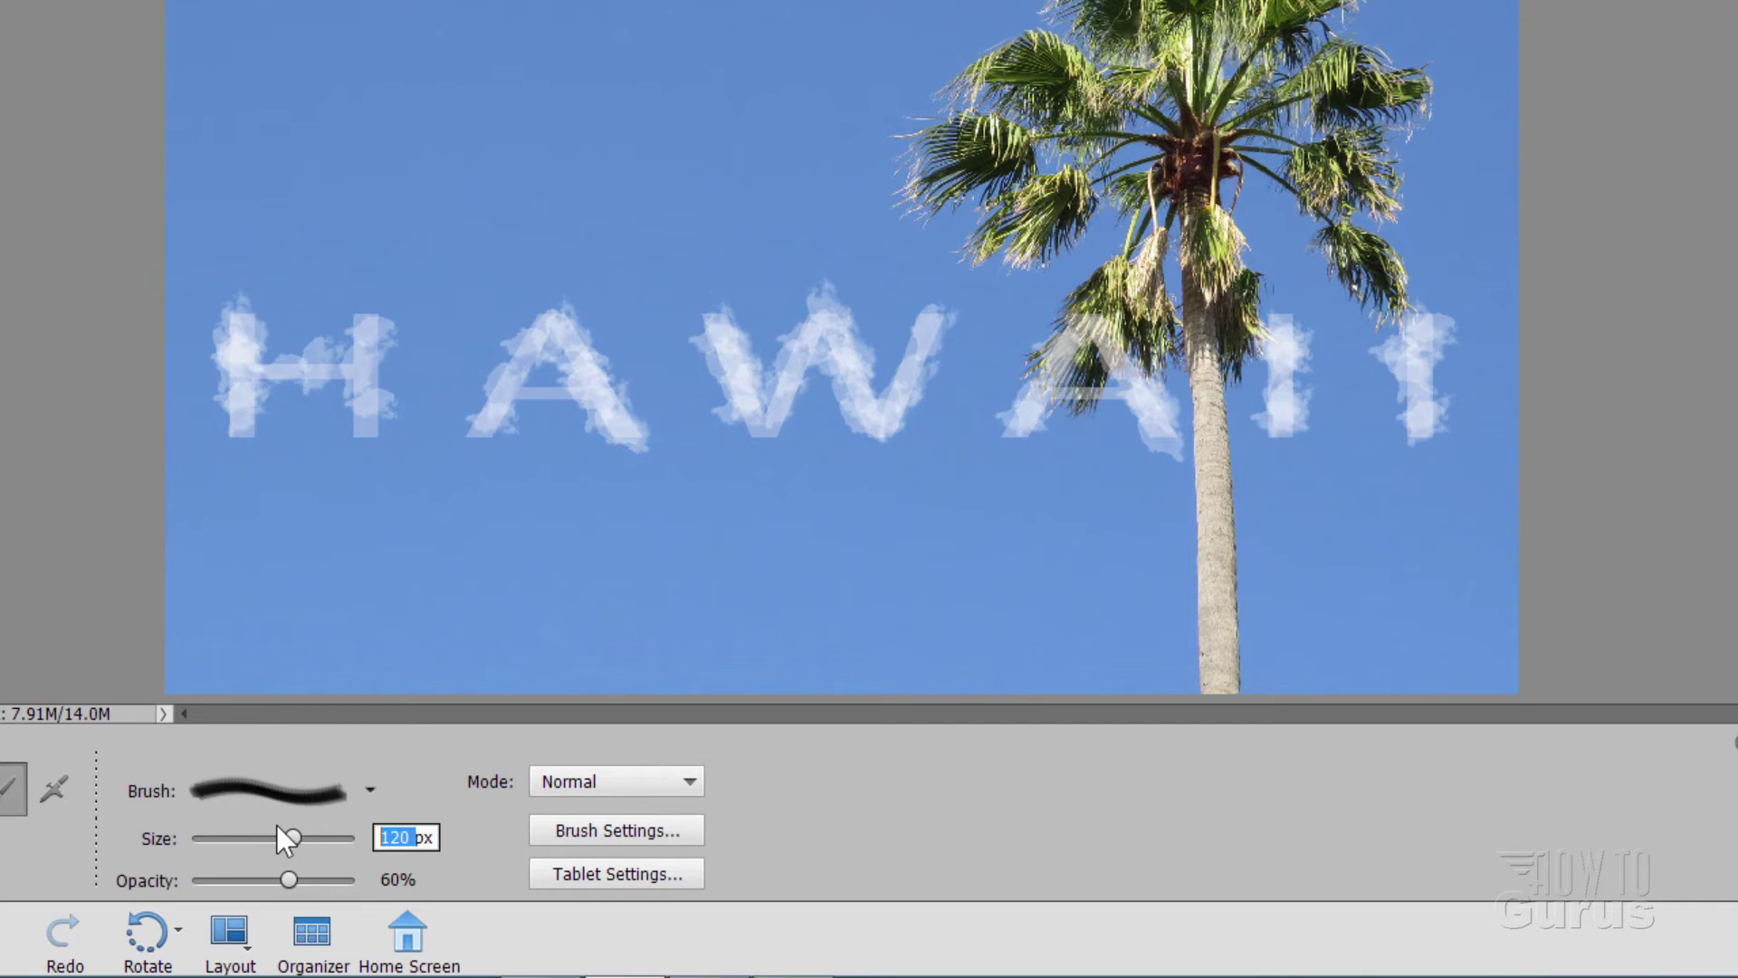
# - Set the cloud brush to 75 px with a -174° tip angle
pyautogui.write('75')
pyautogui.click(683, 828)
pyautogui.moveTo(694, 688); pyautogui.dragTo(694, 707)
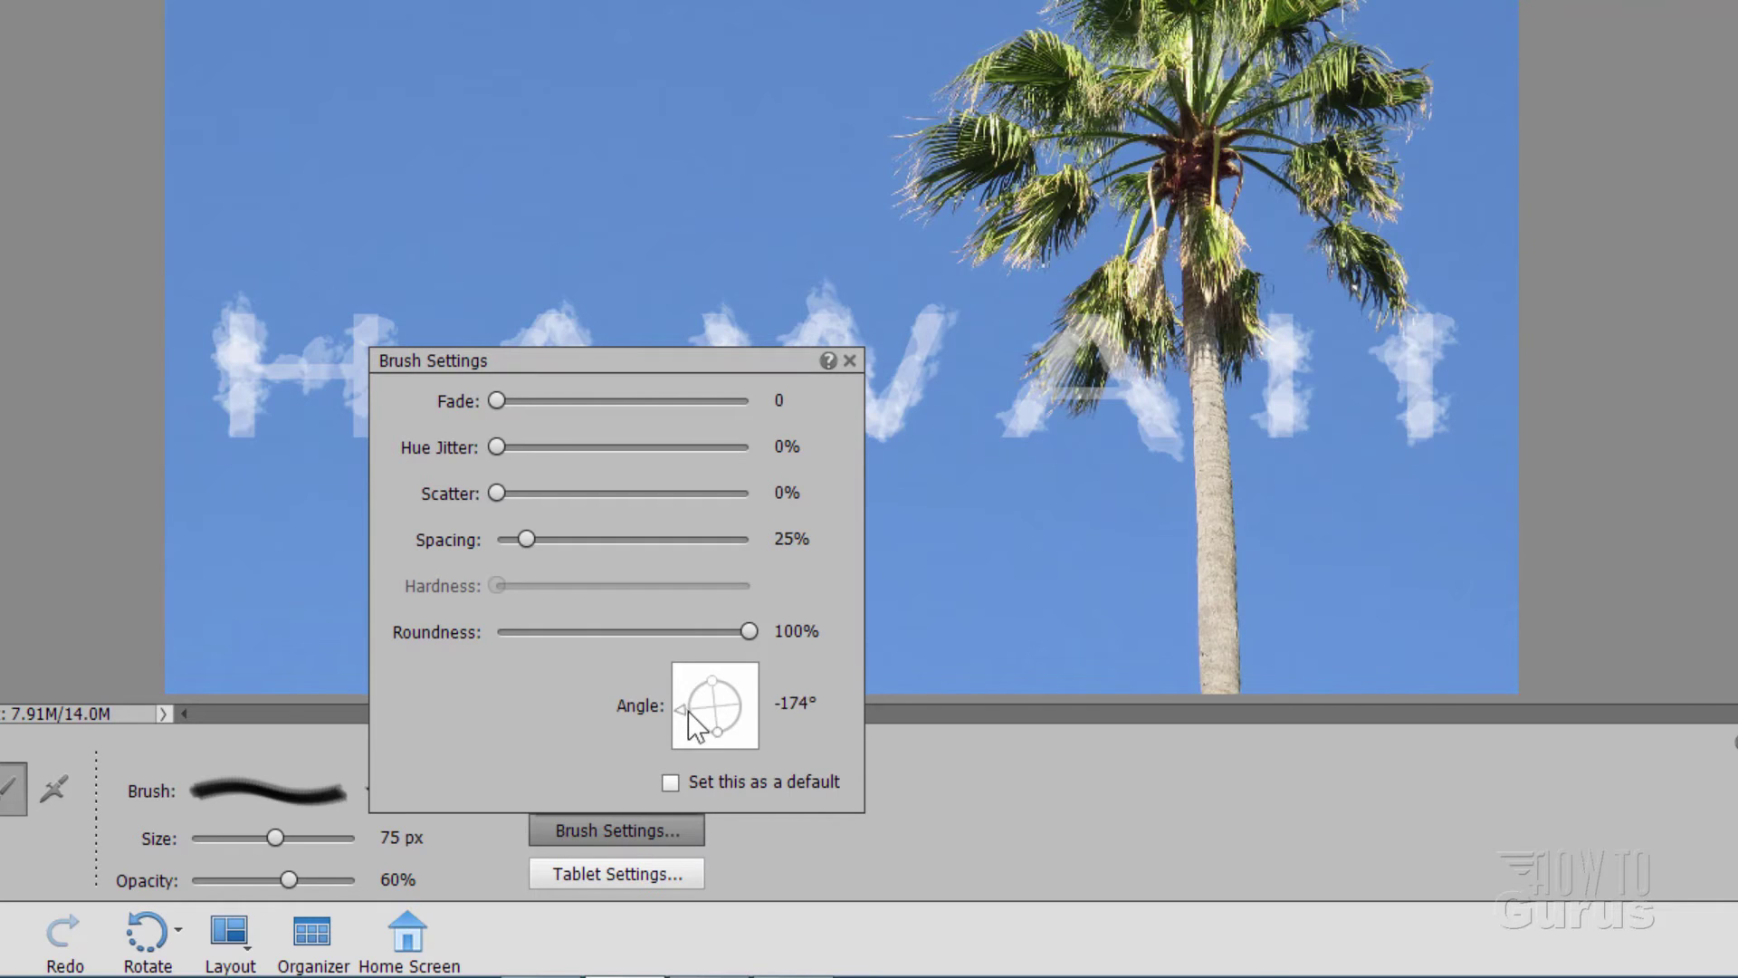
pyautogui.click(920, 747)
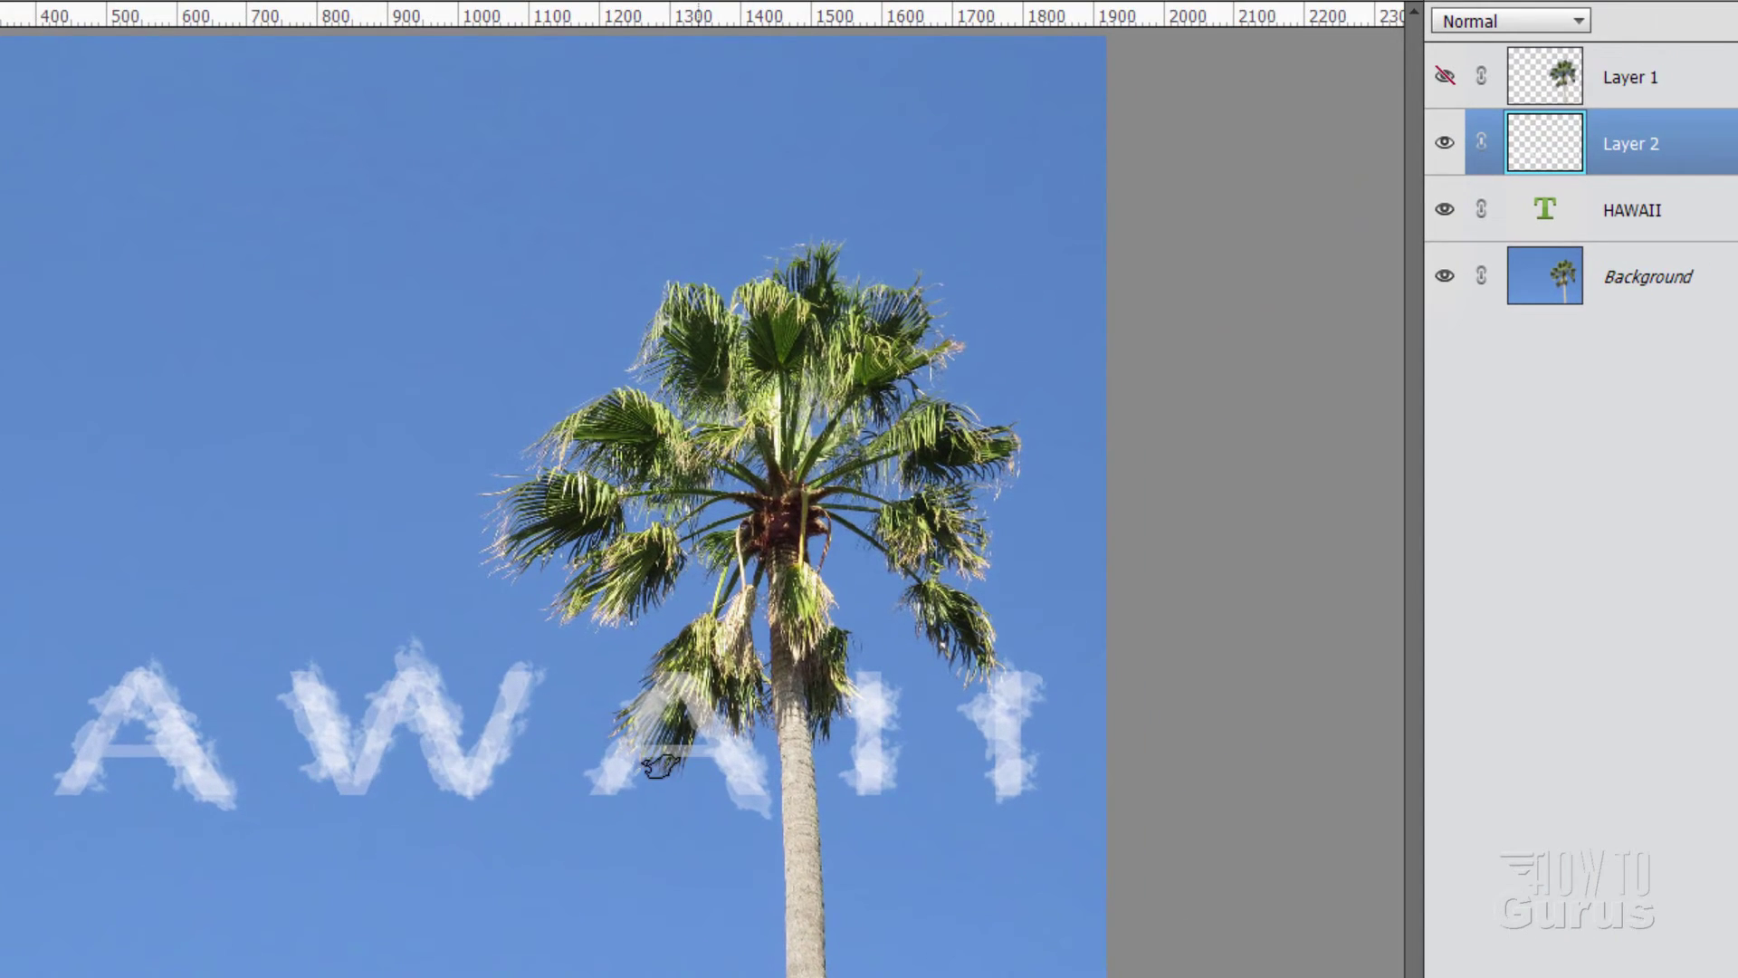
# - Check the clouds by toggling the HAWAII text layer, then smudge the H, A, W and first I clouds fuller
pyautogui.click(1445, 211)
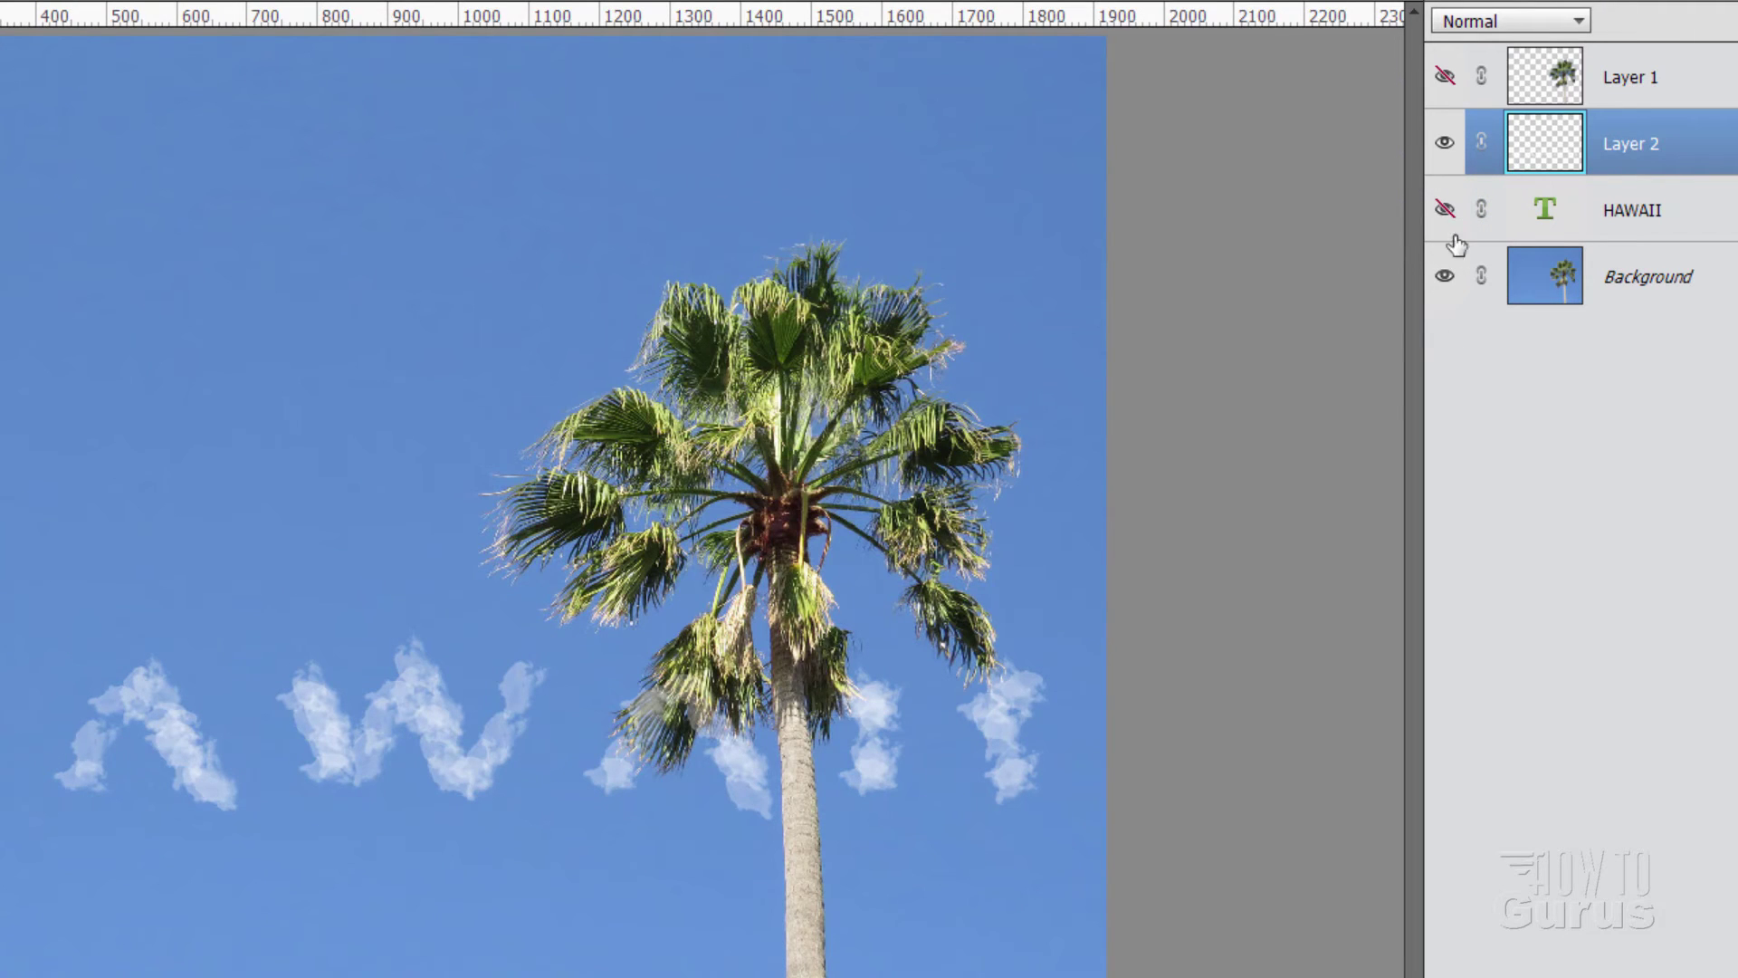
pyautogui.click(1445, 211)
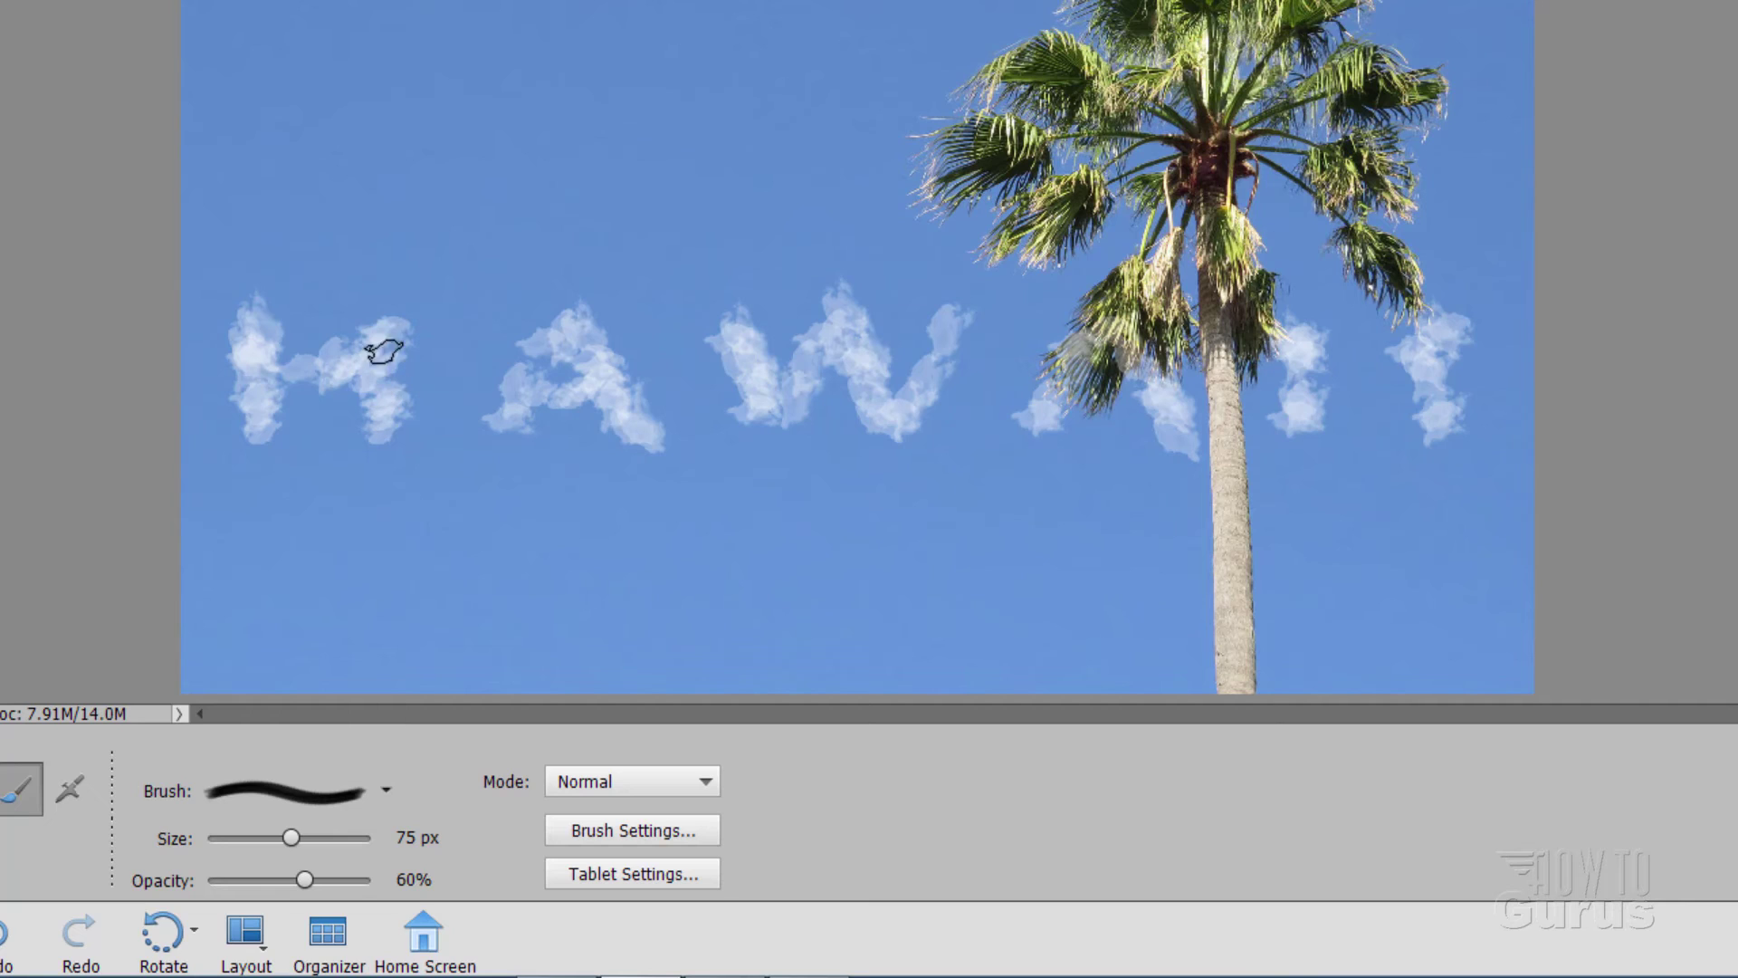
pyautogui.moveTo(380, 306); pyautogui.dragTo(387, 348)
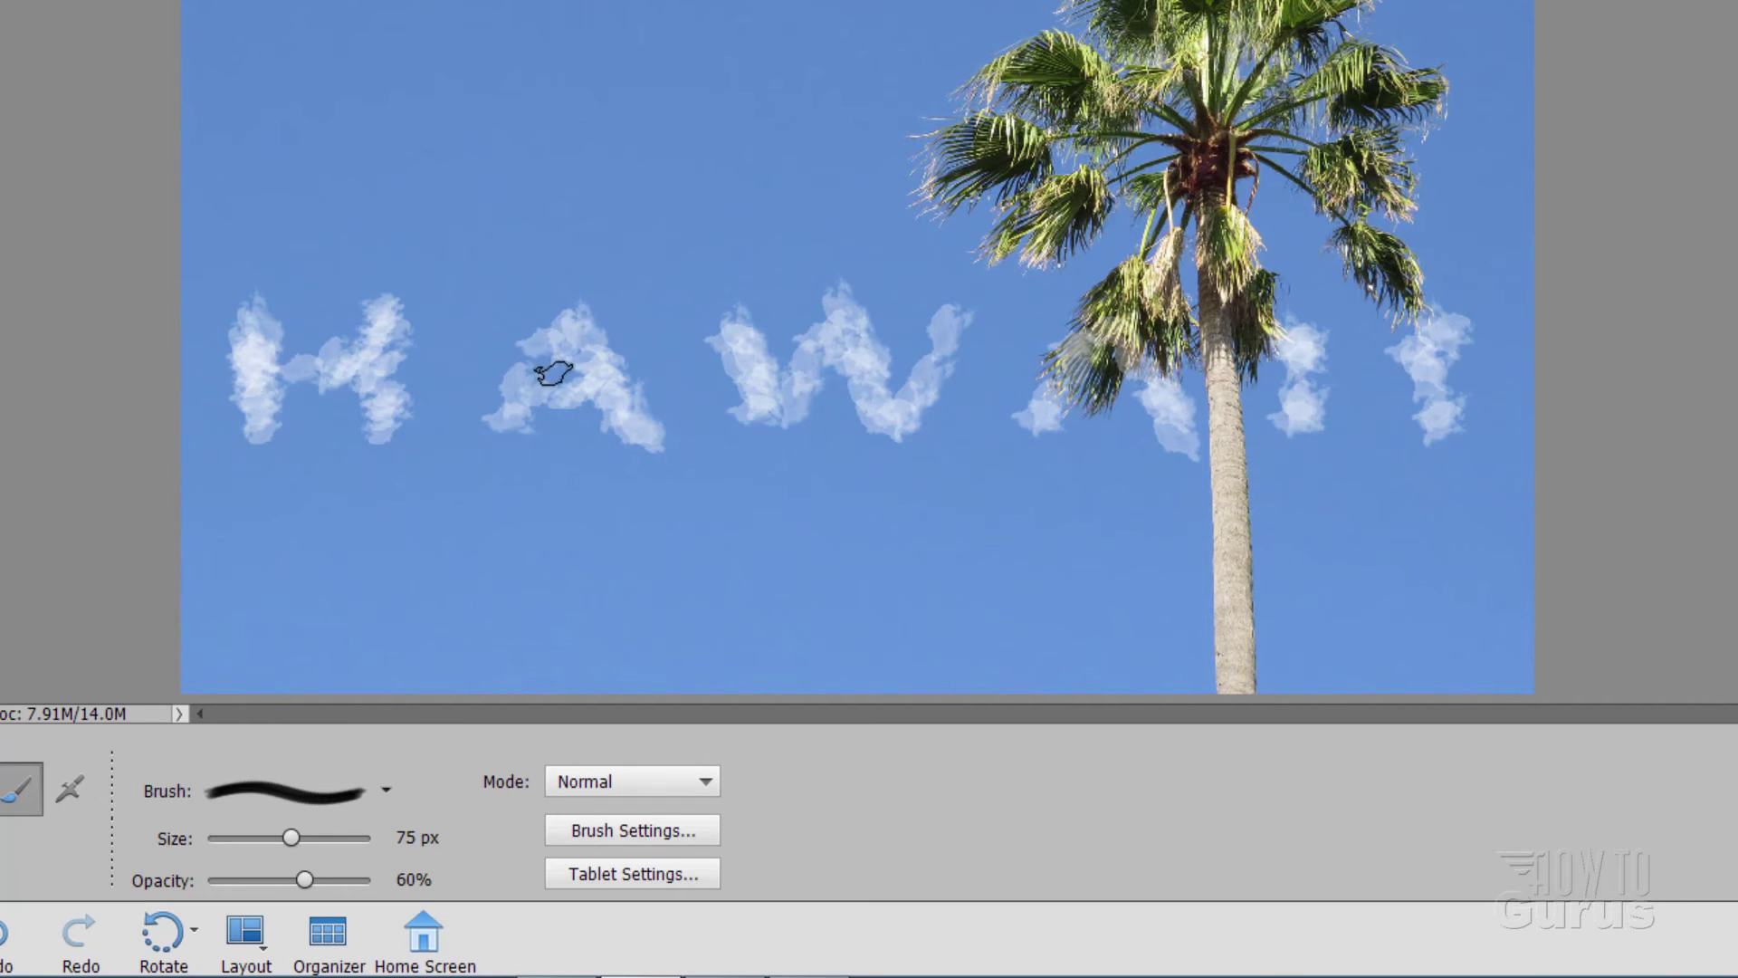
pyautogui.moveTo(530, 392); pyautogui.dragTo(521, 421)
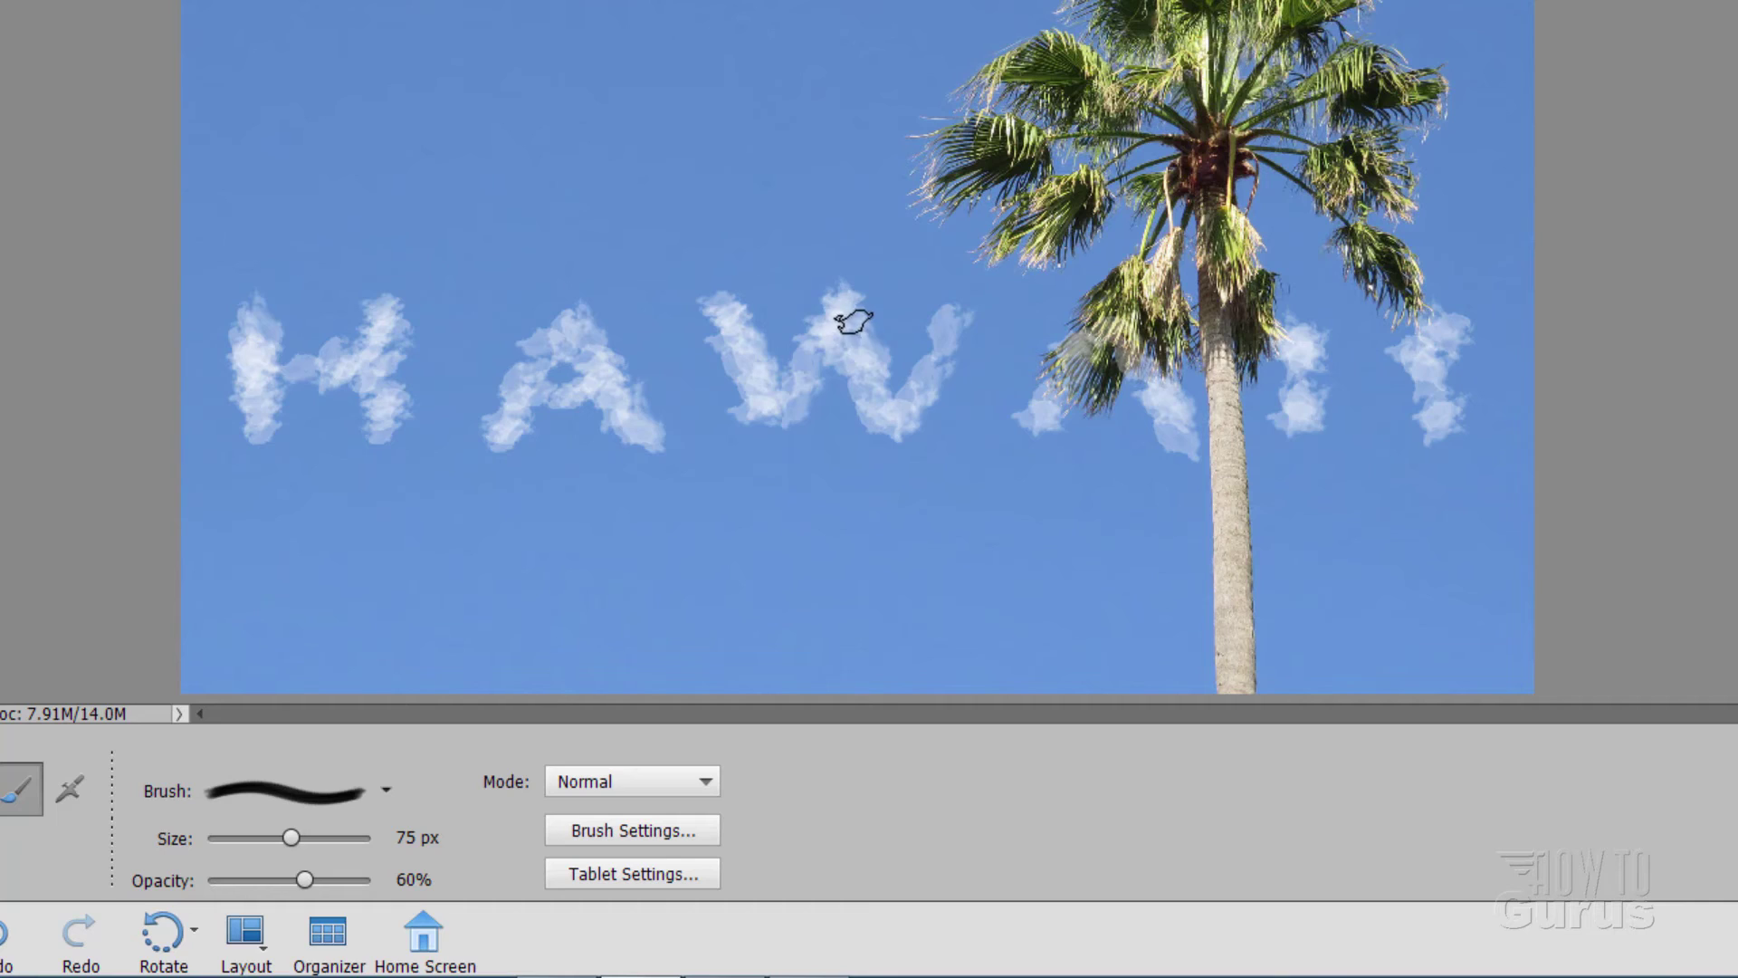
pyautogui.moveTo(969, 337); pyautogui.dragTo(962, 352)
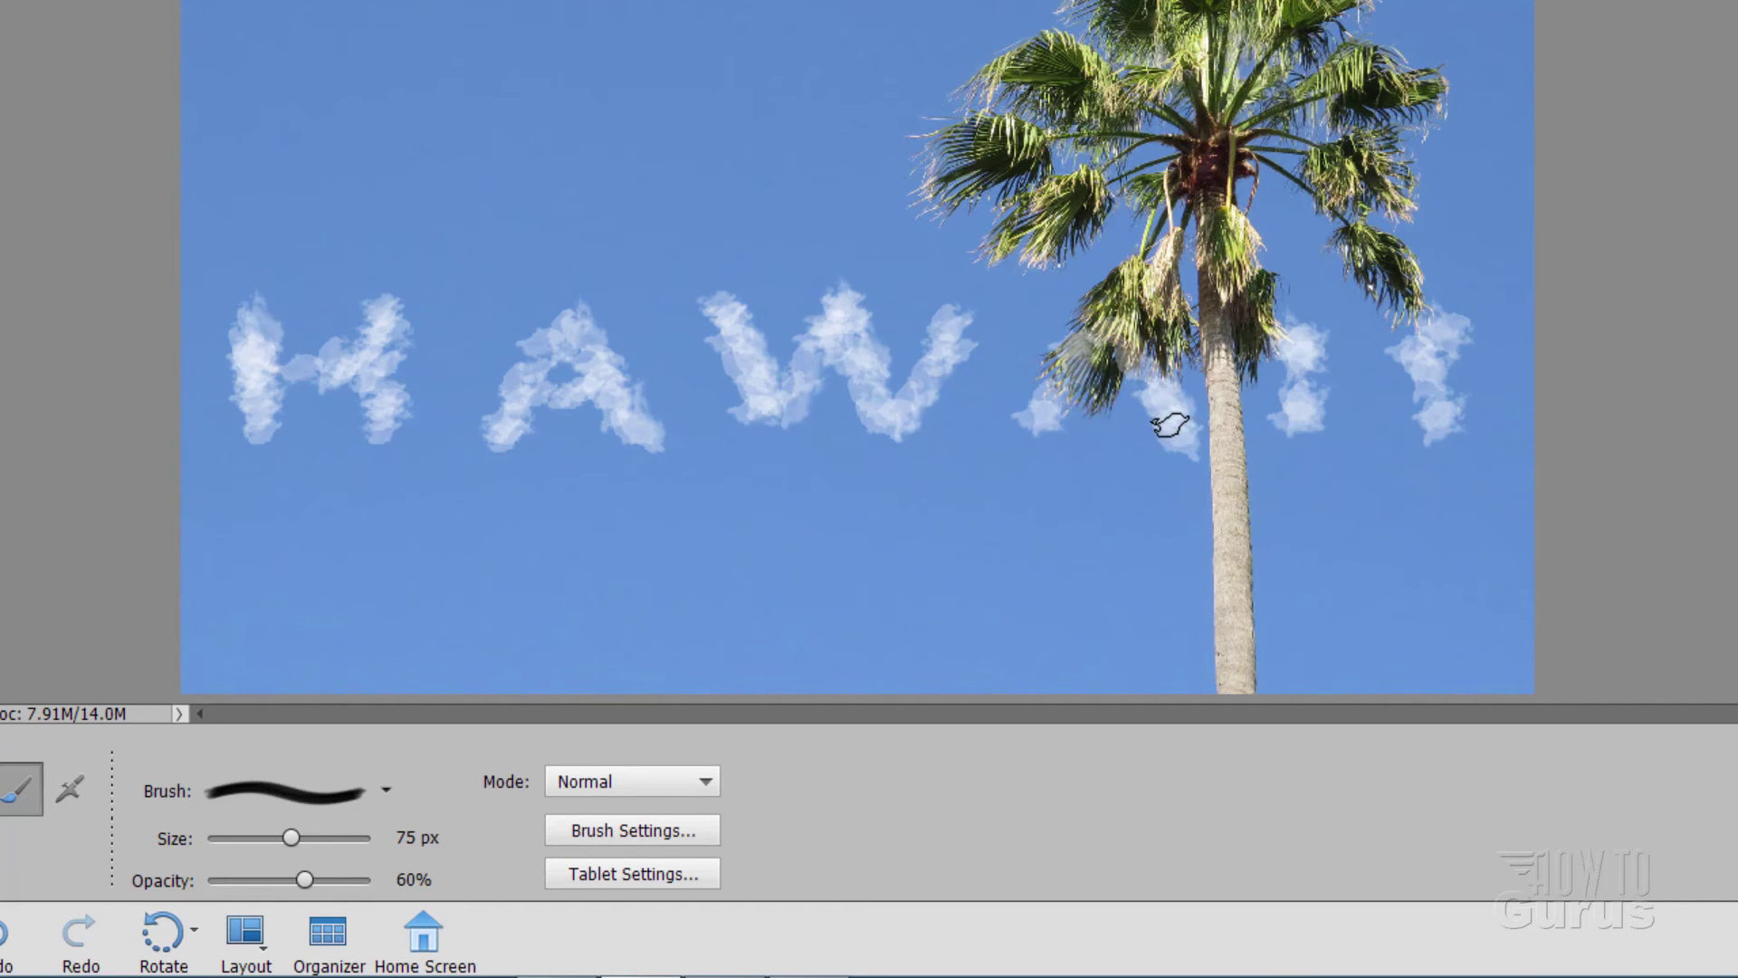
pyautogui.moveTo(1032, 417); pyautogui.dragTo(1056, 380)
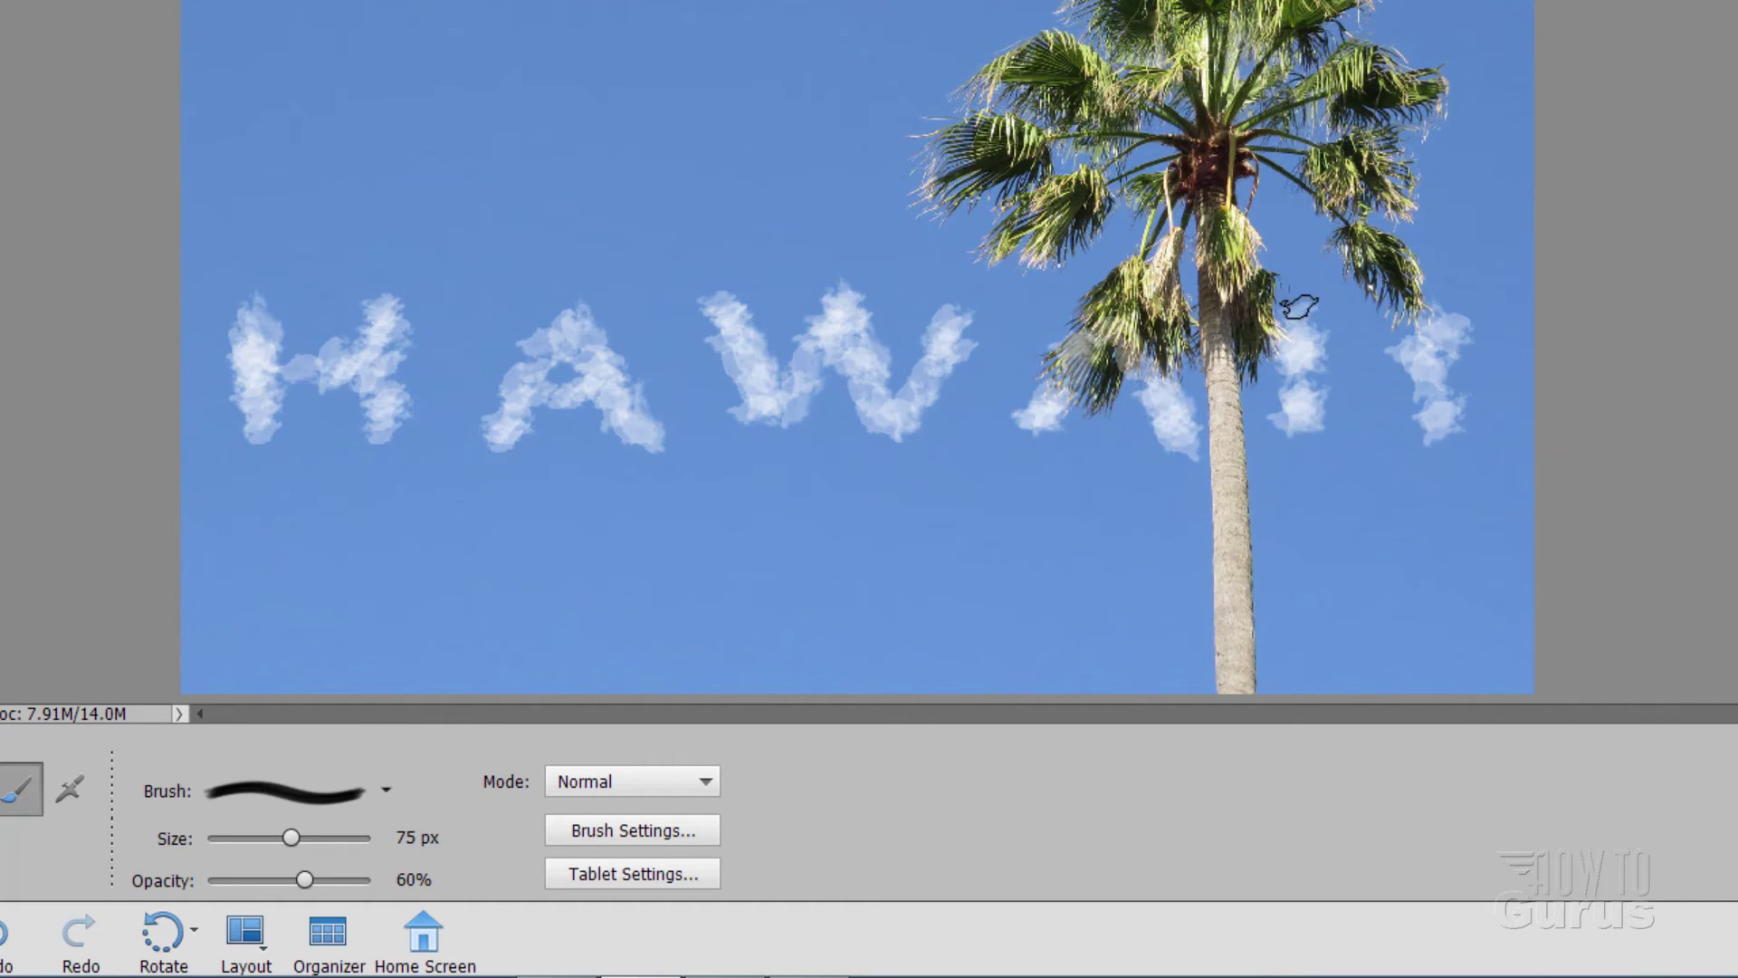
pyautogui.moveTo(1290, 295); pyautogui.dragTo(1295, 286)
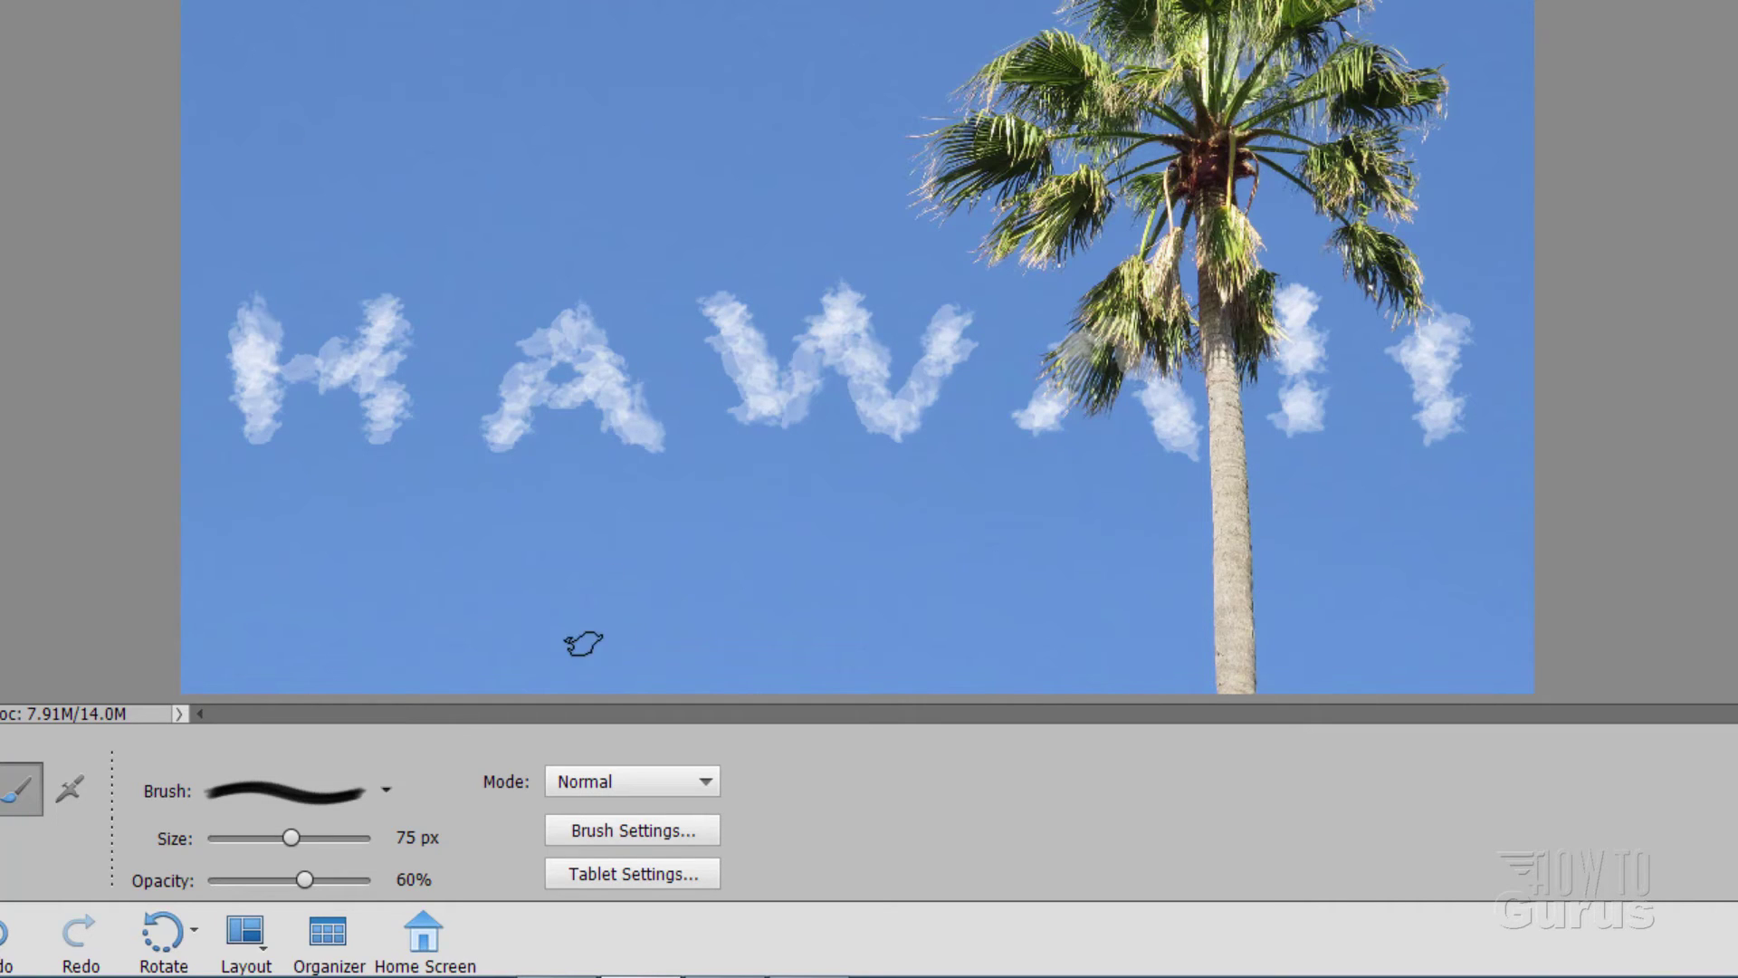
pyautogui.click(675, 829)
# - Set the cloud brush angle to -88° and its size to 90 px
pyautogui.moveTo(726, 736); pyautogui.dragTo(729, 747)
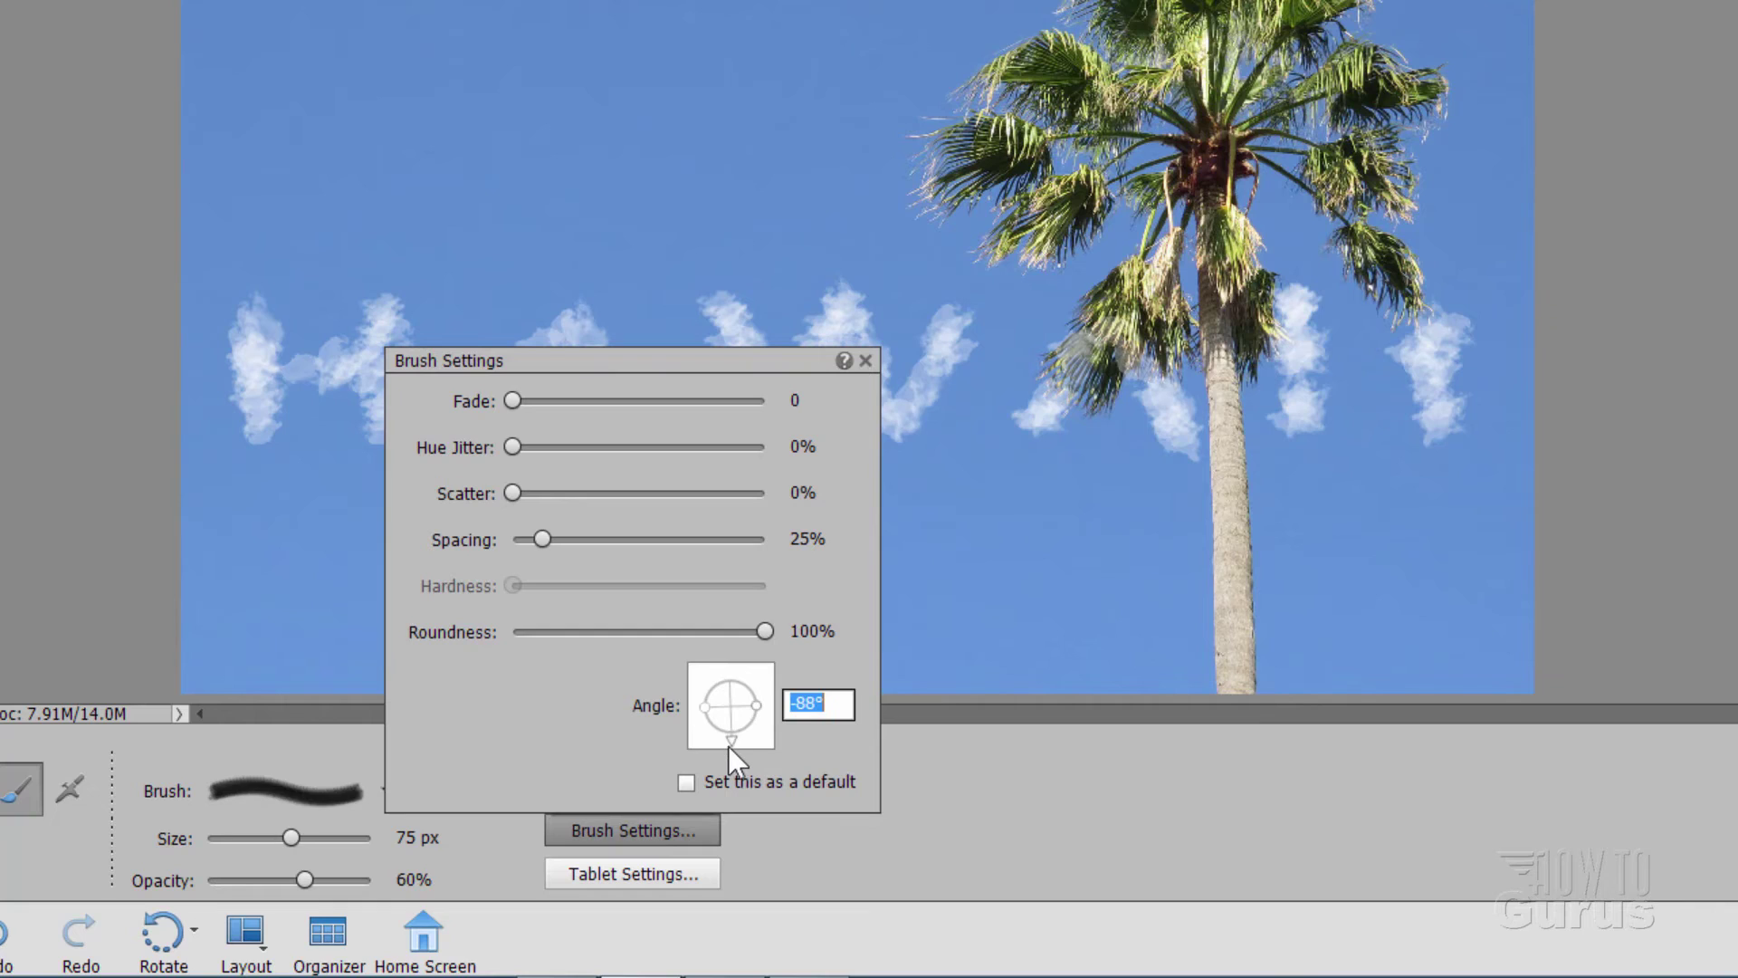
pyautogui.click(407, 844)
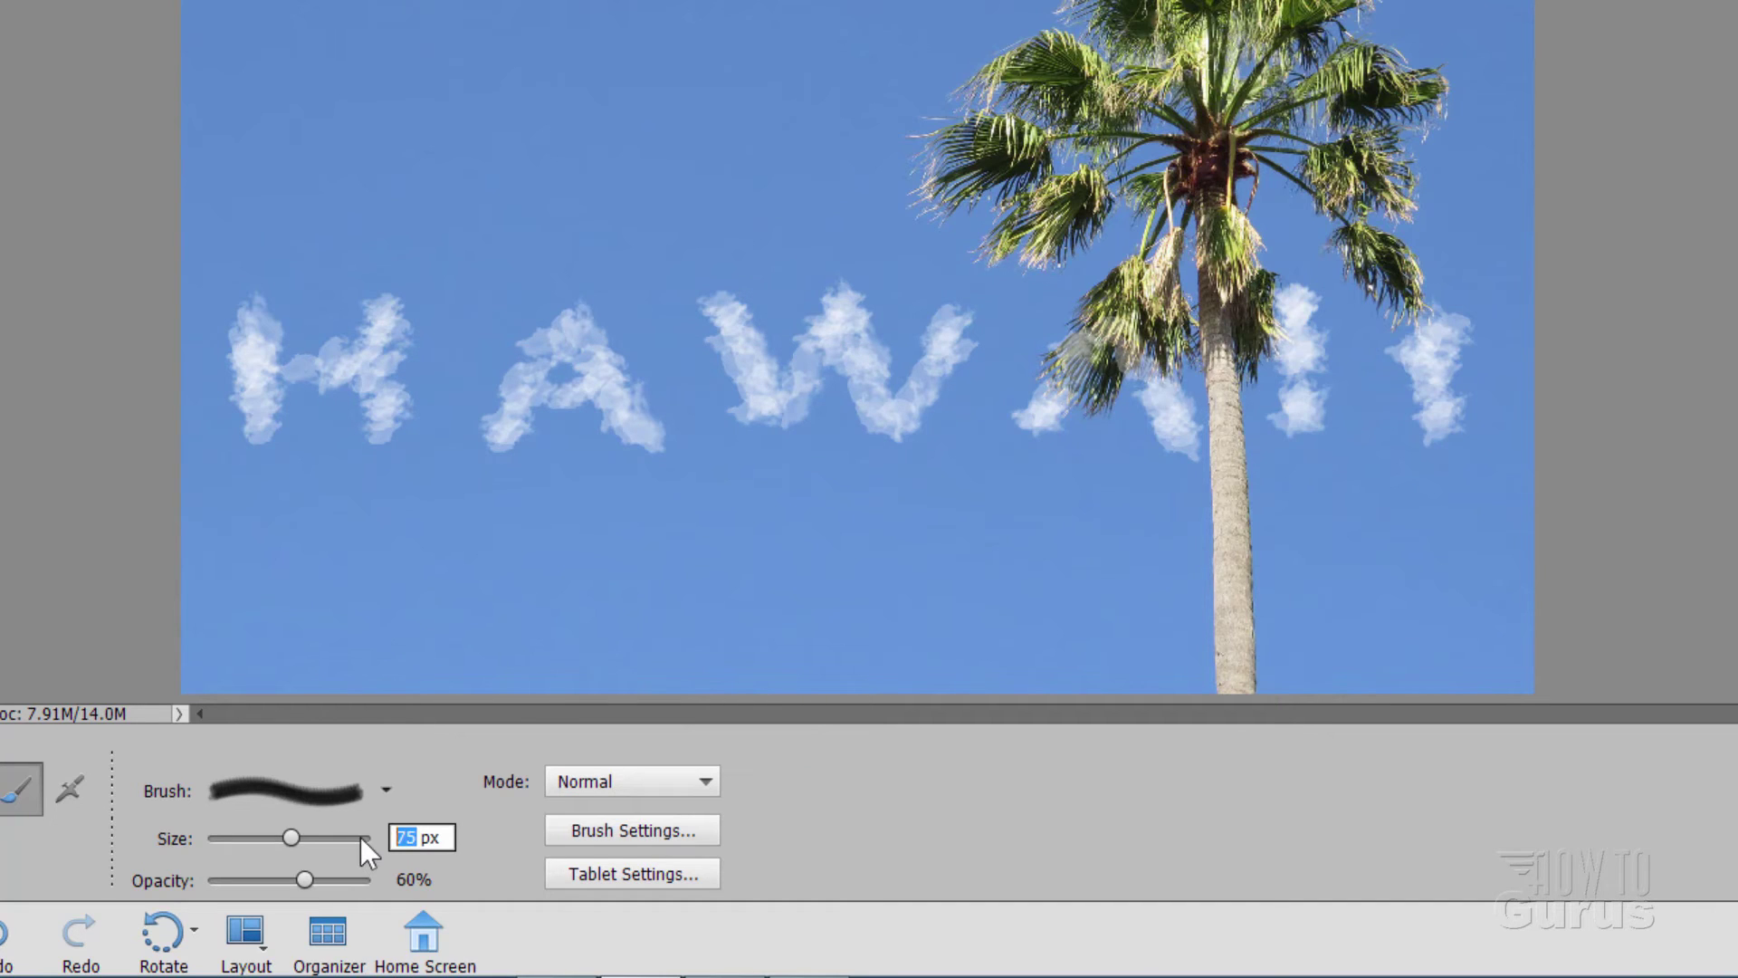
pyautogui.write('90')
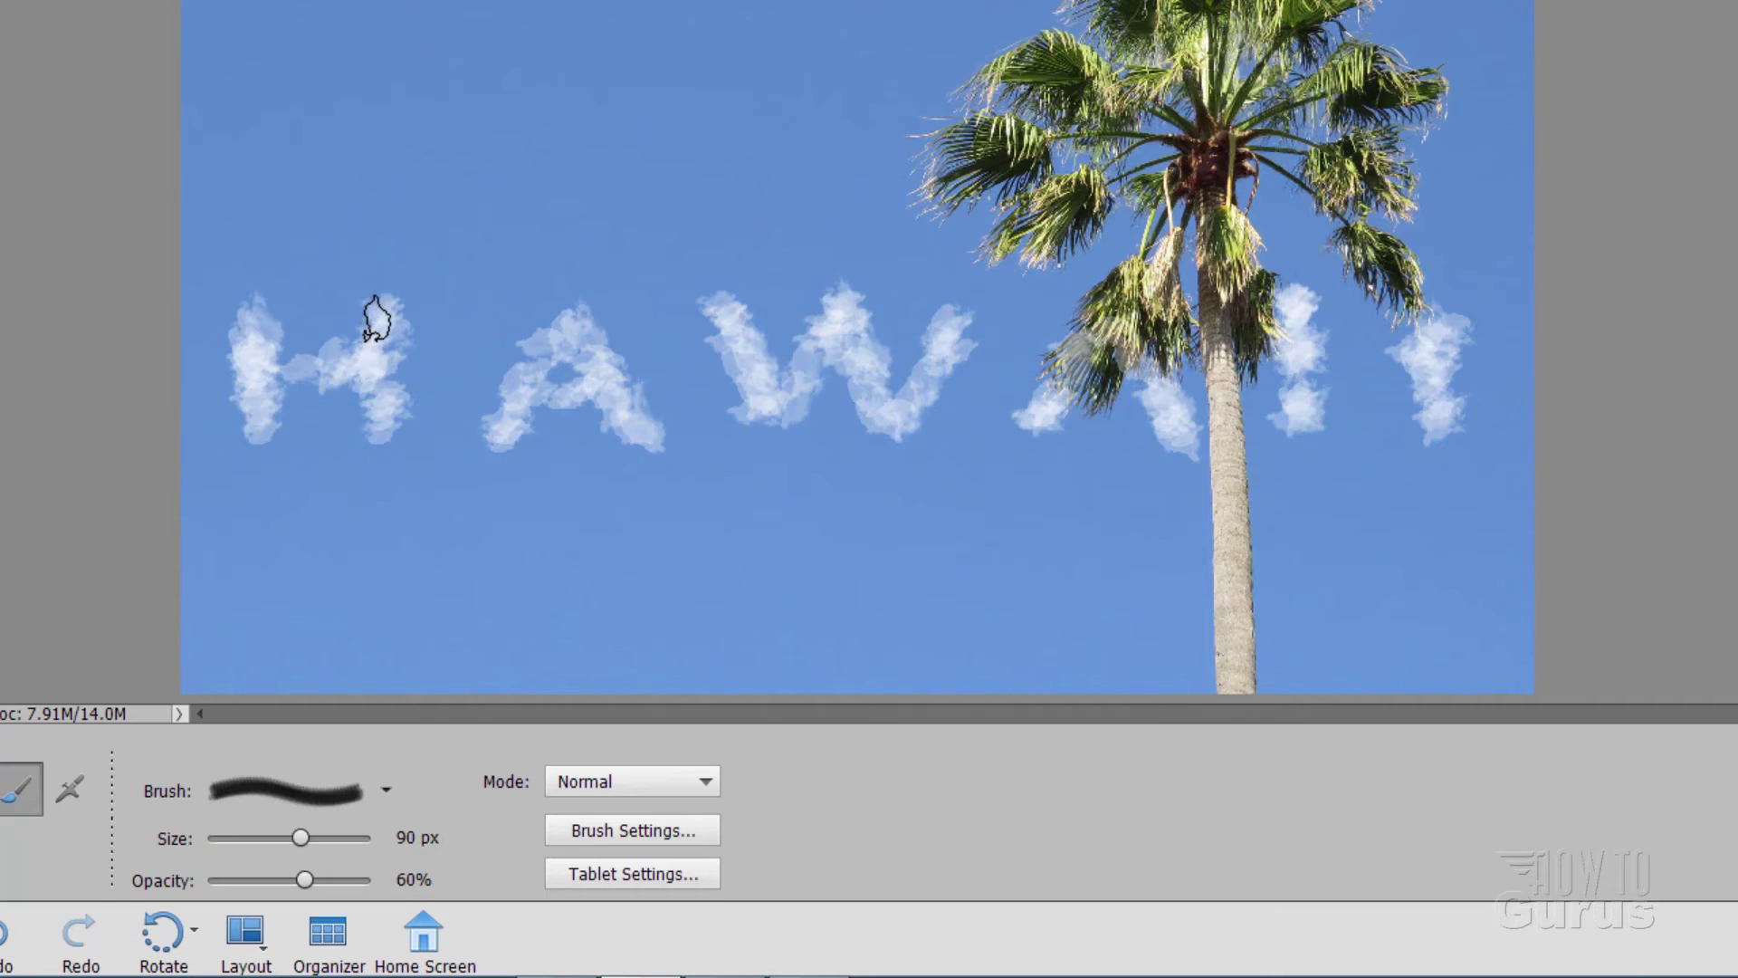
# - Paint fuller clouds over the H's strokes, the A, the W, and beside the last I
pyautogui.moveTo(372, 352)
pyautogui.mouseDown()
pyautogui.moveTo(380, 386)
pyautogui.moveTo(382, 305)
pyautogui.moveTo(387, 410)
pyautogui.mouseUp()
pyautogui.moveTo(271, 398)
pyautogui.mouseDown()
pyautogui.moveTo(277, 330)
pyautogui.moveTo(261, 299)
pyautogui.moveTo(267, 394)
pyautogui.moveTo(291, 366)
pyautogui.moveTo(353, 367)
pyautogui.mouseUp()
pyautogui.moveTo(523, 379)
pyautogui.mouseDown()
pyautogui.moveTo(571, 334)
pyautogui.moveTo(508, 424)
pyautogui.moveTo(519, 385)
pyautogui.moveTo(591, 356)
pyautogui.moveTo(589, 330)
pyautogui.moveTo(626, 404)
pyautogui.moveTo(605, 377)
pyautogui.moveTo(607, 396)
pyautogui.moveTo(617, 372)
pyautogui.moveTo(663, 463)
pyautogui.mouseUp()
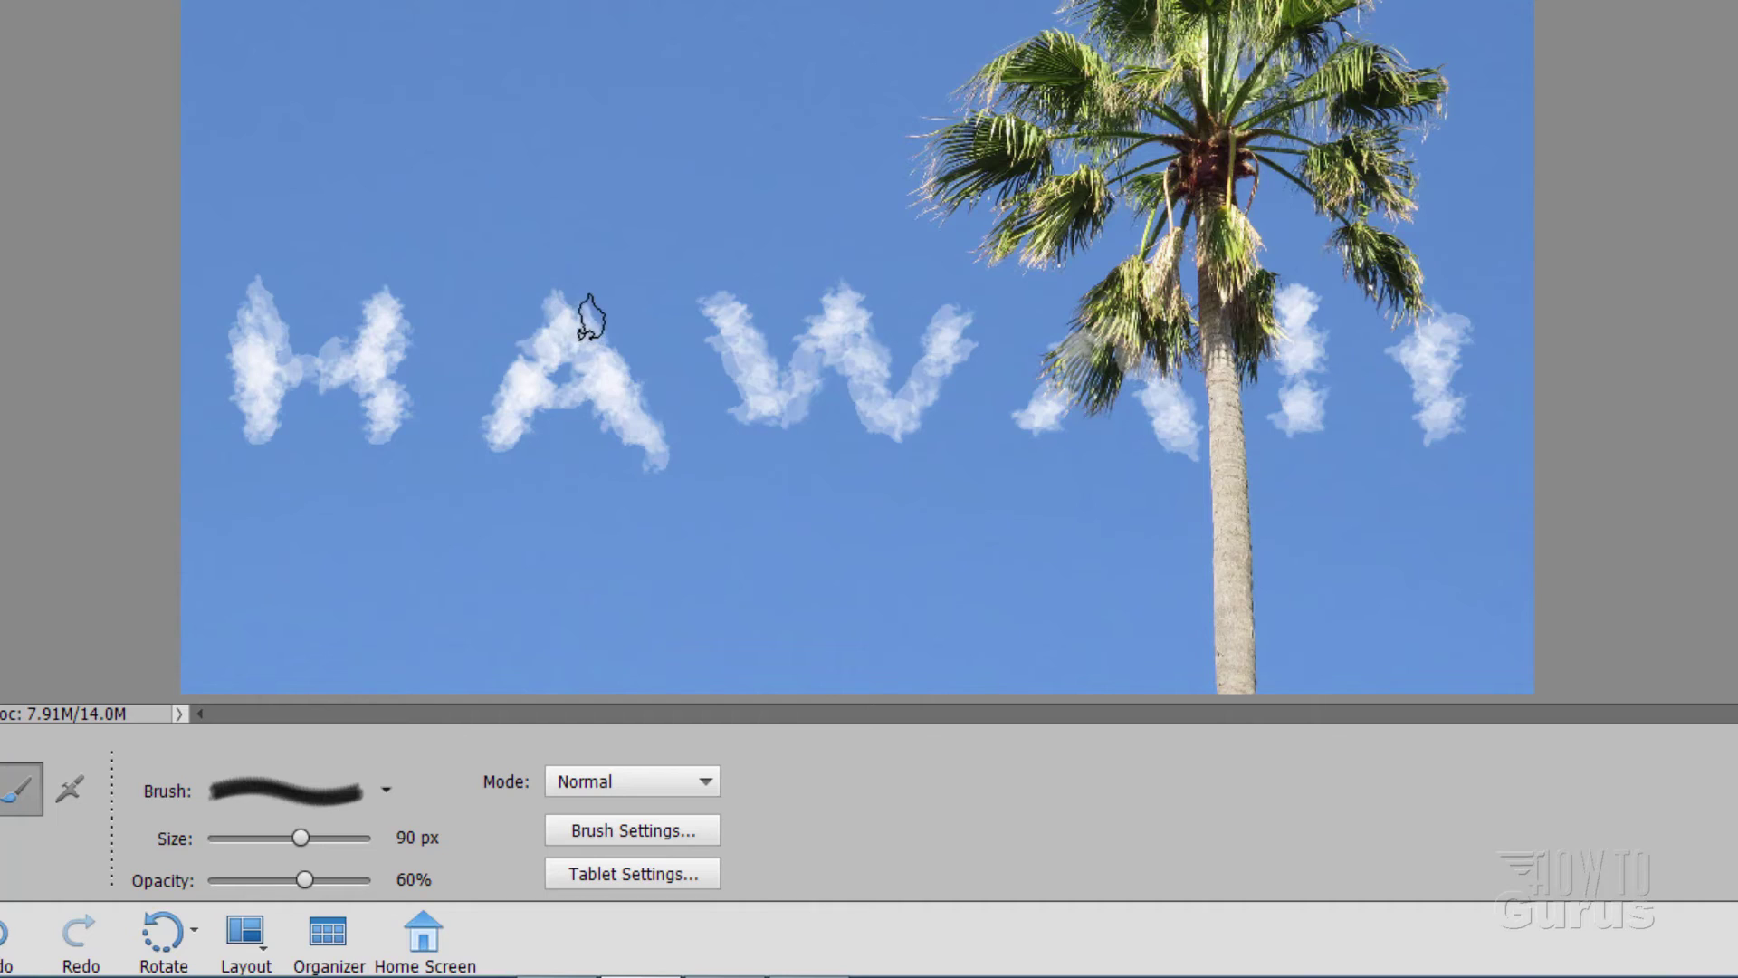
pyautogui.moveTo(726, 401)
pyautogui.mouseDown()
pyautogui.moveTo(749, 350)
pyautogui.moveTo(737, 372)
pyautogui.moveTo(785, 415)
pyautogui.moveTo(822, 331)
pyautogui.moveTo(849, 316)
pyautogui.moveTo(866, 411)
pyautogui.moveTo(880, 411)
pyautogui.moveTo(958, 326)
pyautogui.mouseUp()
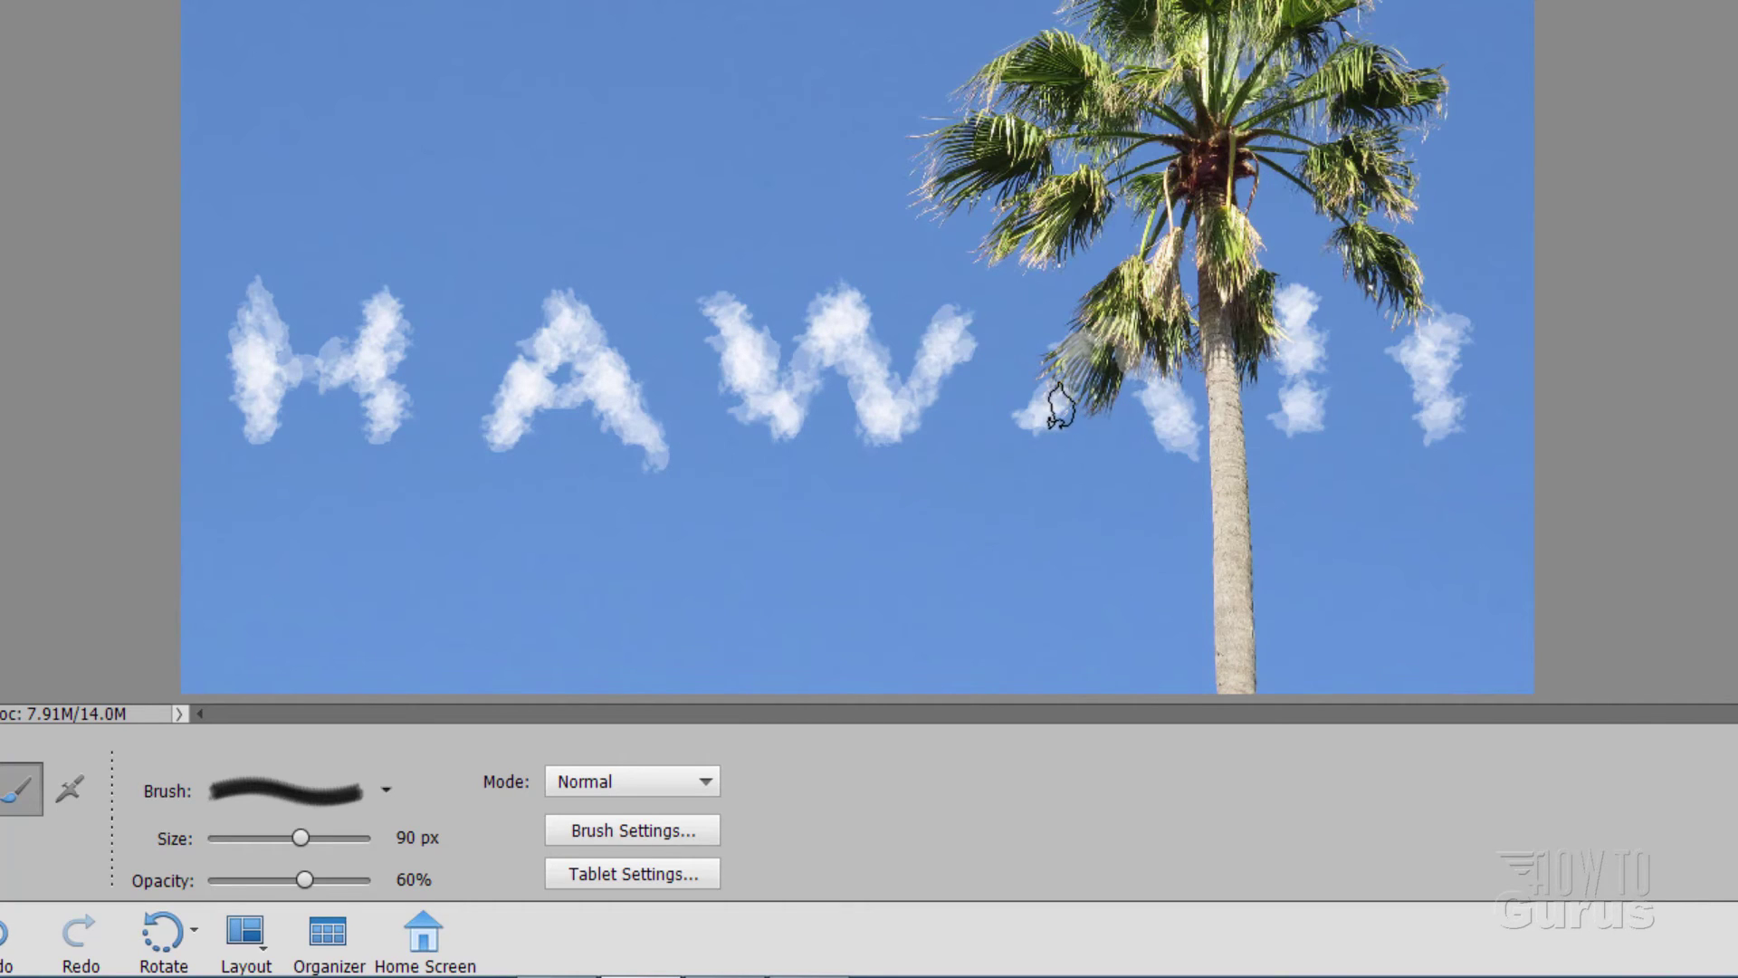
pyautogui.moveTo(1051, 399)
pyautogui.mouseDown()
pyautogui.moveTo(1035, 423)
pyautogui.moveTo(1139, 357)
pyautogui.mouseUp()
pyautogui.click(1485, 407)
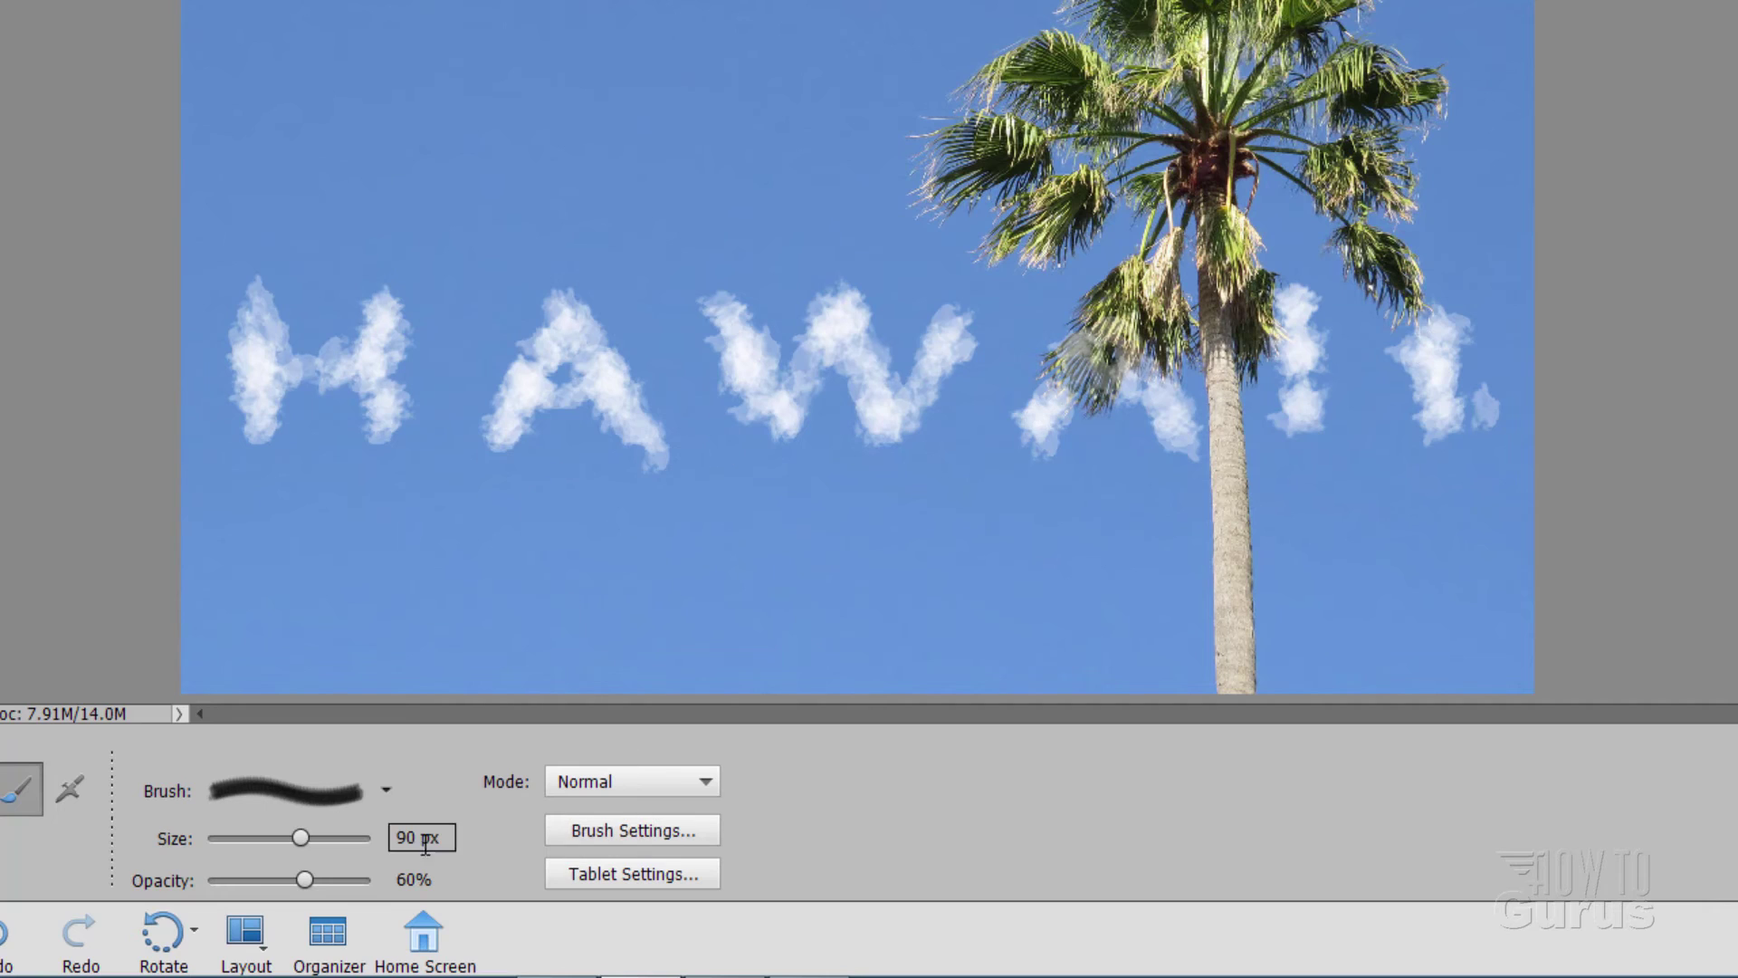
# - Enlarge the cloud brush to 165 px and change its tip angle
pyautogui.moveTo(309, 839); pyautogui.dragTo(312, 839)
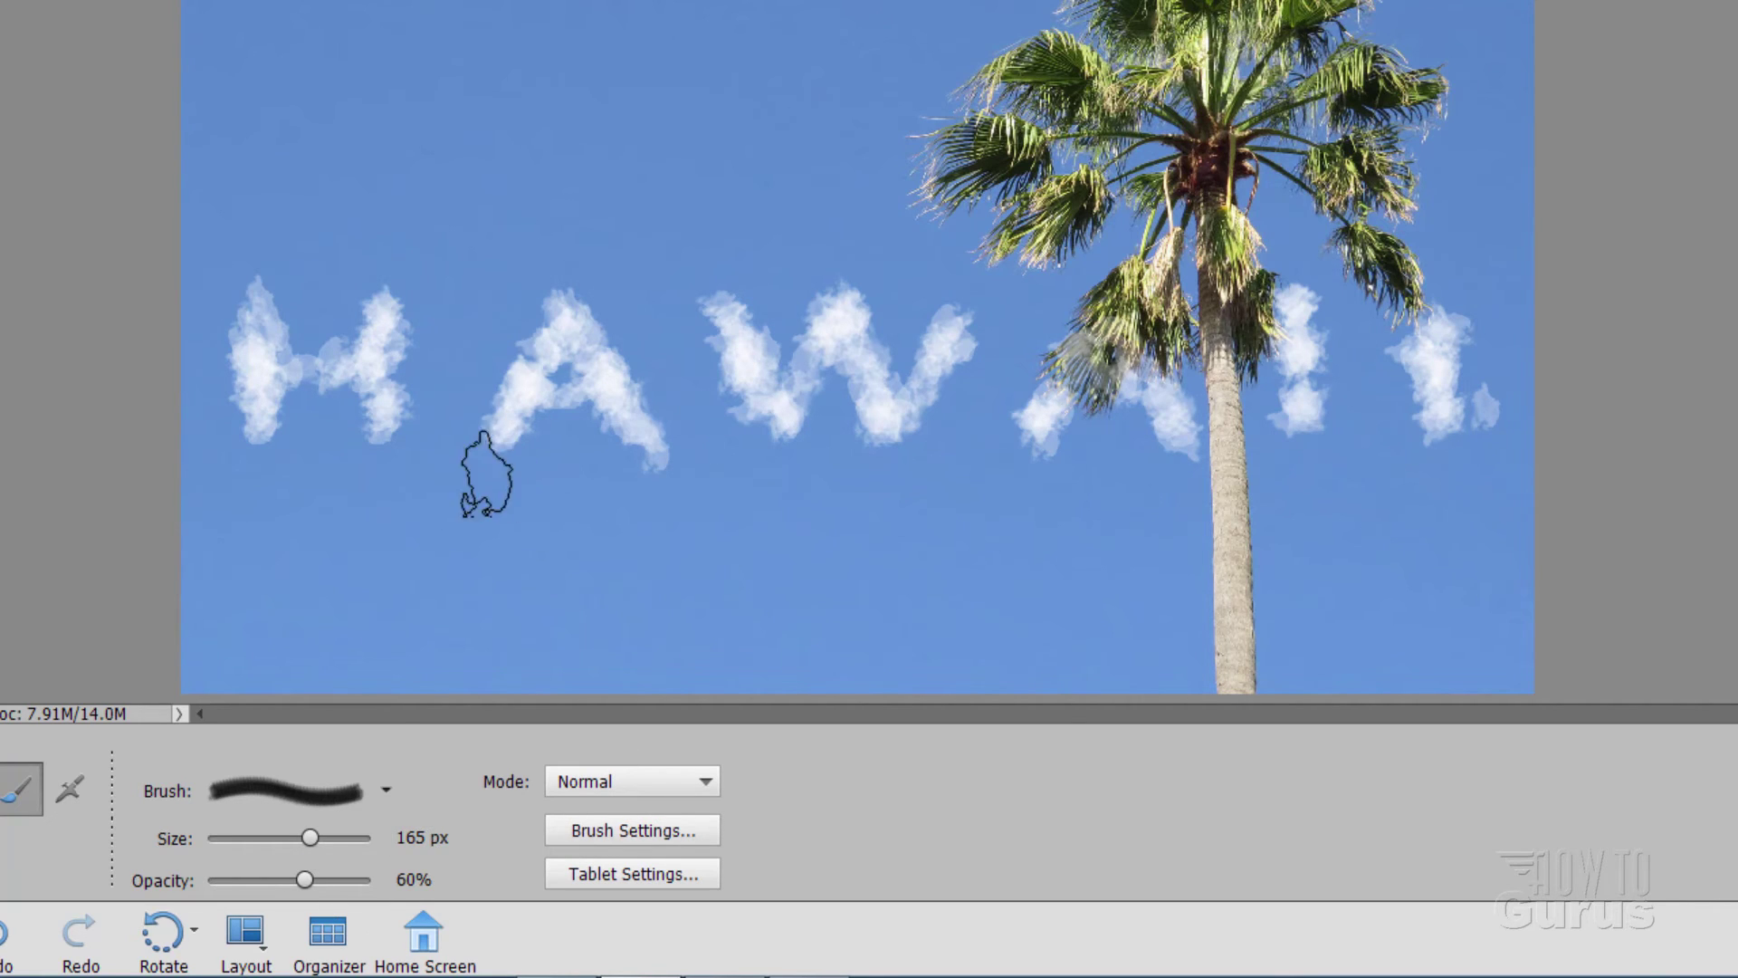
pyautogui.click(717, 831)
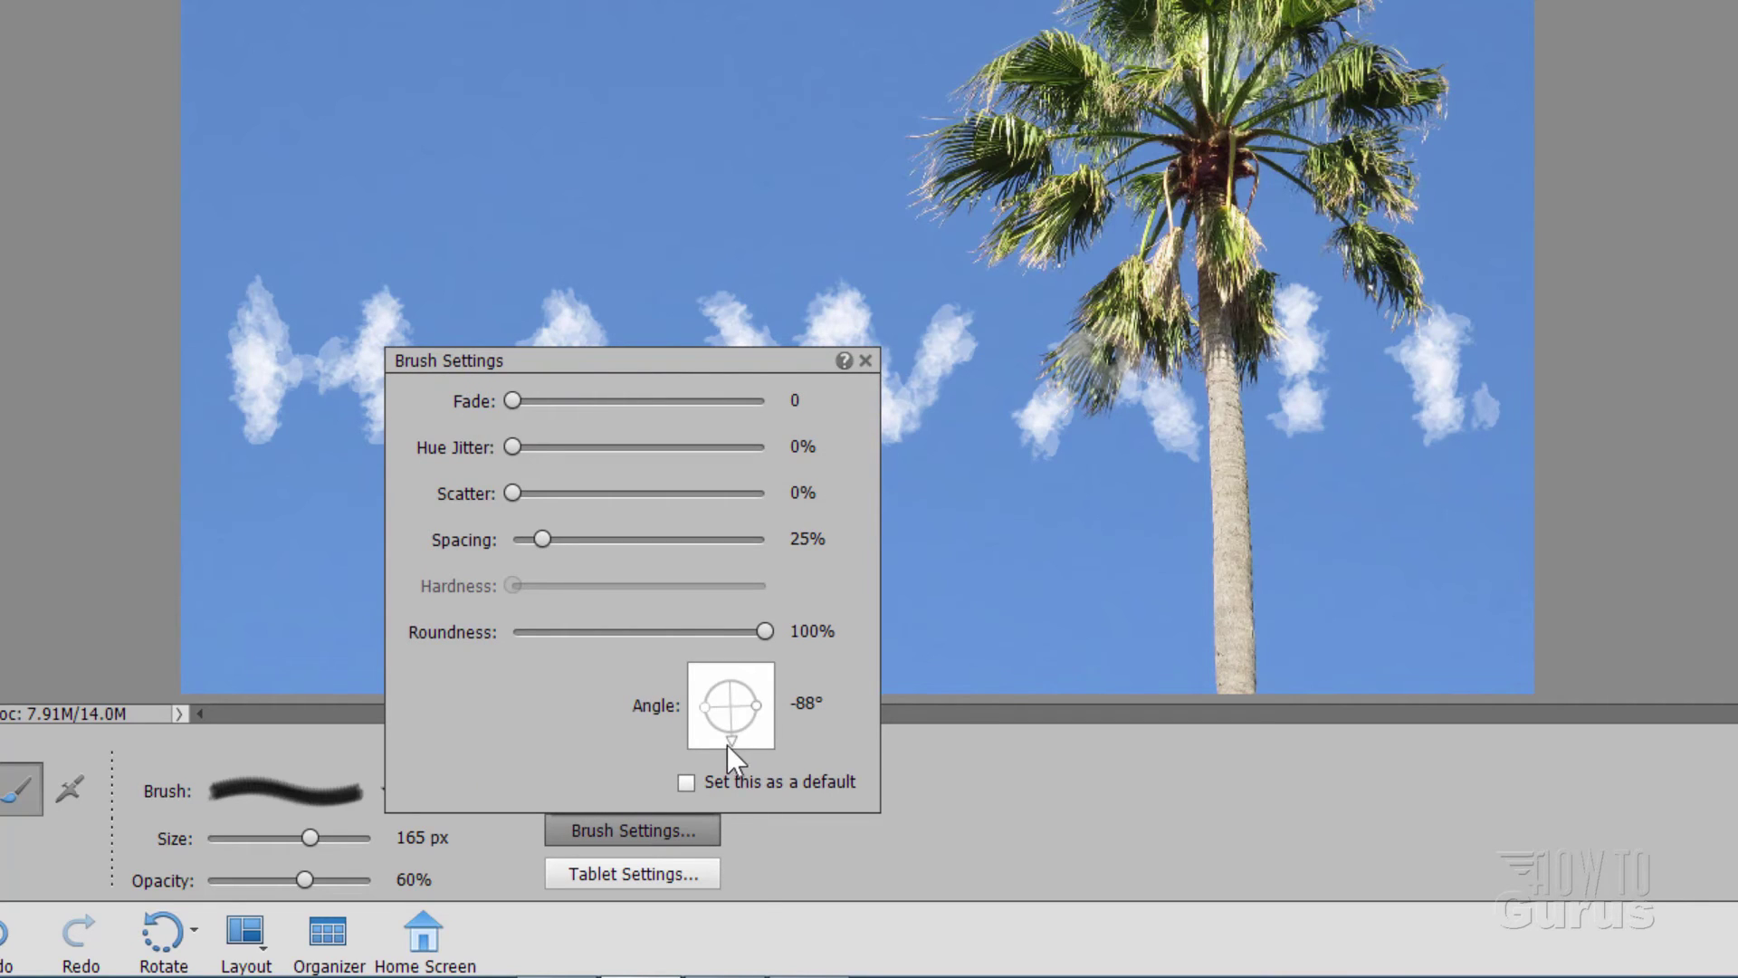
pyautogui.moveTo(728, 746)
pyautogui.mouseDown()
pyautogui.moveTo(752, 736)
pyautogui.moveTo(953, 790)
pyautogui.mouseUp()
pyautogui.click(953, 789)
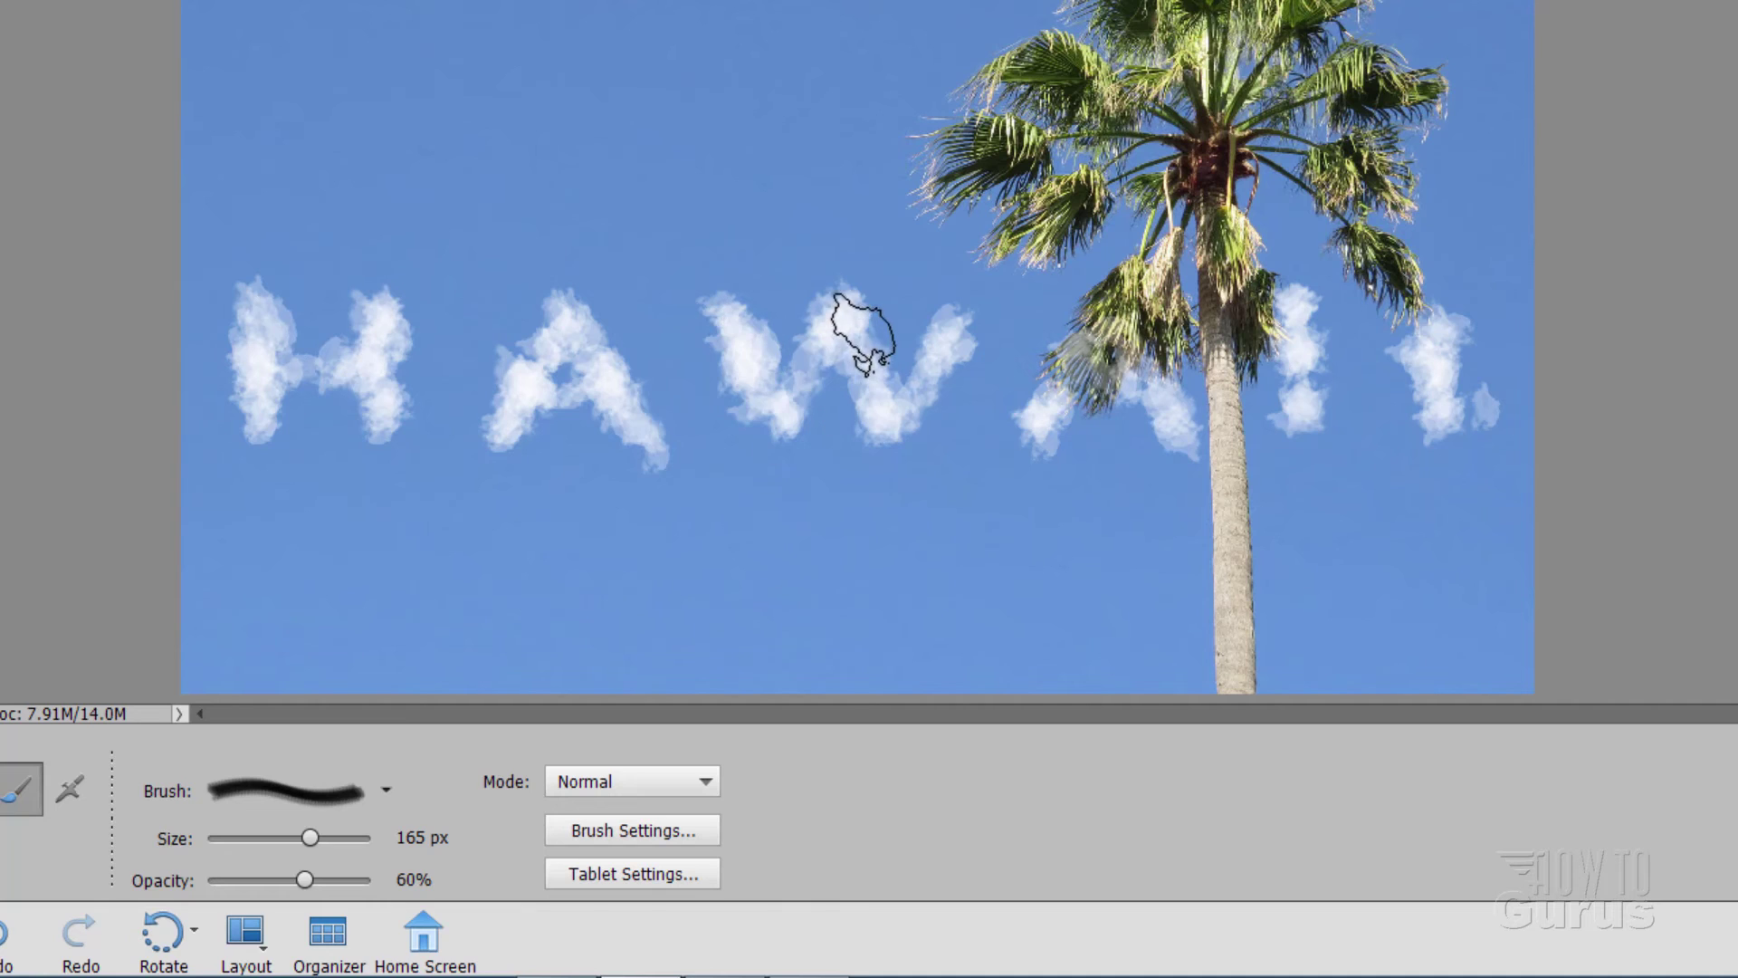
# - Build up the W's peak and right stroke, the A's leg and apex, and the H's legs
pyautogui.moveTo(864, 333)
pyautogui.mouseDown()
pyautogui.moveTo(872, 377)
pyautogui.moveTo(818, 418)
pyautogui.moveTo(770, 421)
pyautogui.moveTo(916, 488)
pyautogui.moveTo(938, 391)
pyautogui.moveTo(893, 435)
pyautogui.mouseUp()
pyautogui.moveTo(982, 334); pyautogui.dragTo(973, 353)
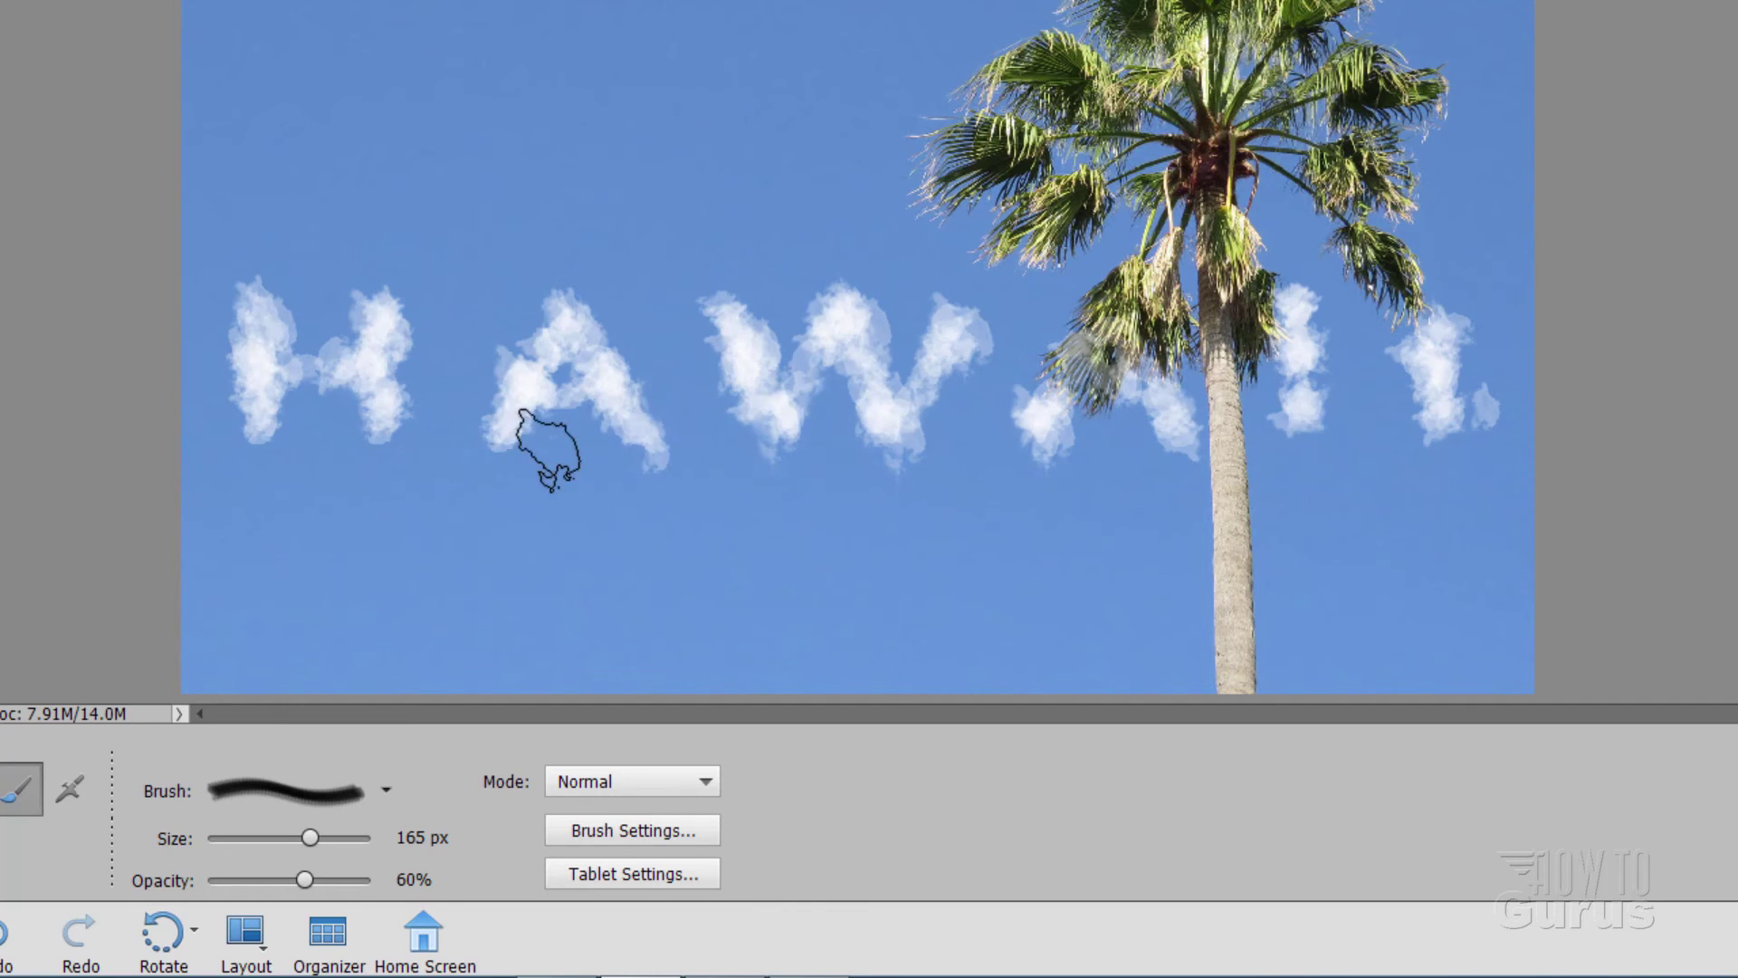
pyautogui.moveTo(497, 419); pyautogui.dragTo(465, 458)
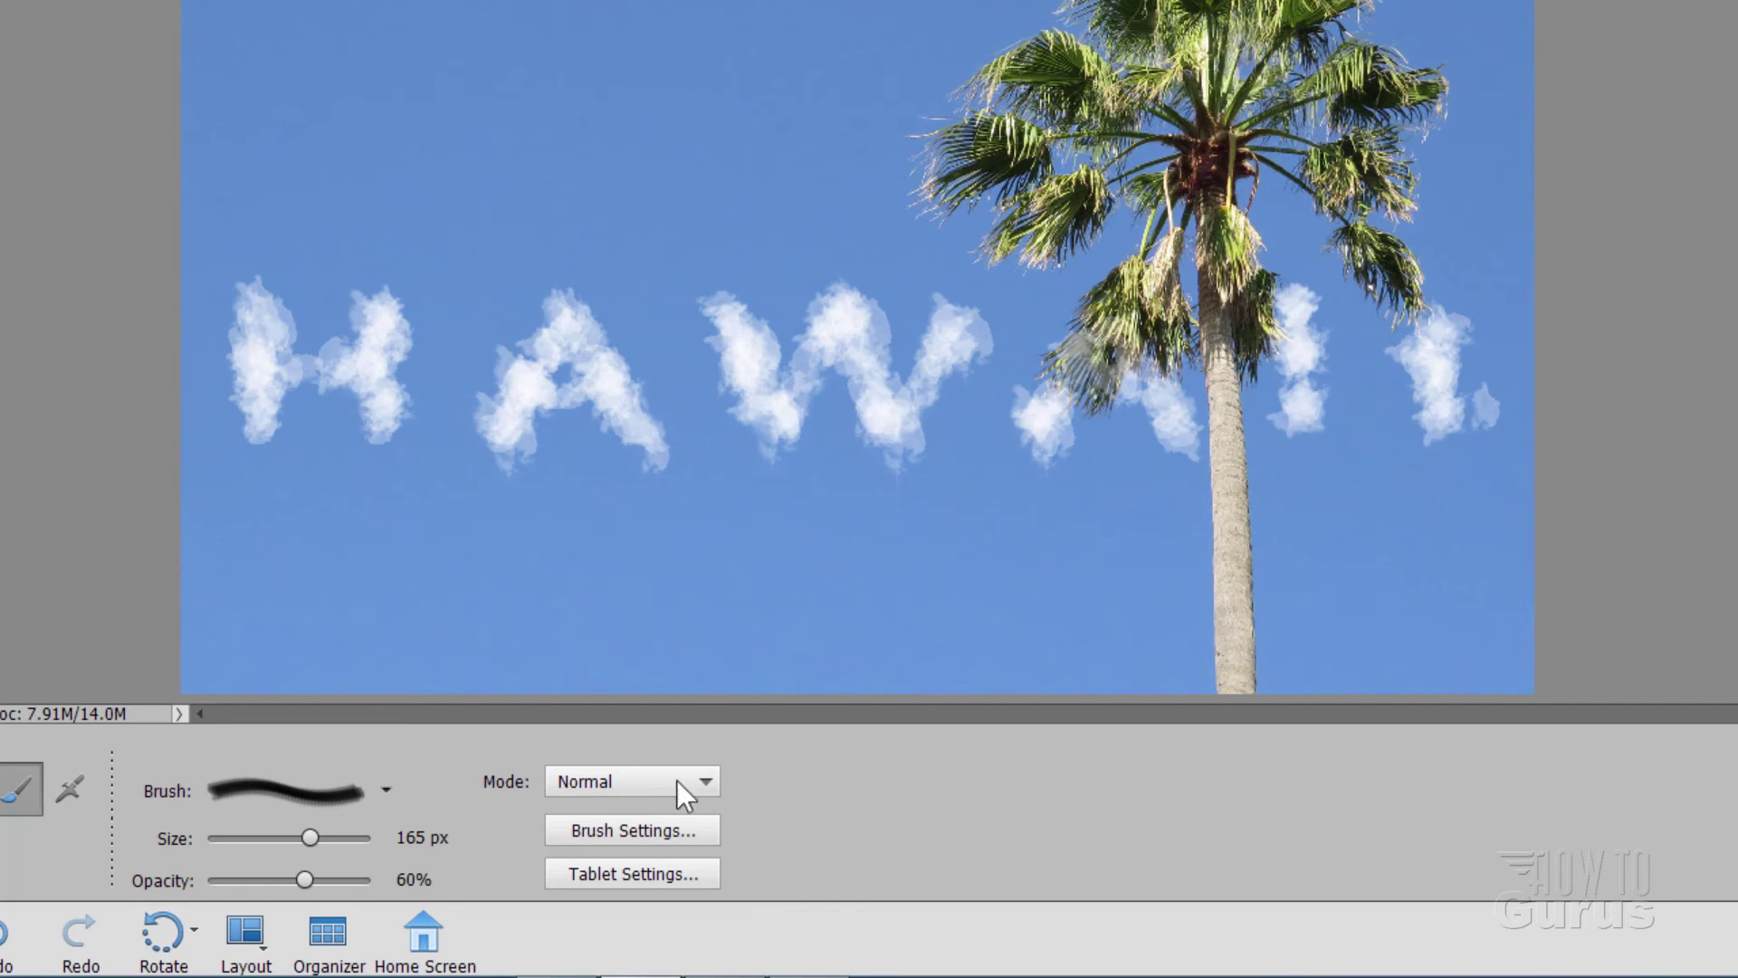
pyautogui.click(634, 830)
pyautogui.click(927, 768)
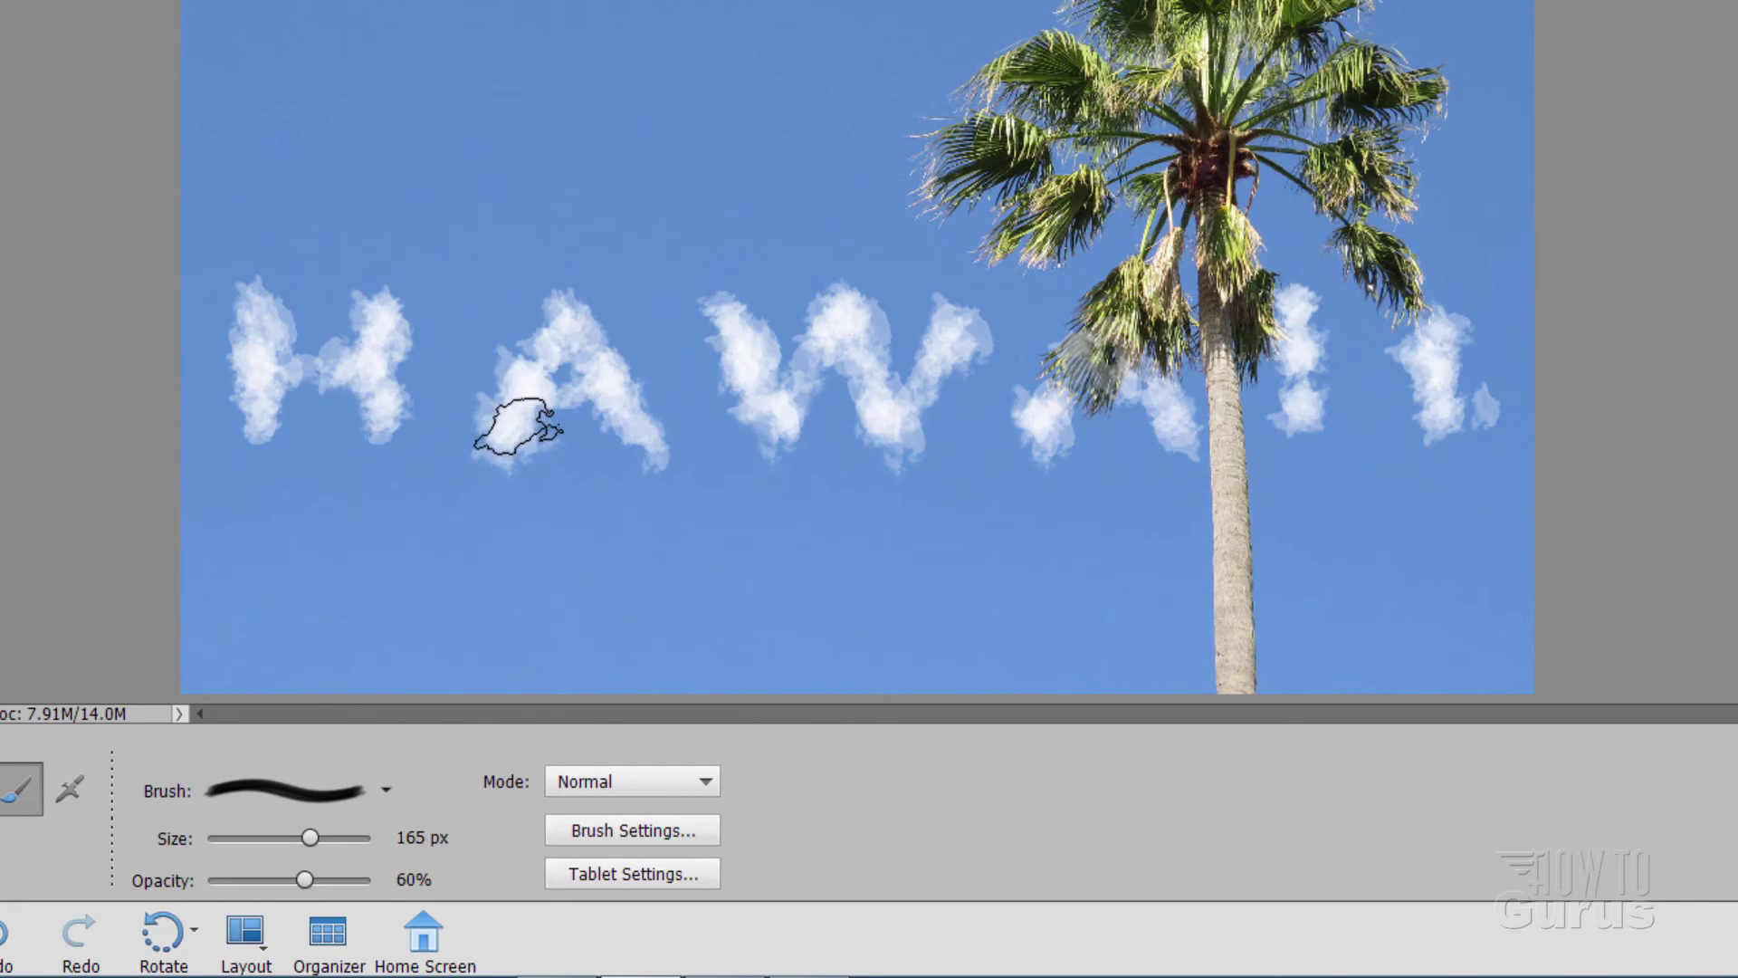
pyautogui.moveTo(543, 399)
pyautogui.mouseDown()
pyautogui.moveTo(513, 411)
pyautogui.moveTo(543, 418)
pyautogui.mouseUp()
pyautogui.moveTo(573, 324); pyautogui.dragTo(566, 311)
pyautogui.moveTo(351, 417)
pyautogui.mouseDown()
pyautogui.moveTo(388, 419)
pyautogui.moveTo(380, 376)
pyautogui.mouseUp()
pyautogui.moveTo(240, 419); pyautogui.dragTo(217, 436)
pyautogui.moveTo(842, 294); pyautogui.dragTo(840, 276)
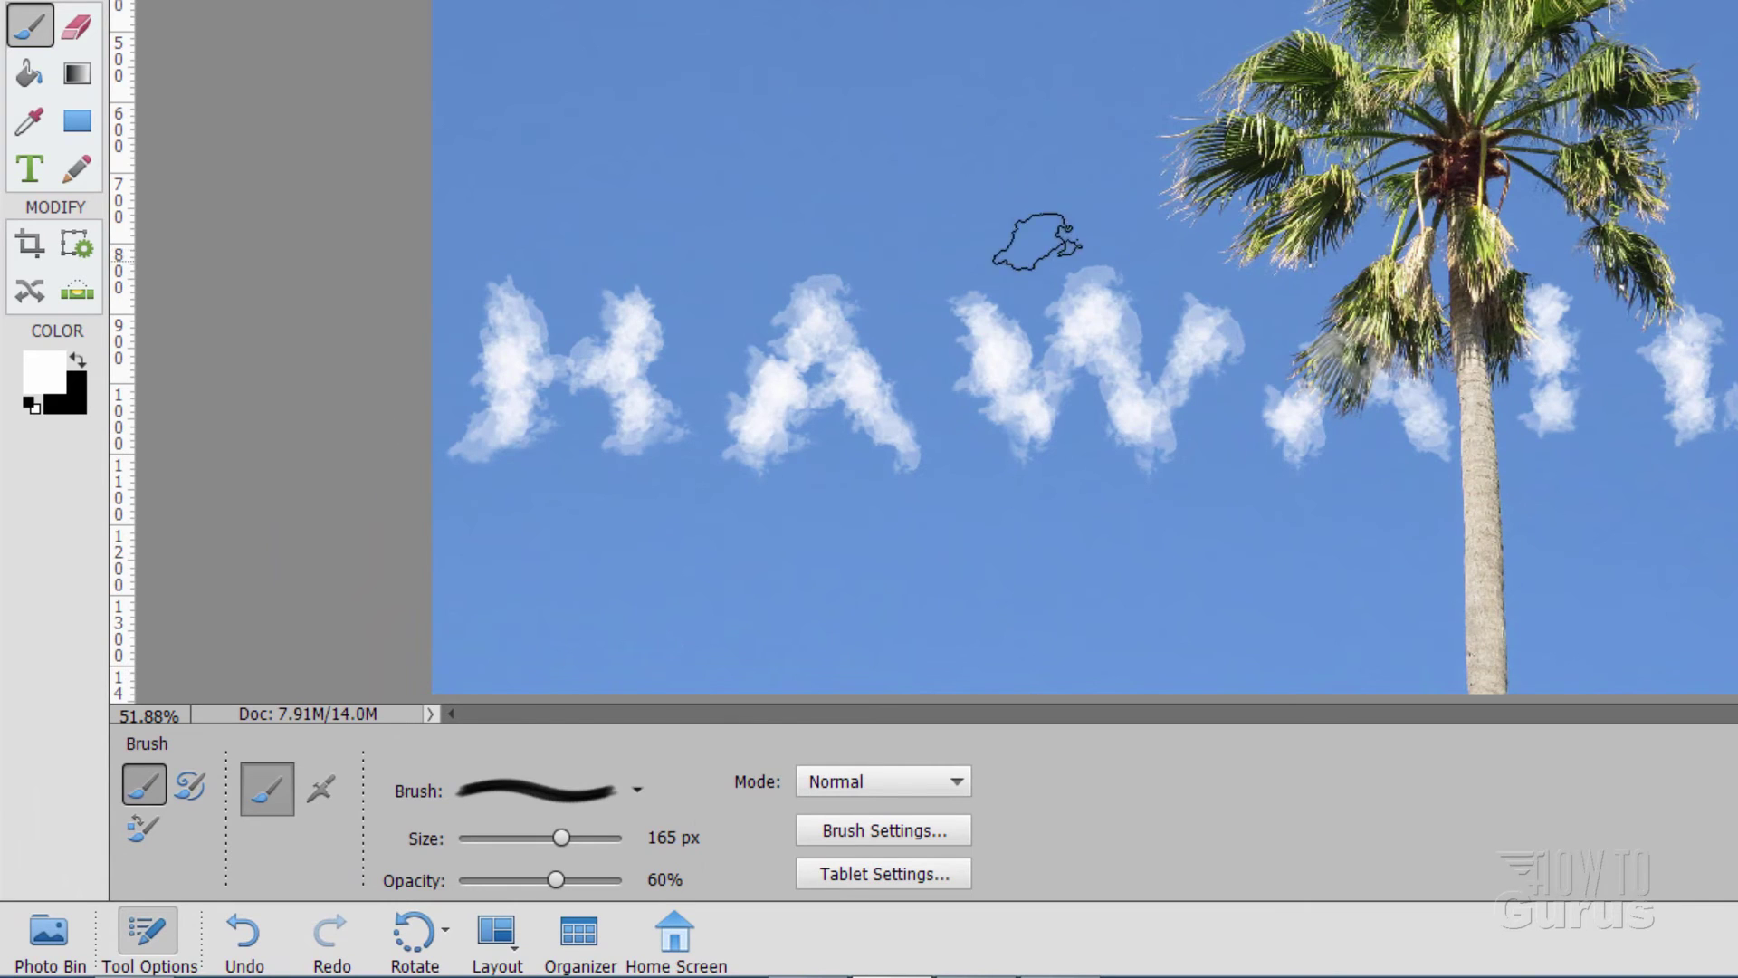
# - Switch to the Eraser tool to clean up stray cloud bits
pyautogui.click(79, 23)
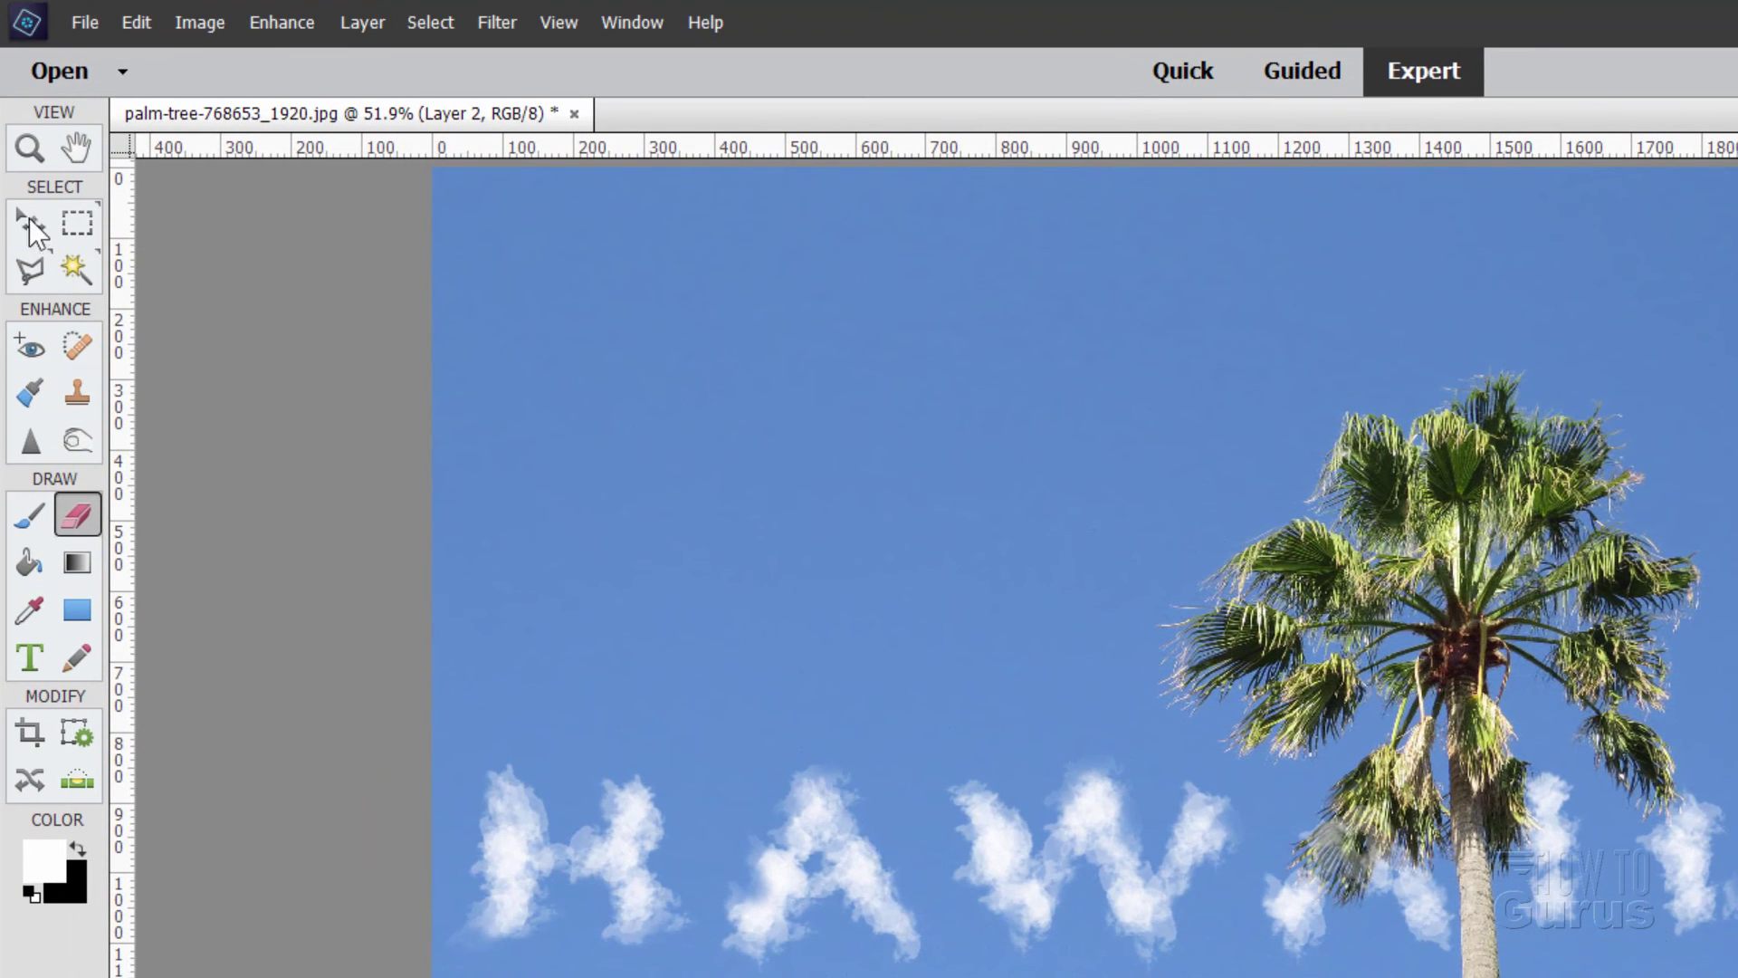
# - Apply an Image > Transform > Perspective to the cloud layer, tapering the lettering's left side
pyautogui.click(30, 222)
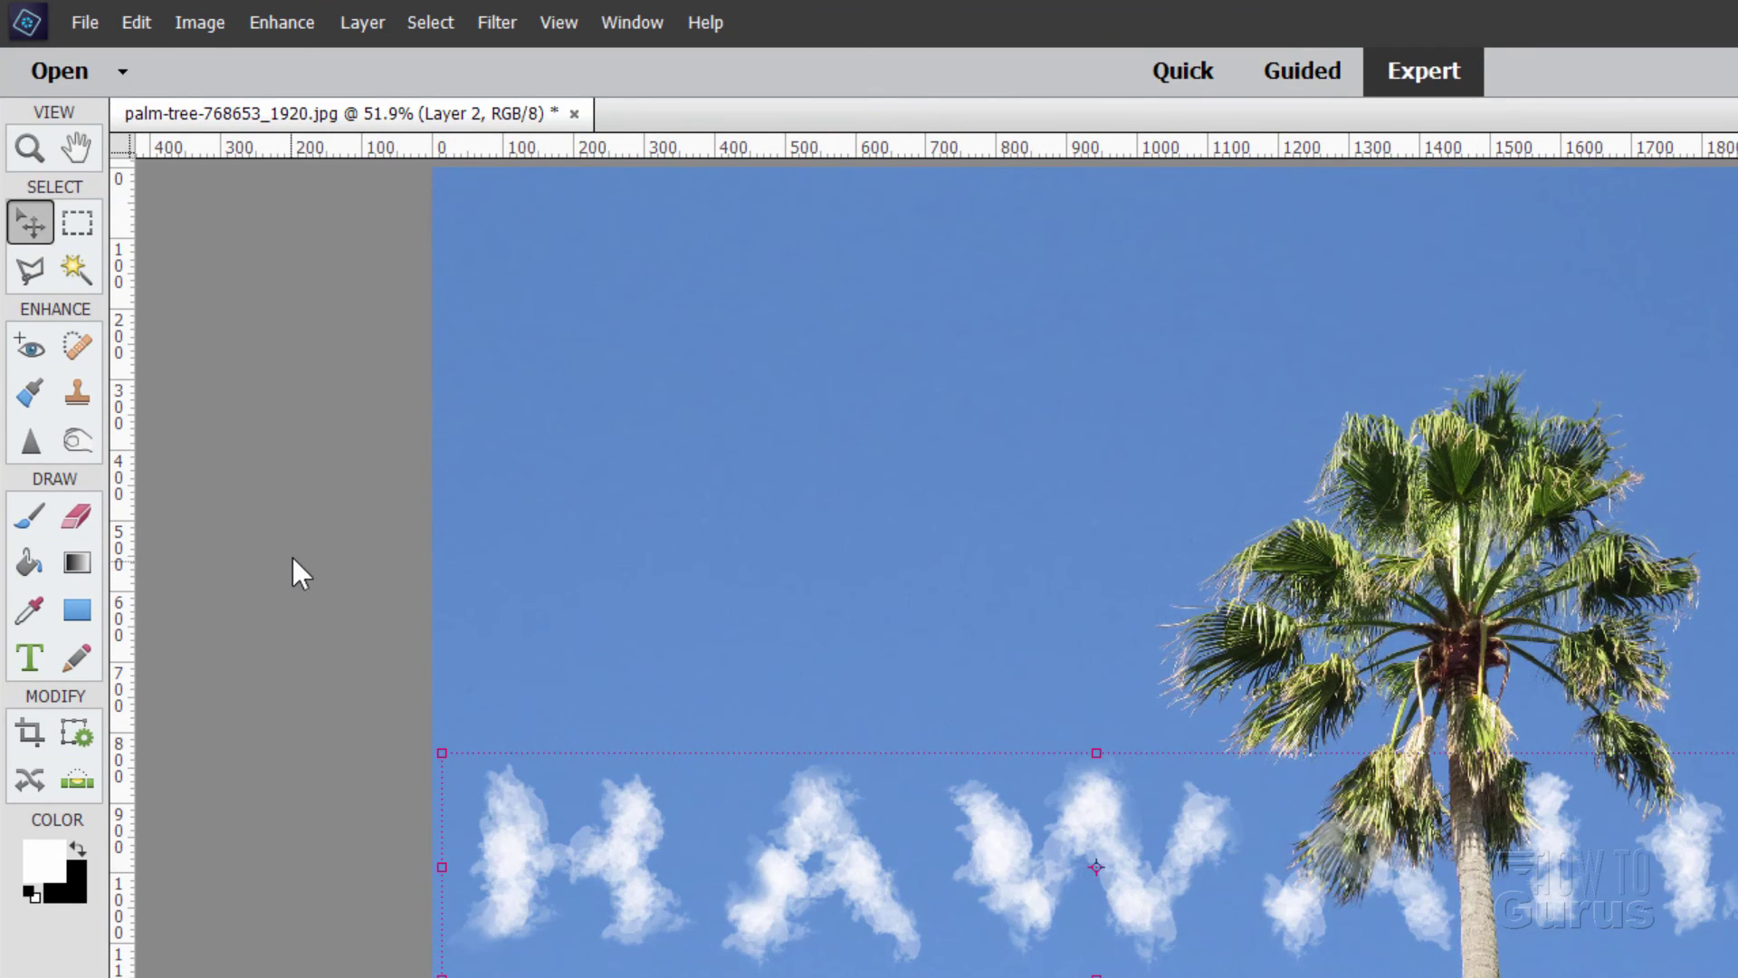
pyautogui.click(186, 25)
pyautogui.moveTo(235, 77)
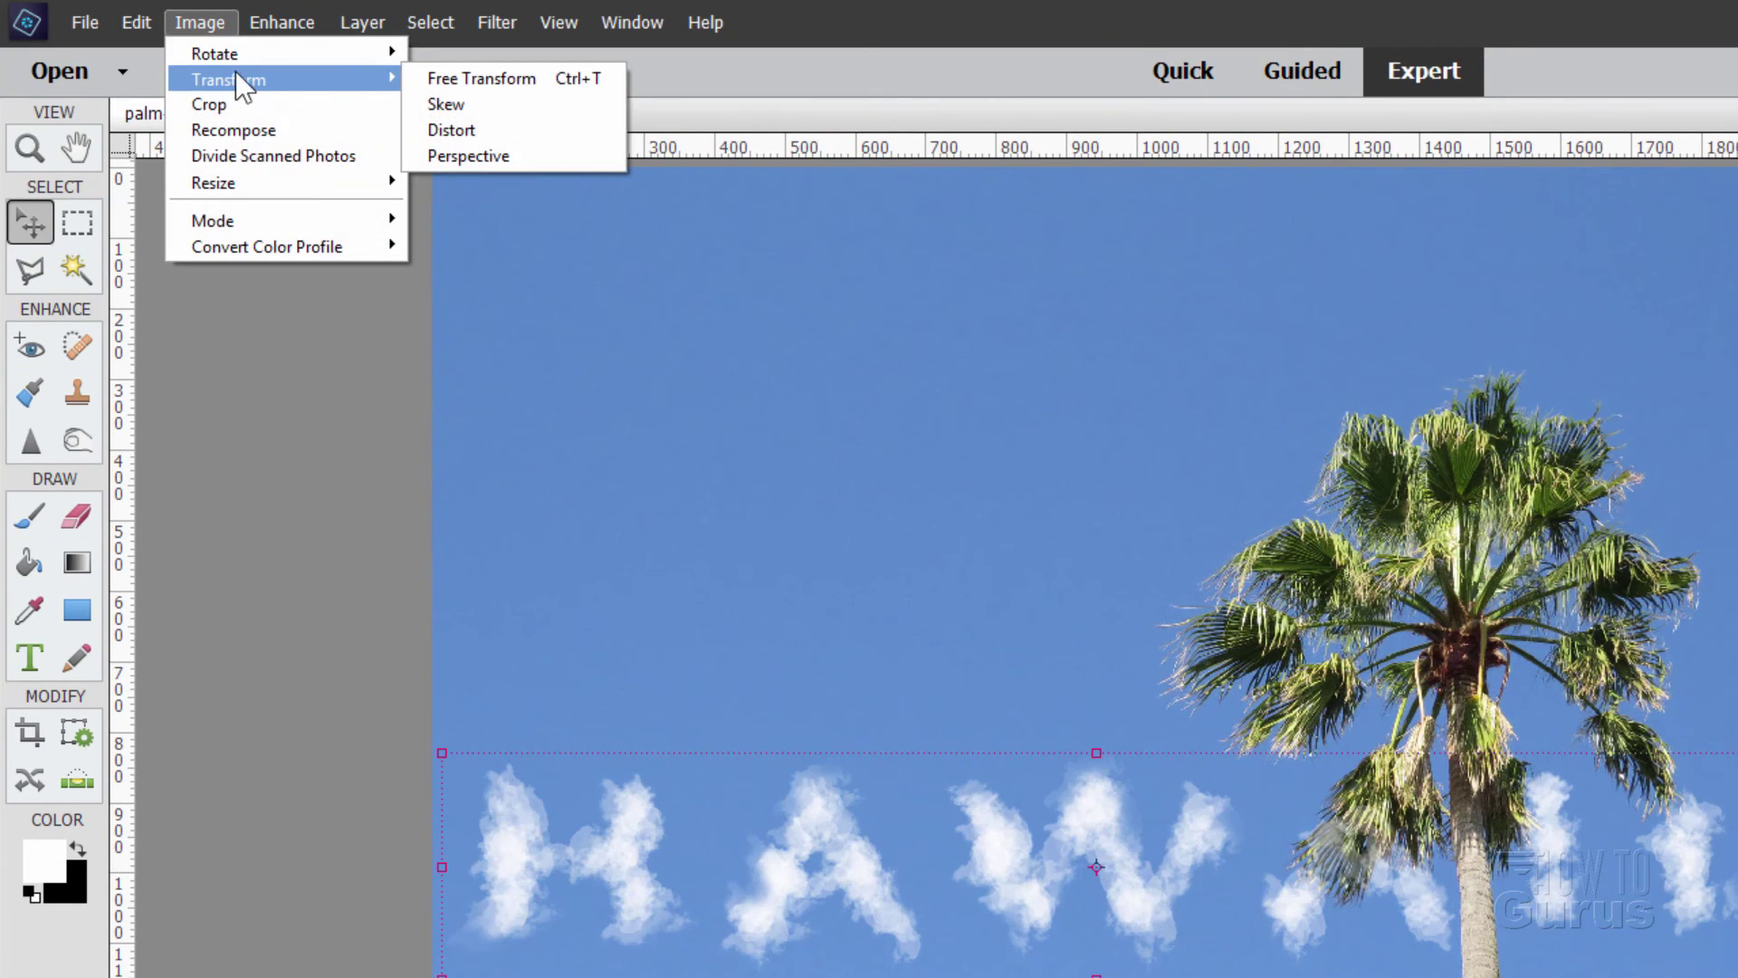
pyautogui.click(489, 155)
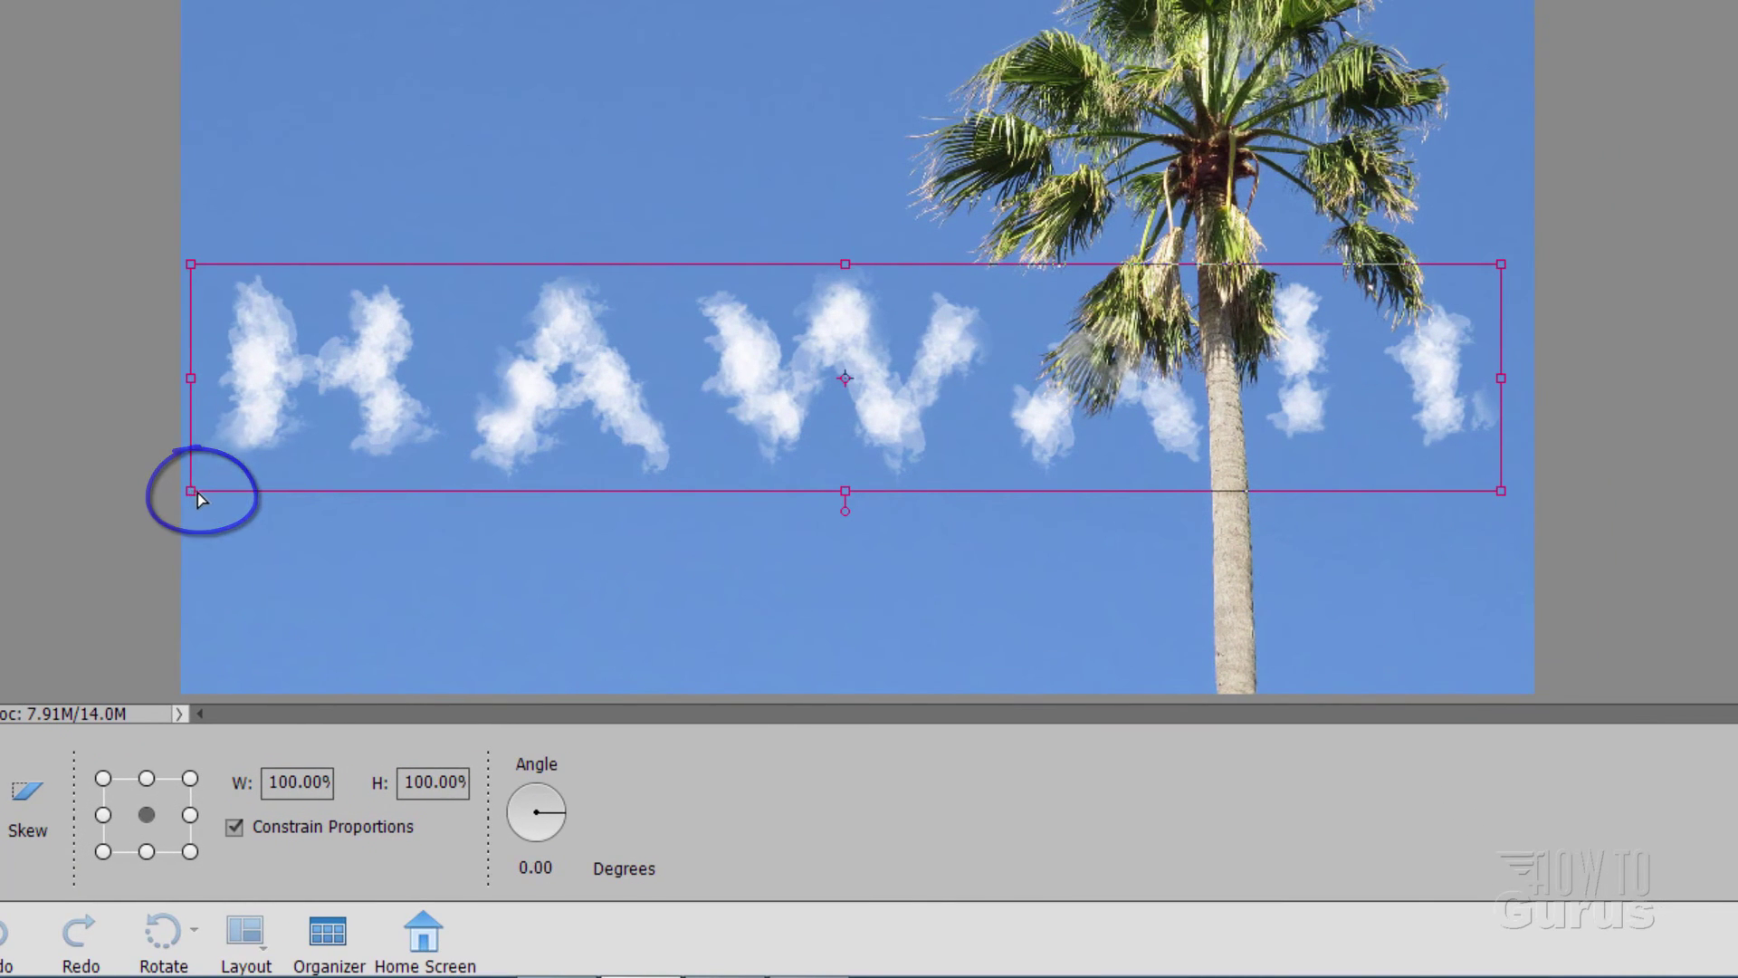
pyautogui.moveTo(197, 492); pyautogui.dragTo(342, 480)
pyautogui.click(1255, 507)
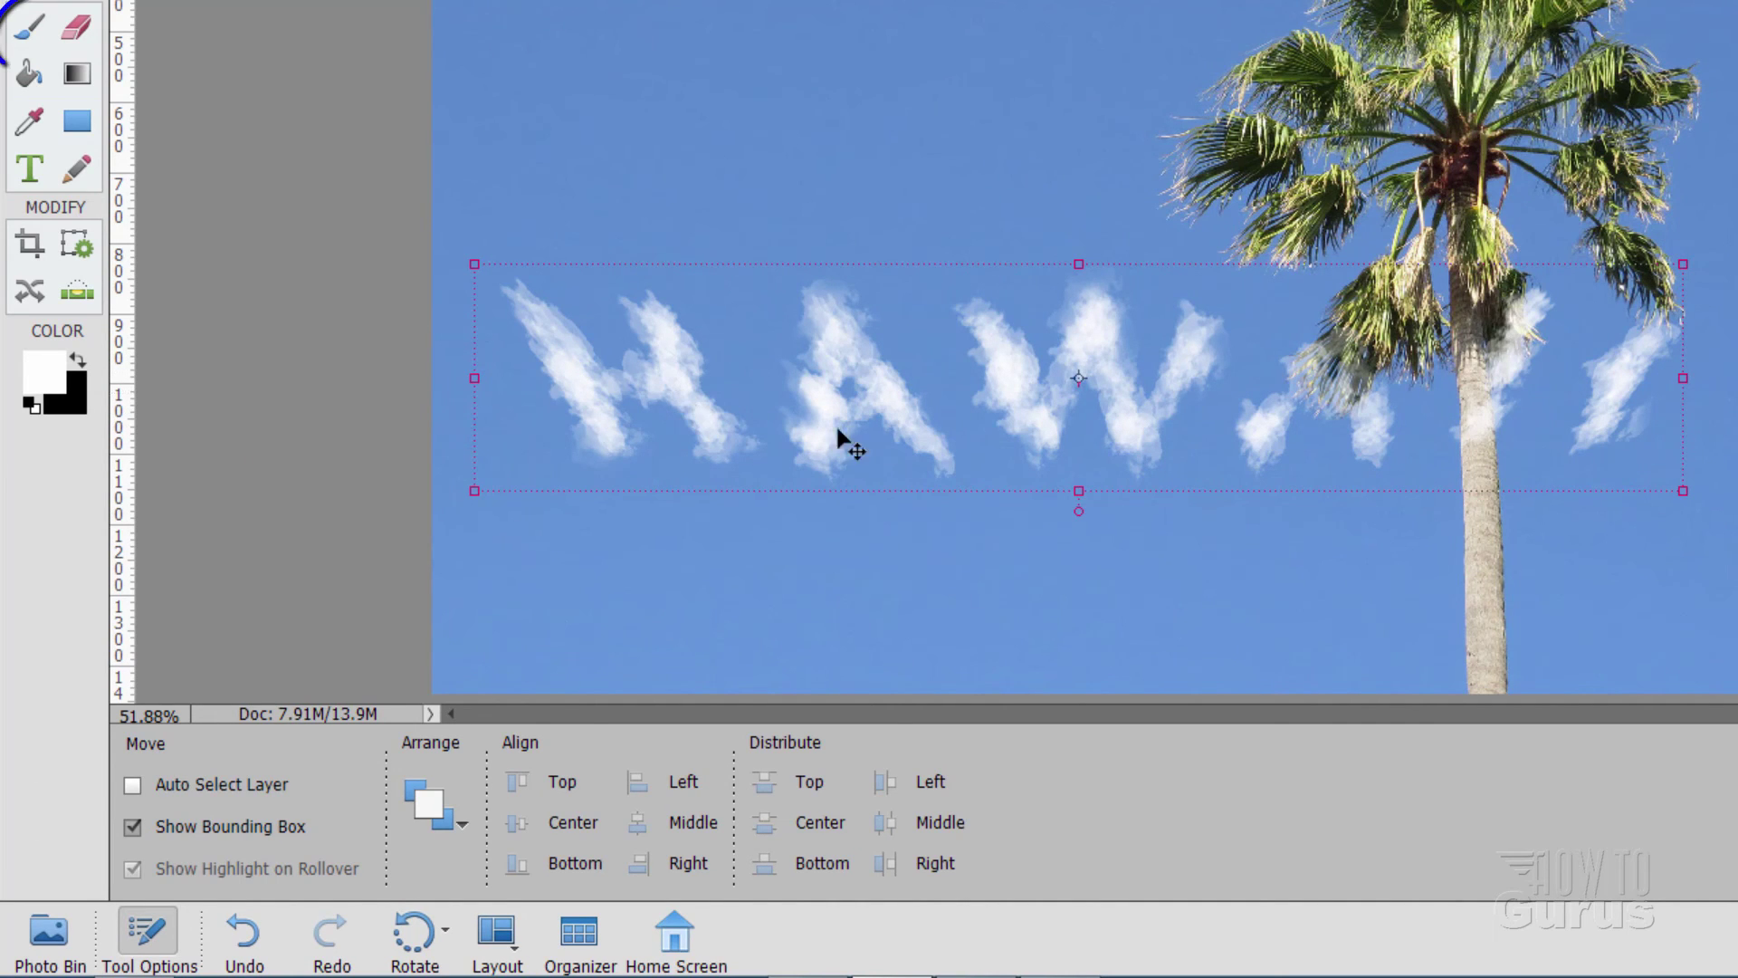
# - Set the cloud brush size back to 75 px, then return to the Move tool
pyautogui.press('b')
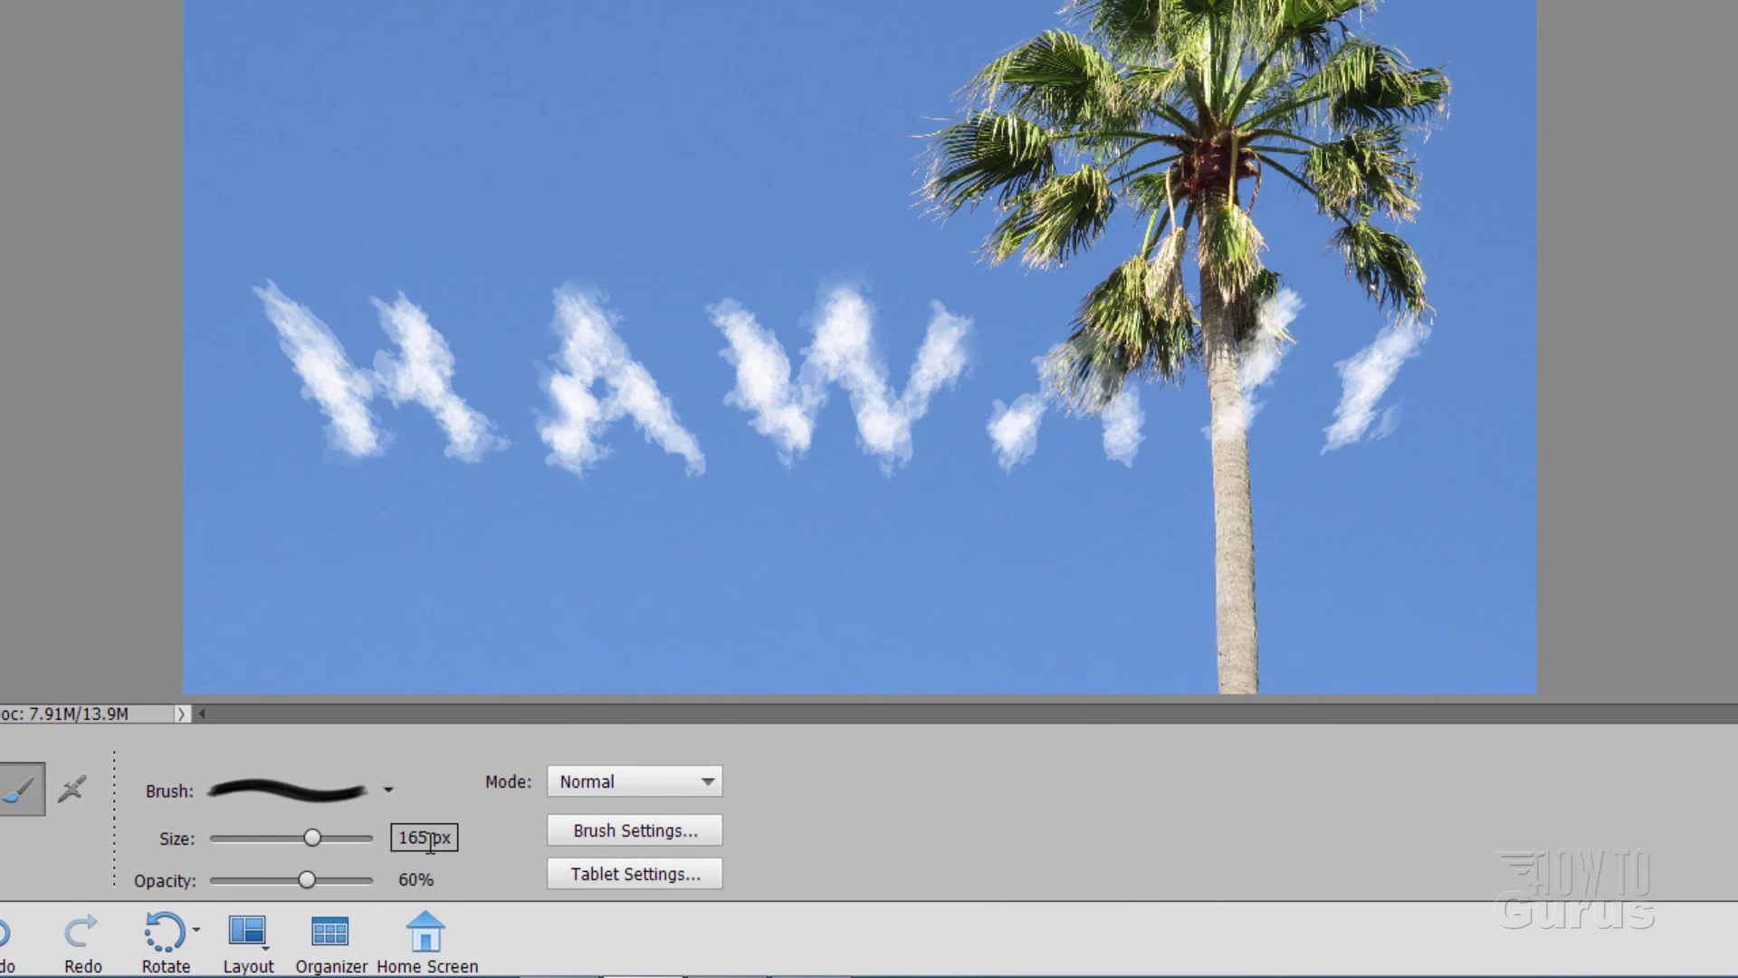
pyautogui.doubleClick(429, 844)
pyautogui.write('75')
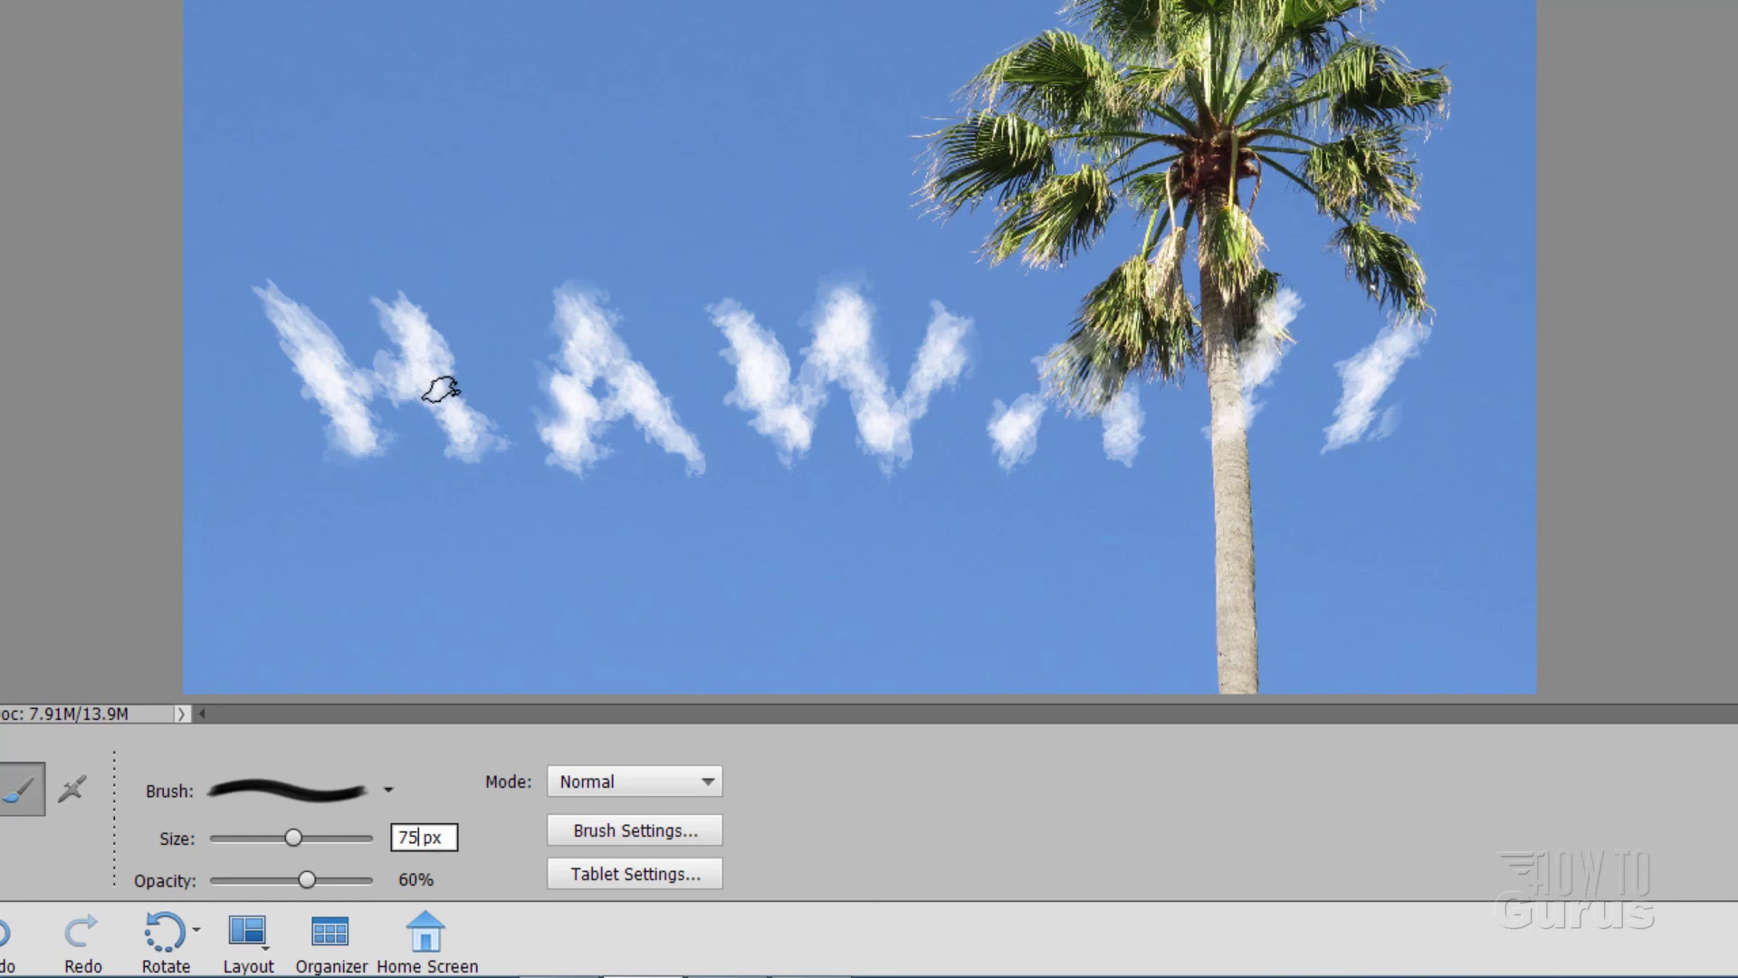
pyautogui.press('Return')
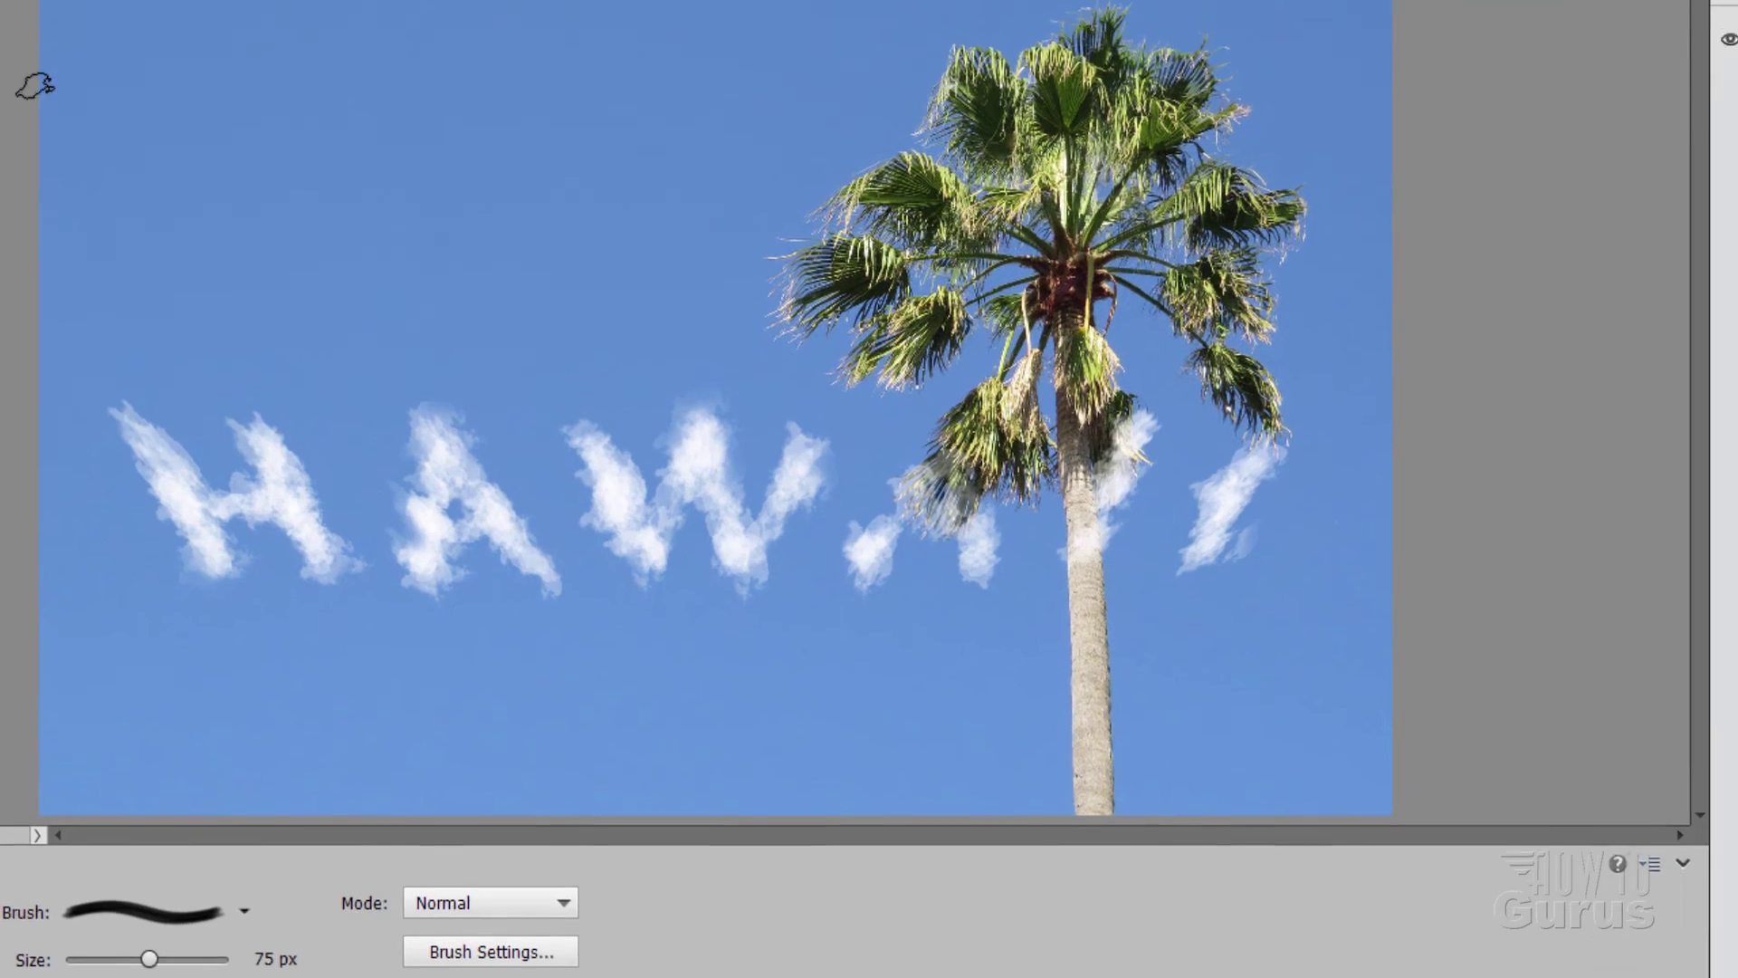
pyautogui.press('v')
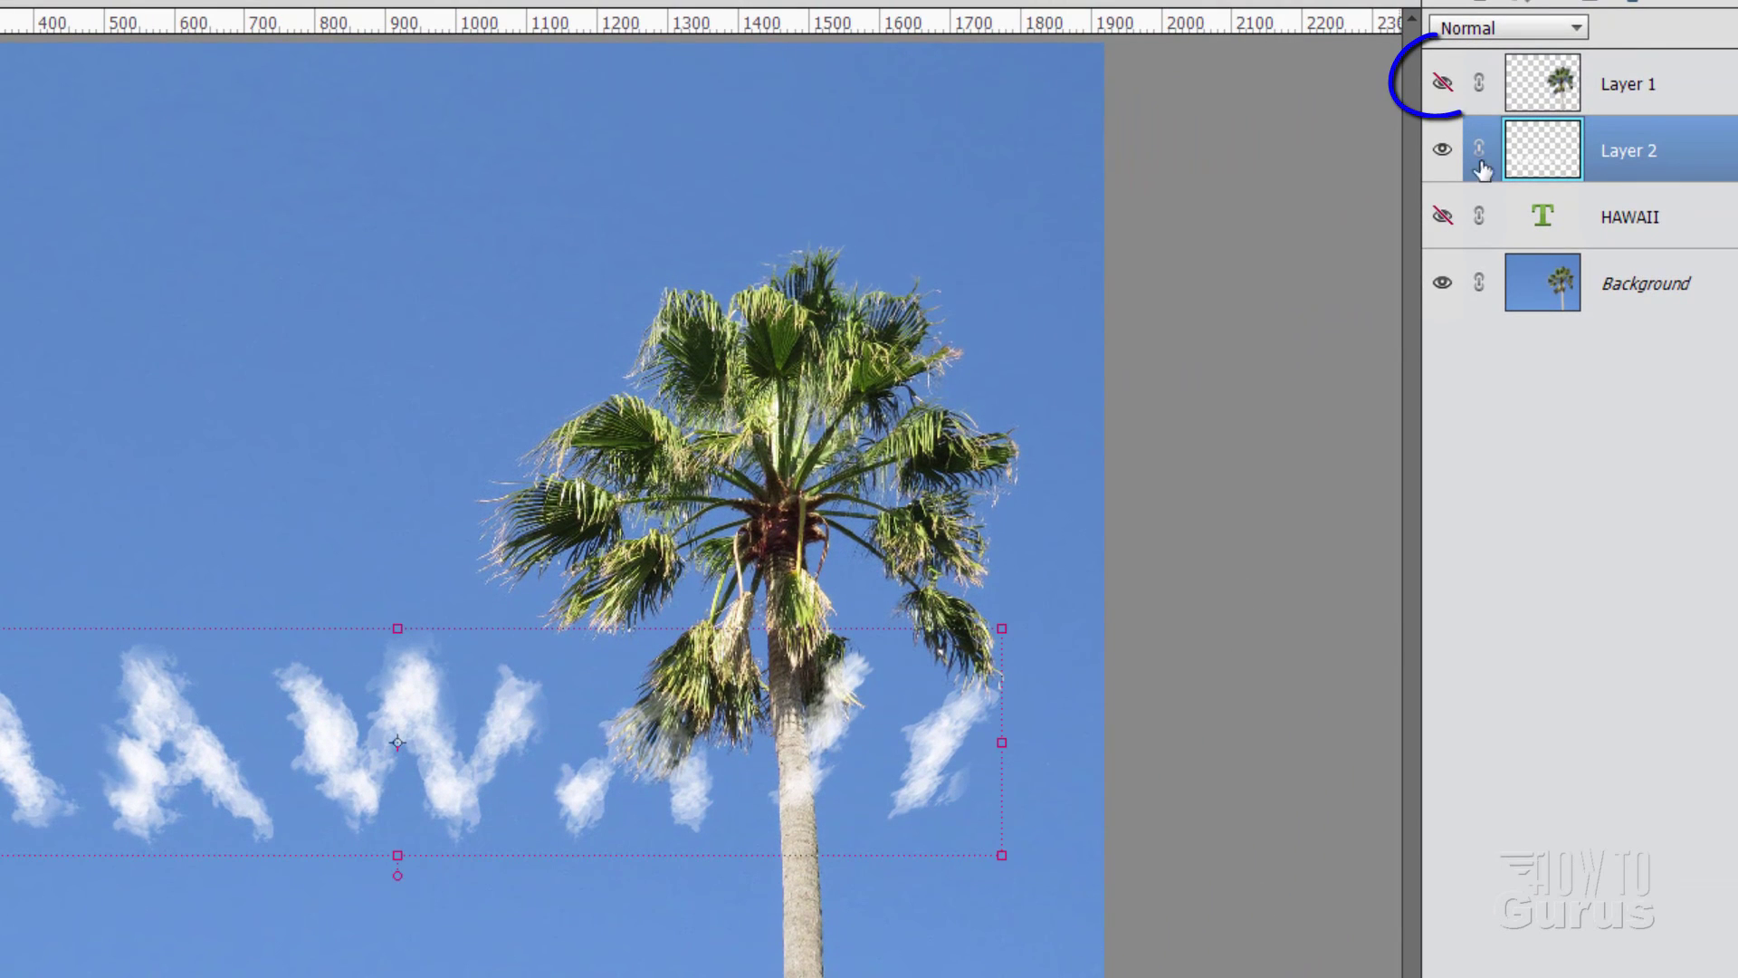
# - Turn on Layer 1's visibility so the palm fronds overlap the cloud-formed HAWAII lettering
pyautogui.click(1442, 83)
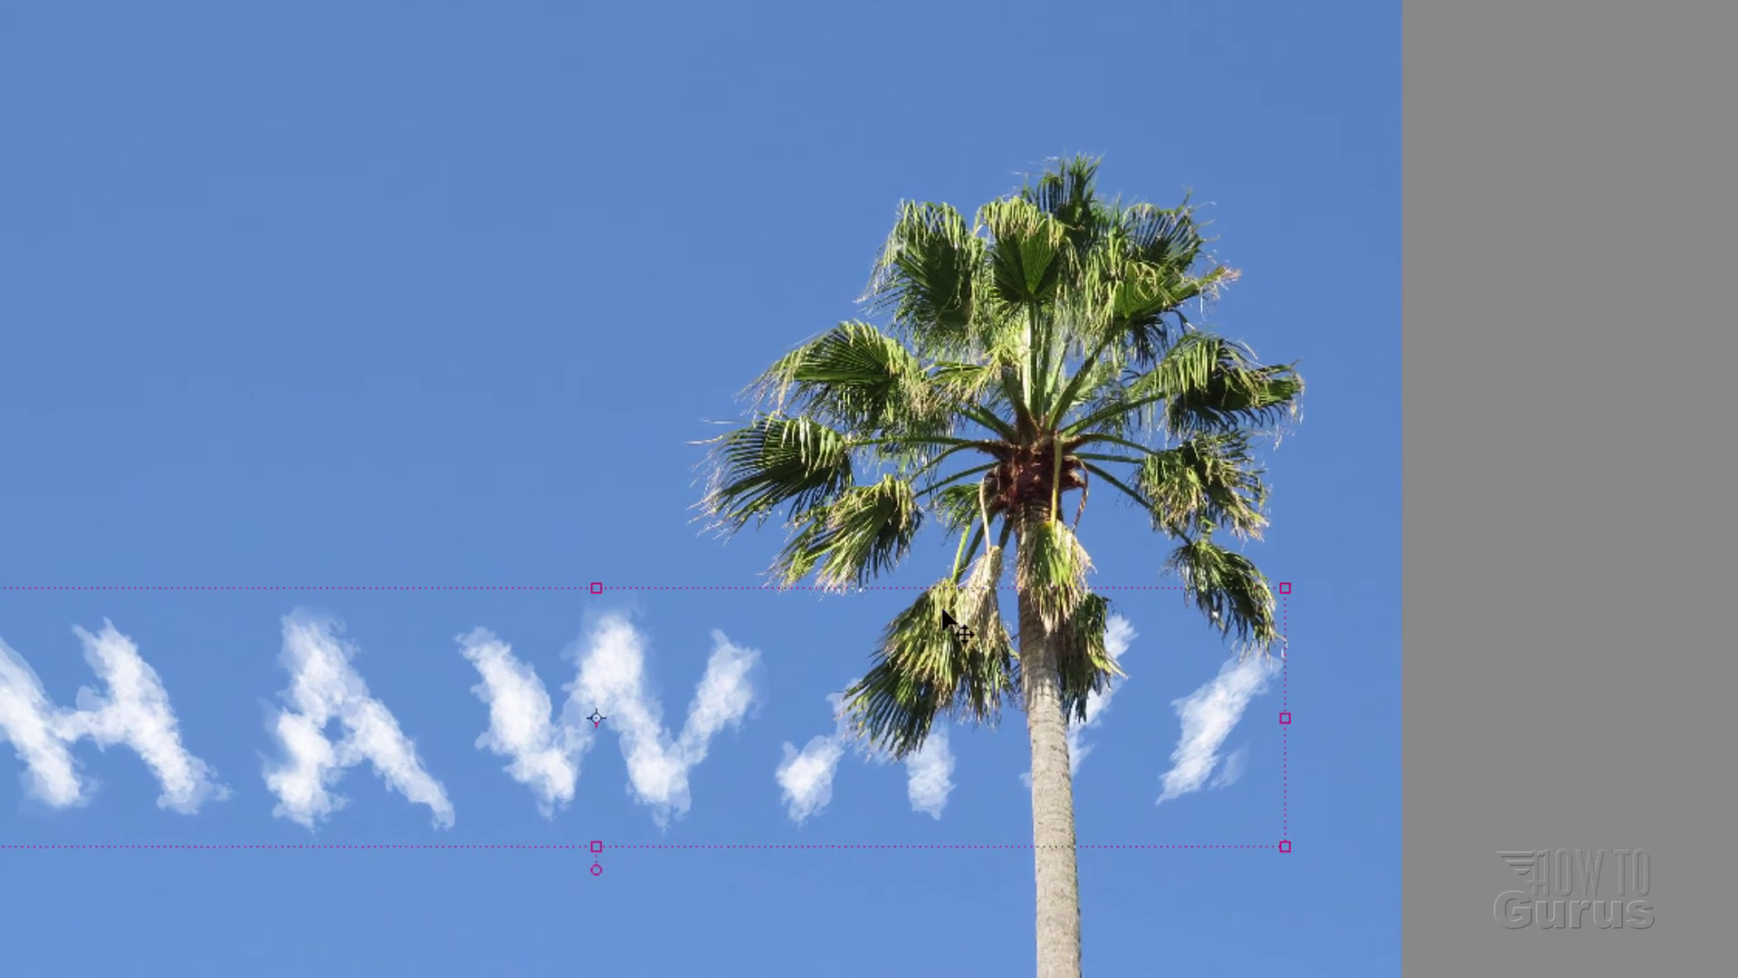